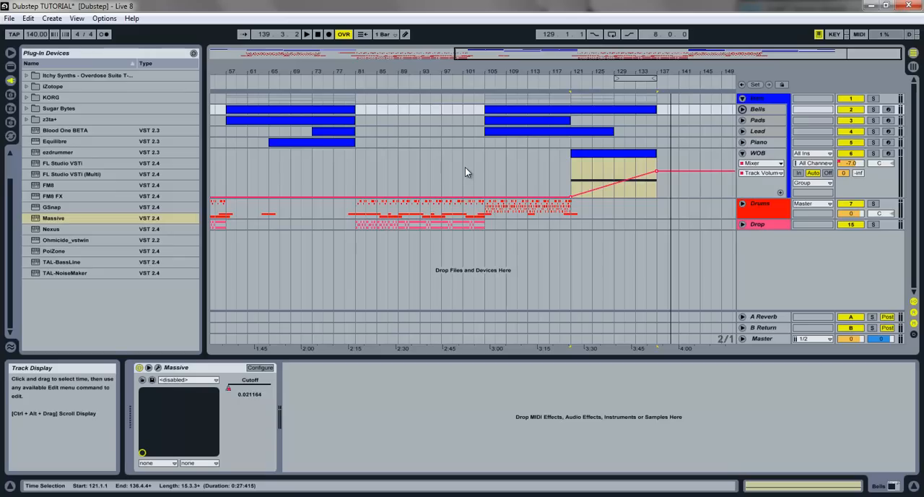
- Highlight the closing section from bar 105 to 137, then play the arrangement from bar 101 through its end and stop
left_click_drag(483, 157, 661, 109)
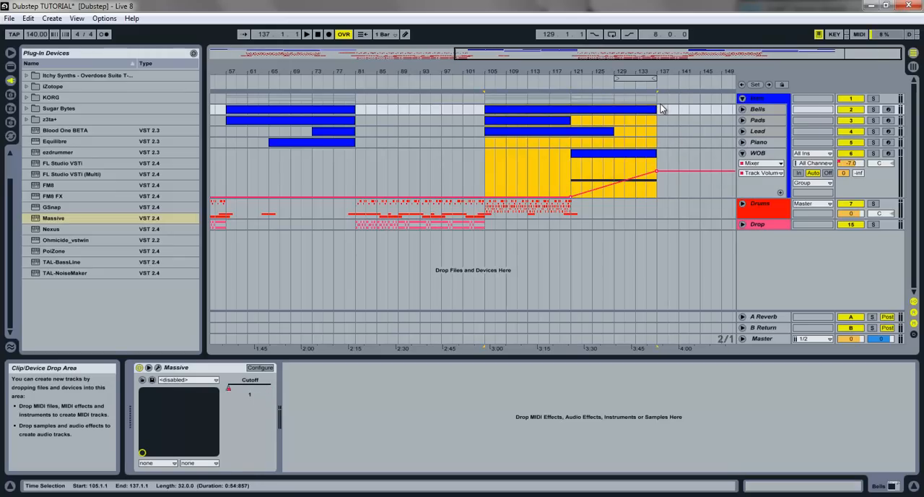
left_click(669, 115)
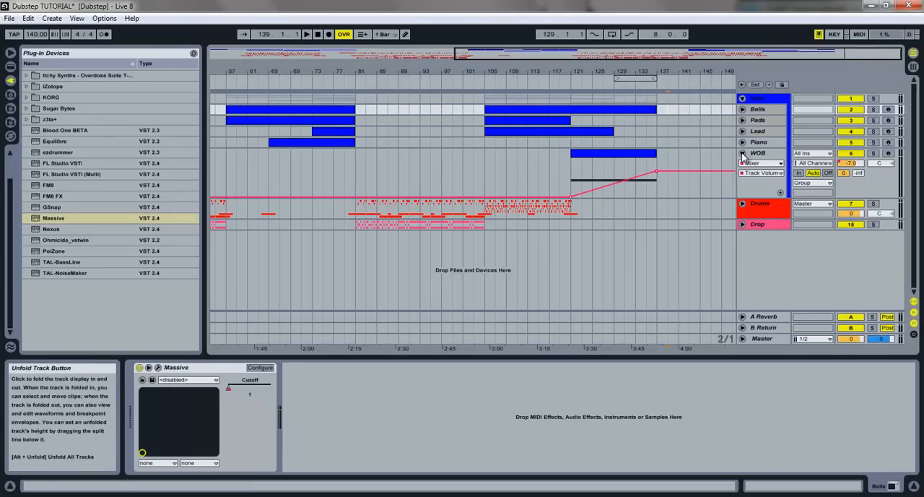
left_click(487, 149)
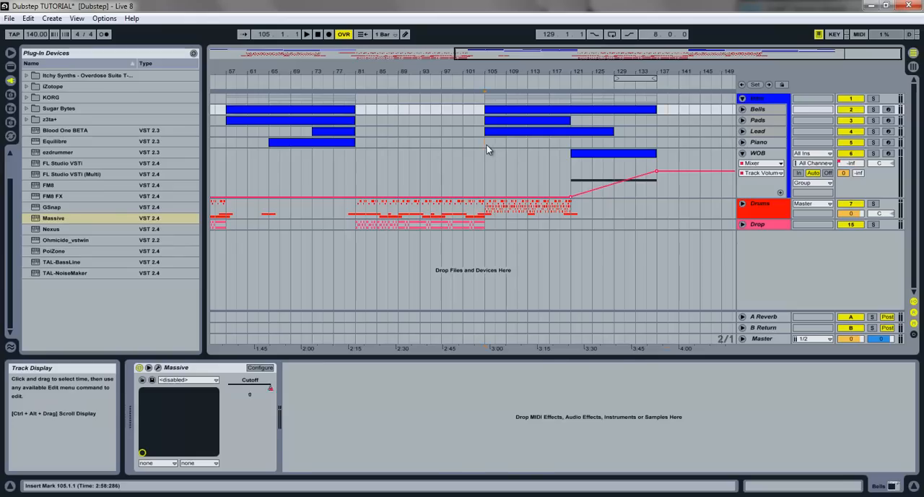
left_click(487, 145)
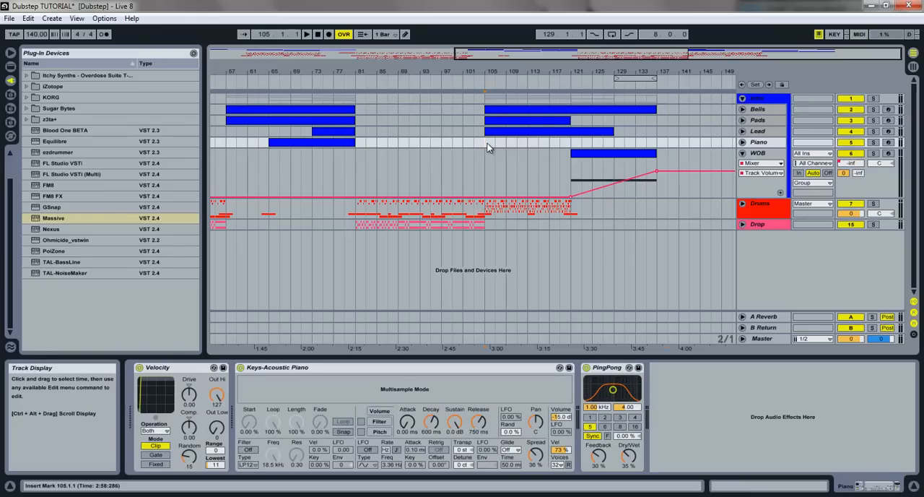
left_click(468, 131)
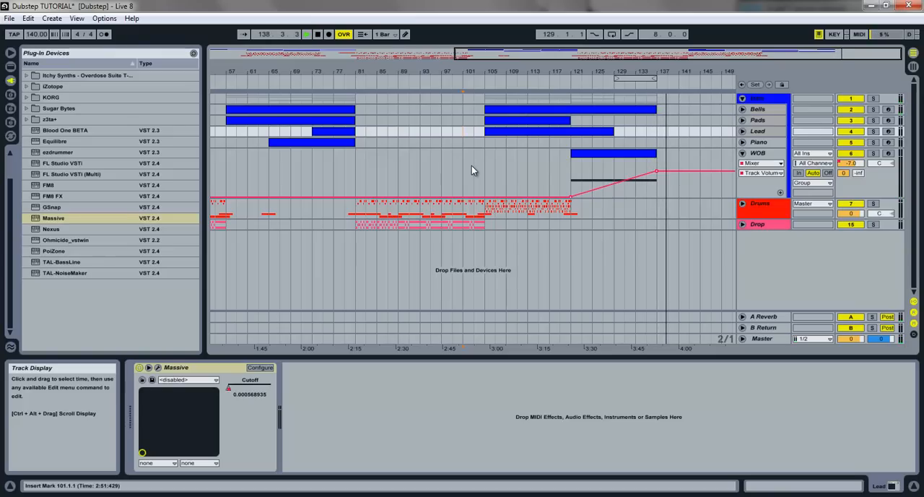
key("space")
- Select the WOB clip and unfold the Lead and Bells tracks to show their Massive cutoff automation in the closing section
left_click(640, 155)
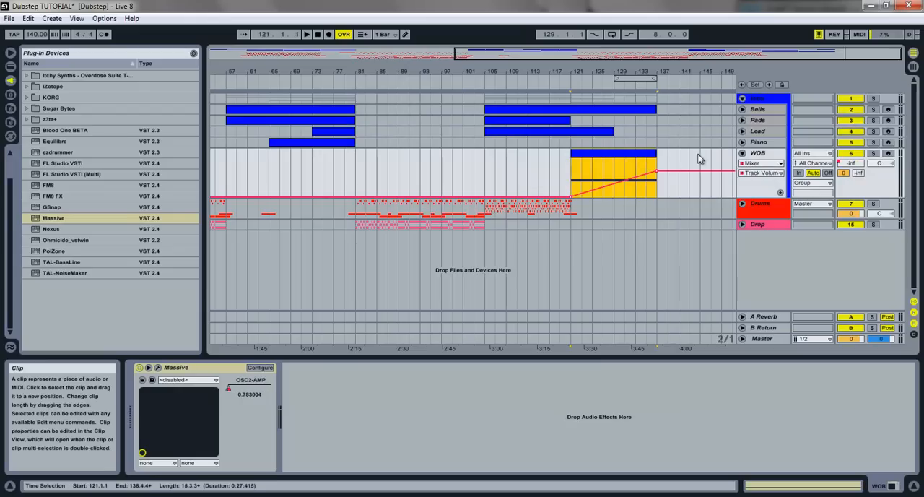
left_click(742, 131)
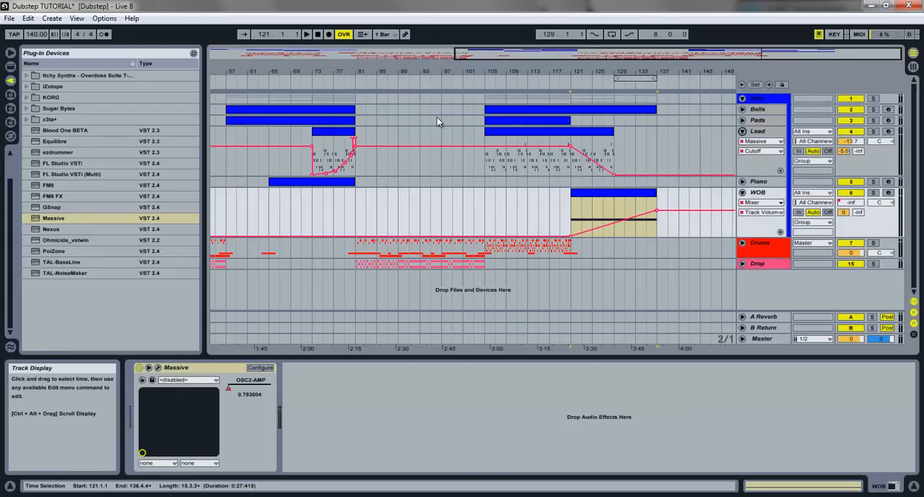
left_click_drag(611, 56, 740, 67)
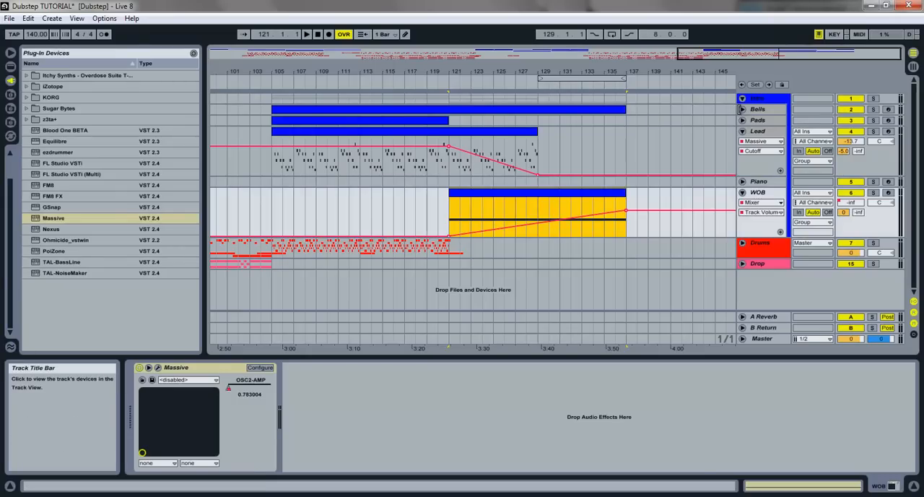
left_click(742, 109)
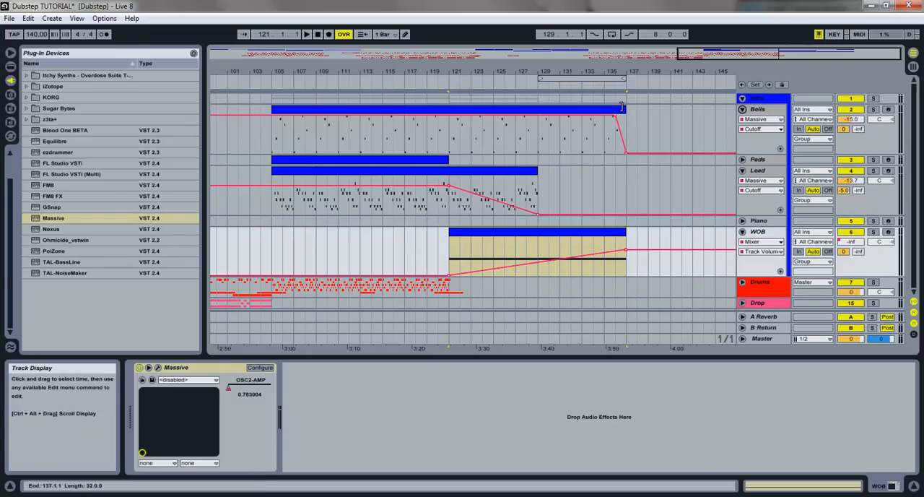
- Play the Bells cutoff fade-out from bar 135 past the clip's end, then fold the Bells track
left_click_drag(625, 72, 623, 66)
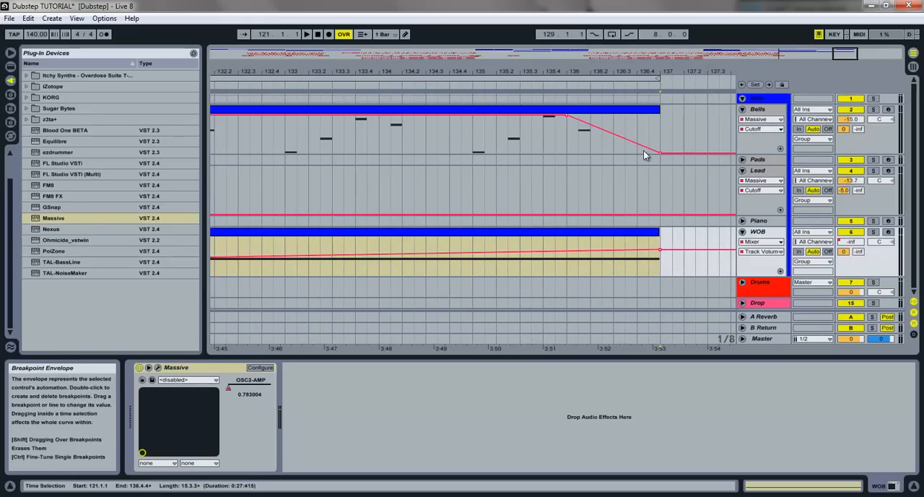
left_click(474, 152)
key("space")
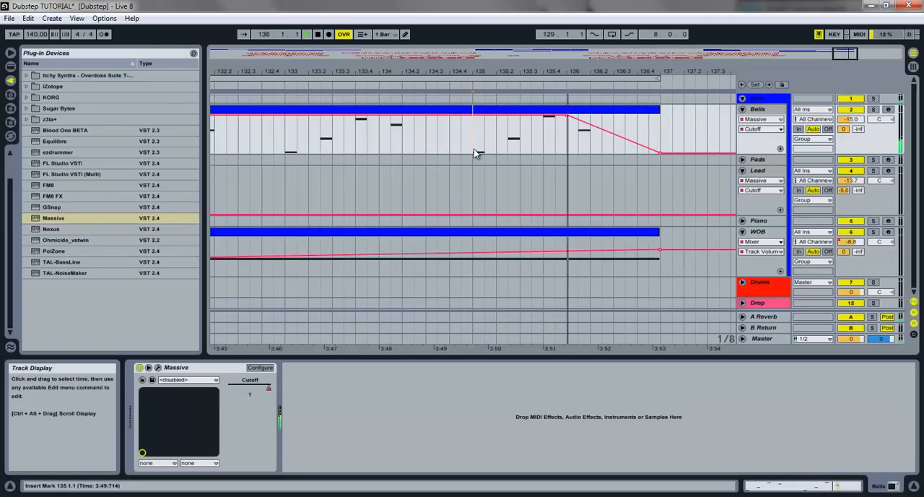
key("space")
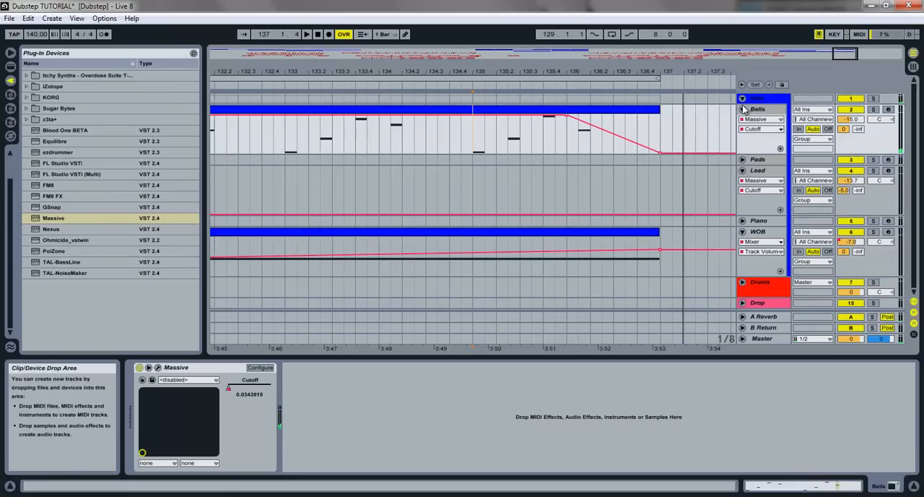
left_click(850, 109)
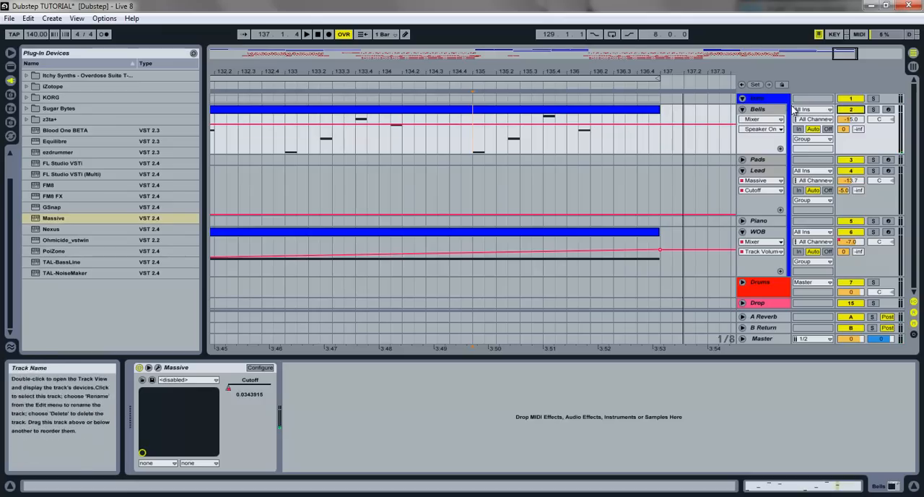
left_click(742, 109)
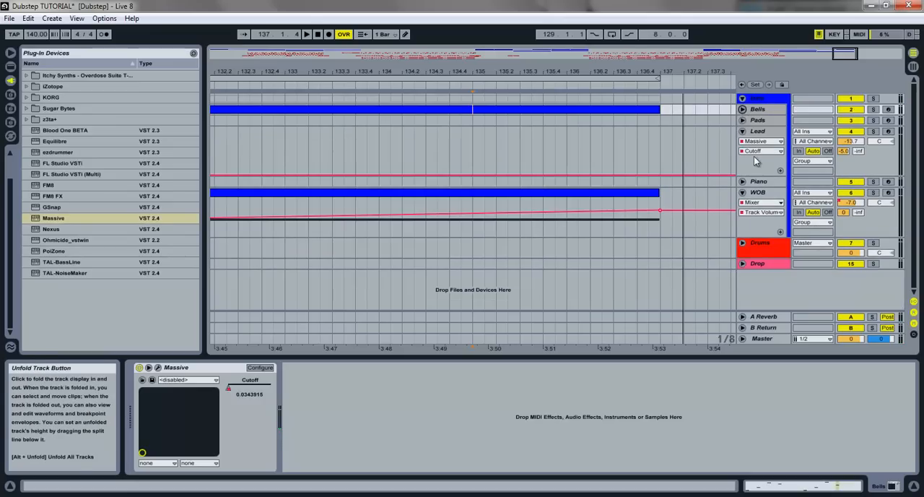
- Examine the oscillator settings in the WOB track's Massive synth, then close it and re-enable the overridden automation
left_click(755, 216)
left_click(581, 193)
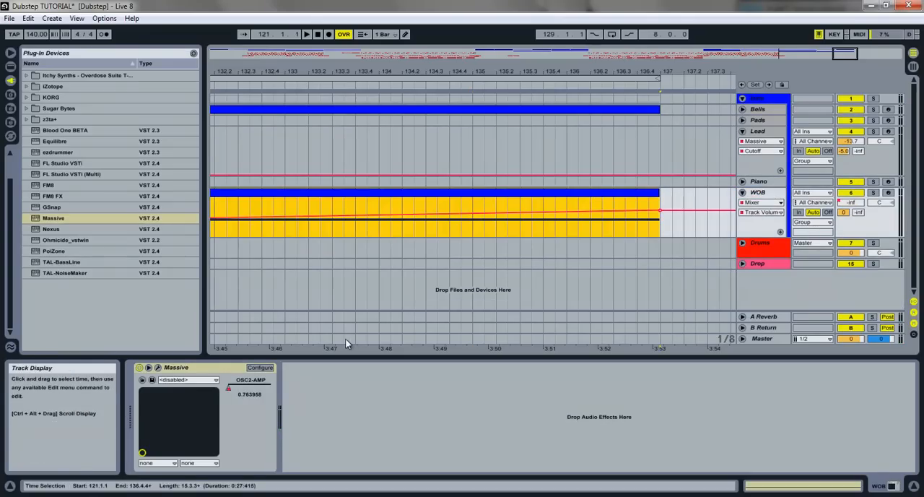
left_click(157, 368)
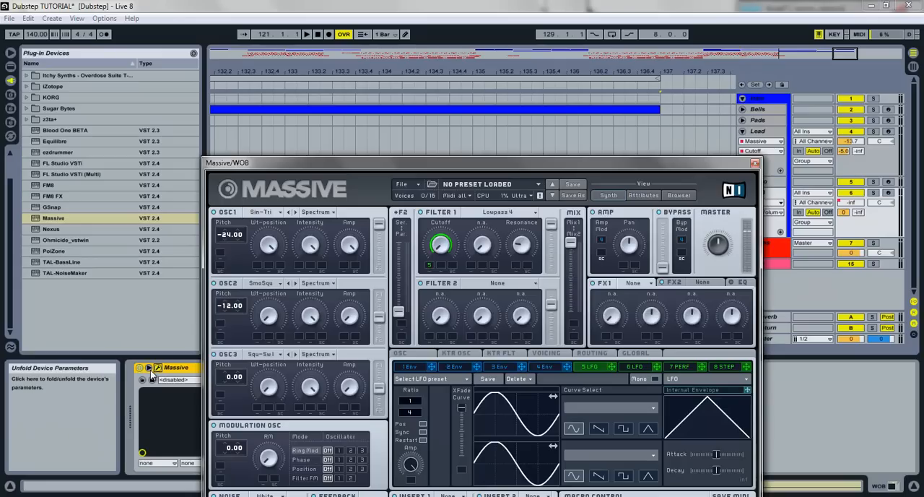
left_click(259, 212)
left_click(305, 165)
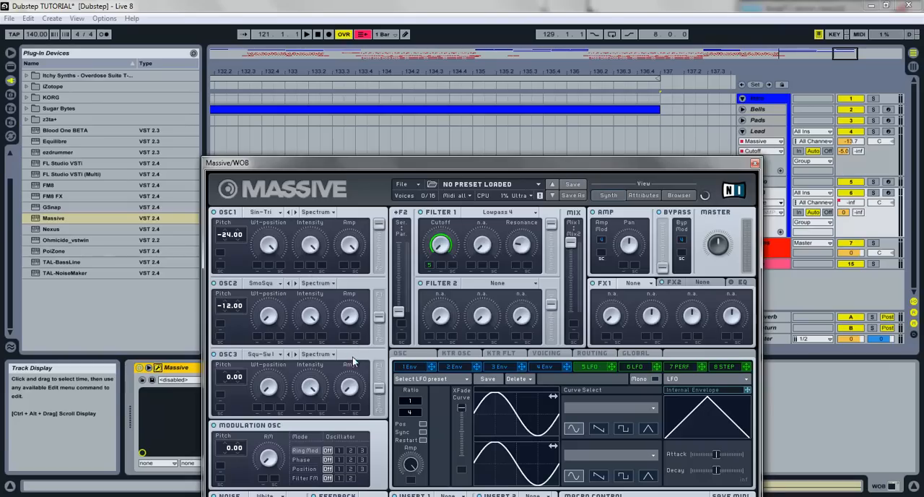
left_click(754, 164)
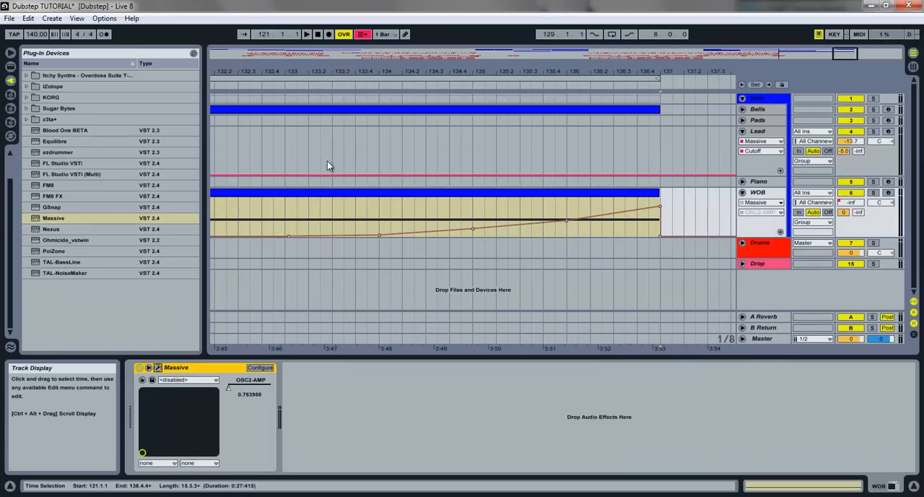
left_click(362, 34)
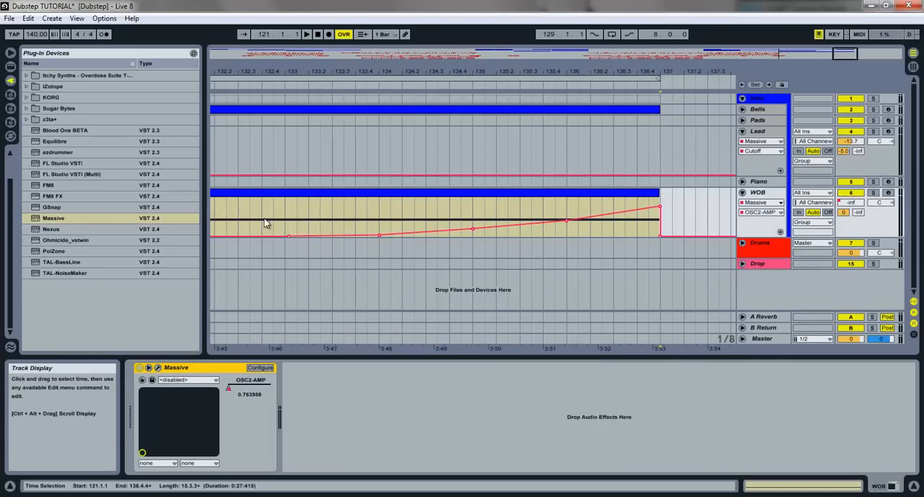
- Solo the WOB track and play its clip from bar 121 to hear it alone
left_click_drag(801, 55, 797, 26)
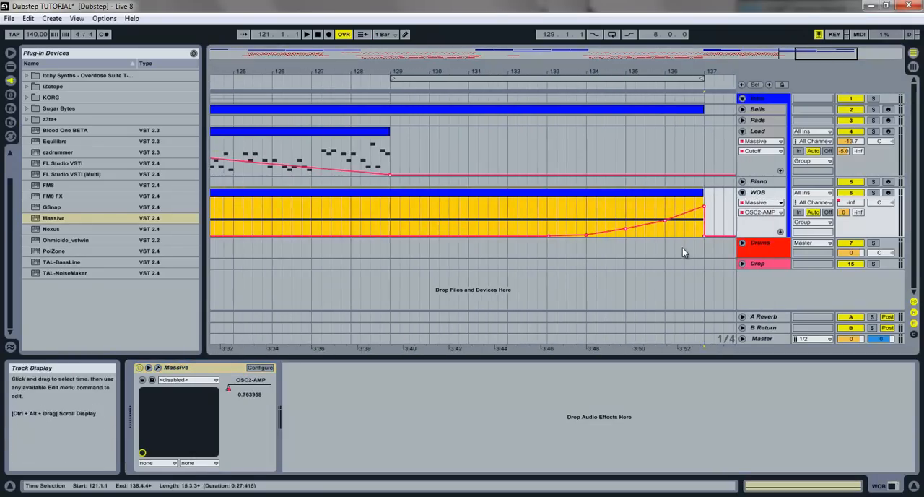
left_click(626, 218)
left_click(477, 193)
left_click(874, 193)
key("space")
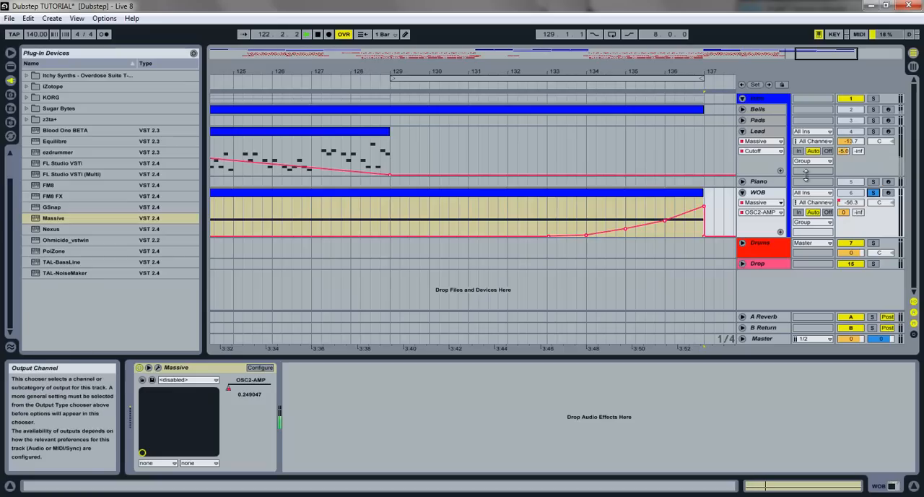
- Show the mixer's Track Volume automation on the WOB track across the whole clip
left_click(779, 212)
left_click(776, 205)
left_click(776, 203)
left_click(765, 220)
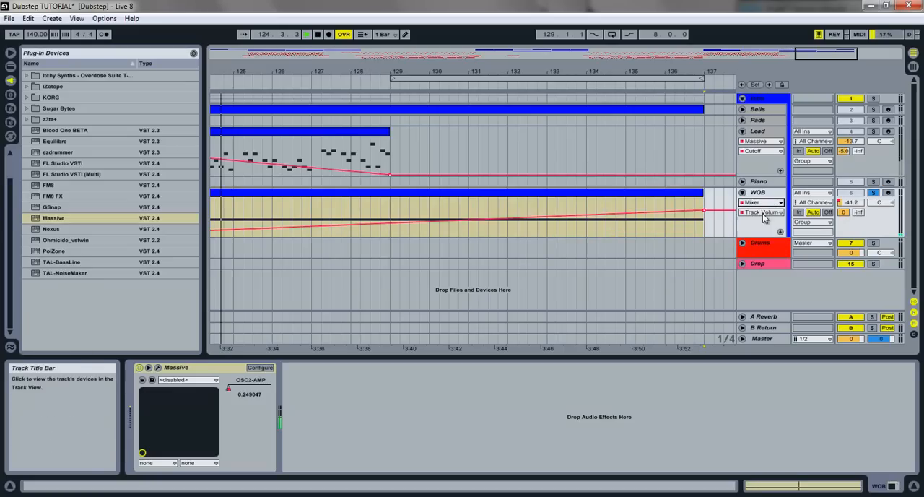
left_click_drag(810, 72, 807, 33)
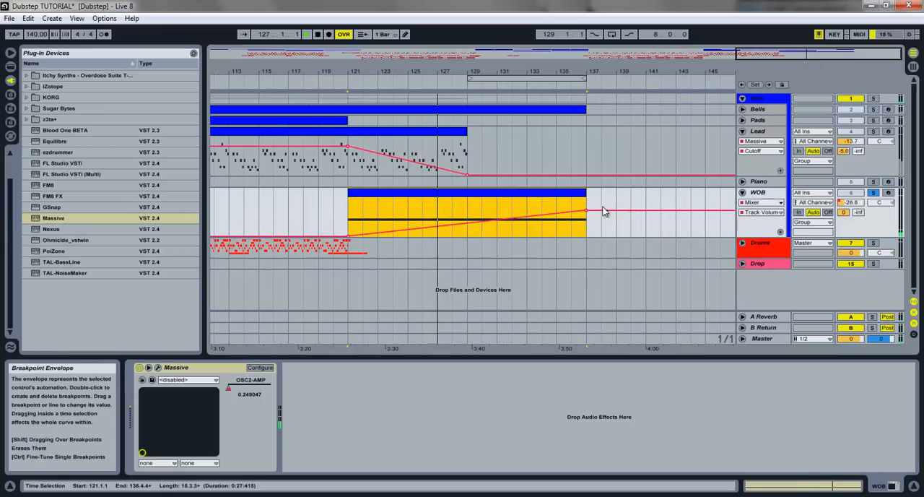
- Show the WOB track's Massive OSC2-AMP automation, then its A-Reverb send envelope
left_click(755, 212)
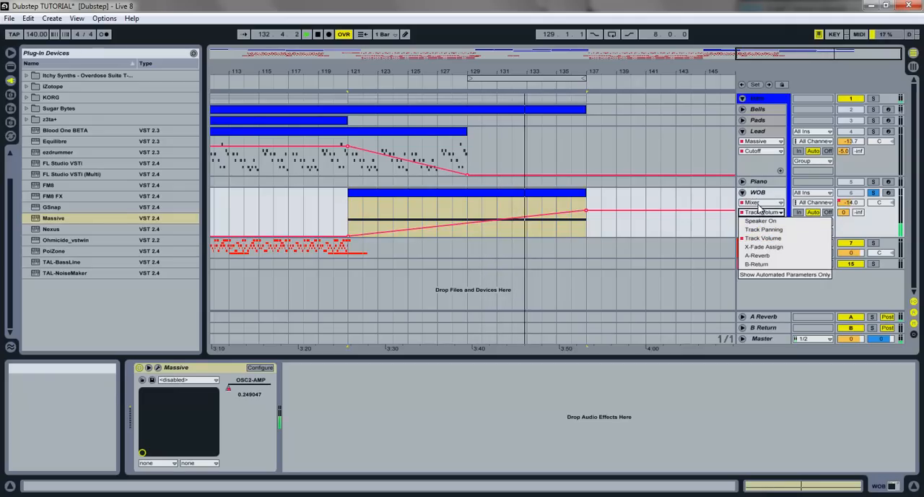
left_click(758, 205)
left_click(760, 203)
left_click(761, 229)
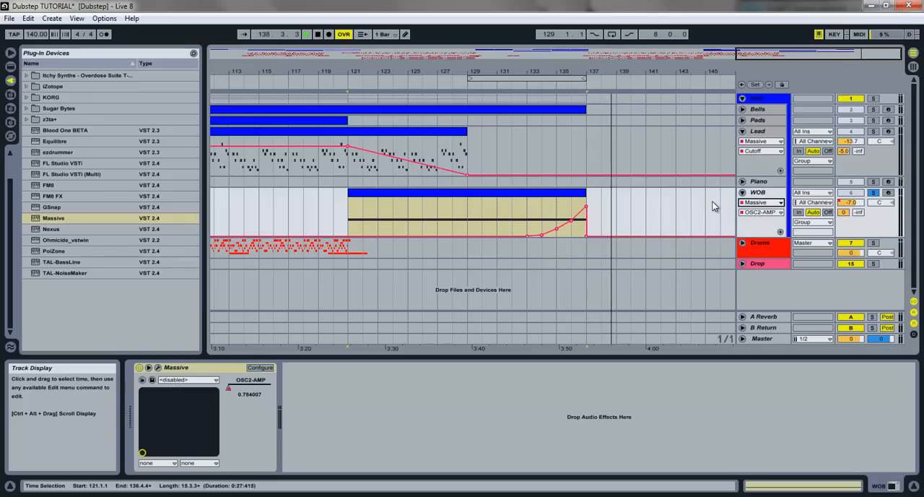
left_click(845, 215)
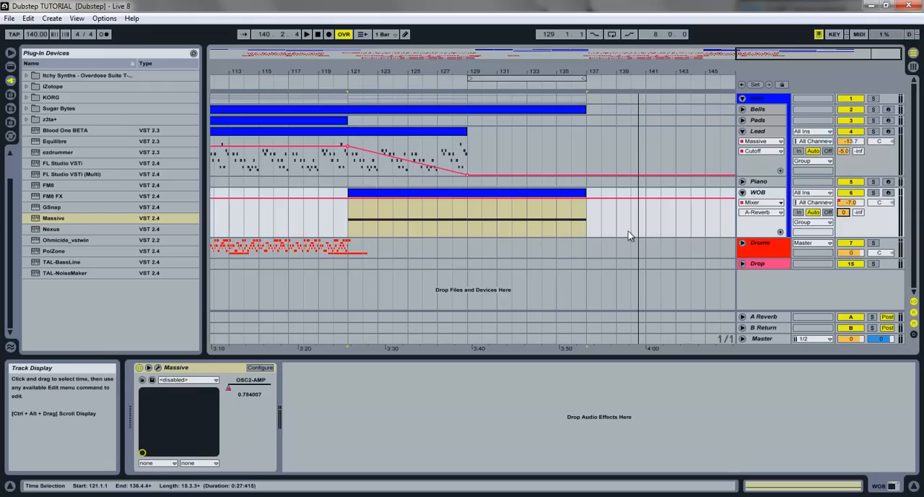
- Show the entire arrangement, fold the Lead and WOB tracks, and select the Bells track
left_click(742, 263)
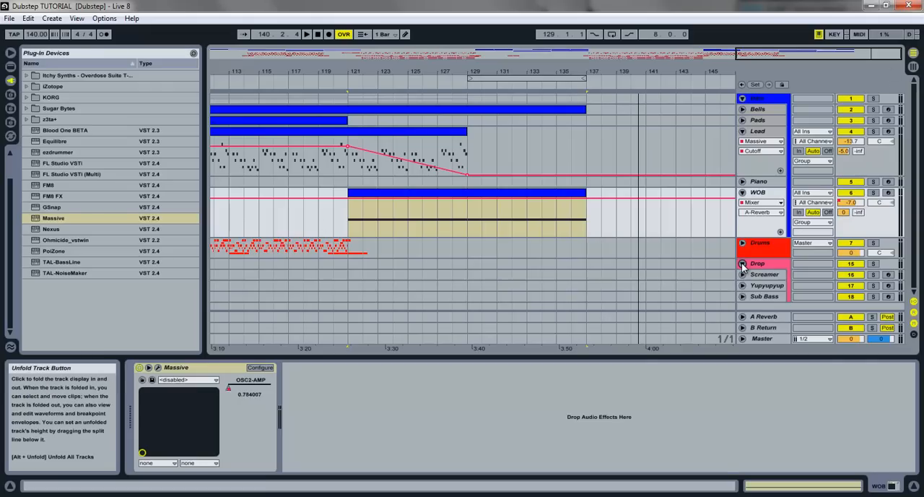
left_click(742, 264)
double_click(826, 52)
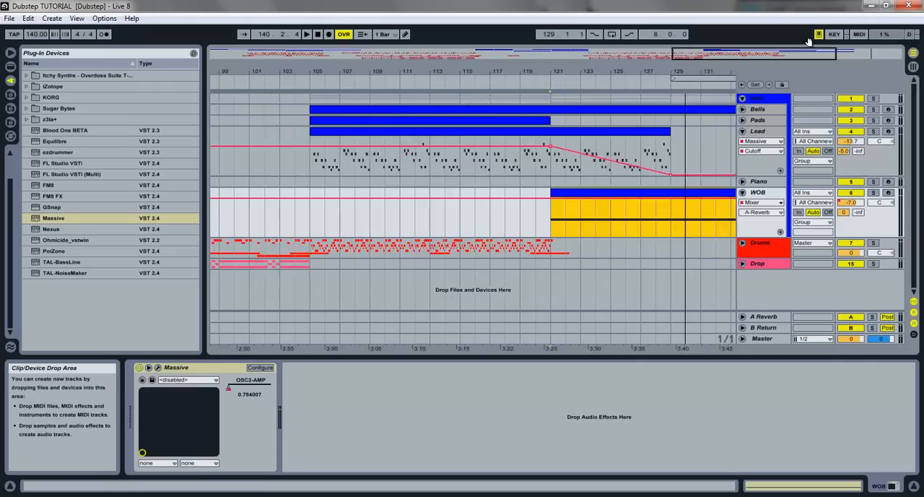
left_click(742, 132)
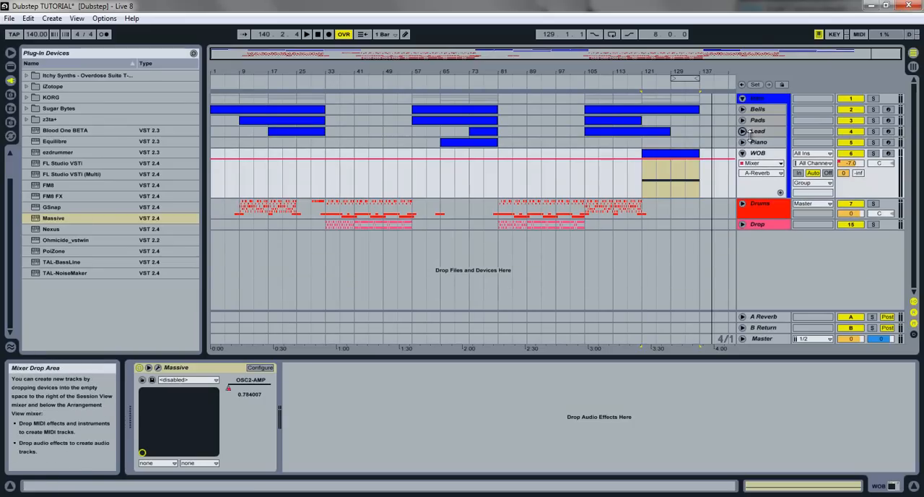
left_click(742, 153)
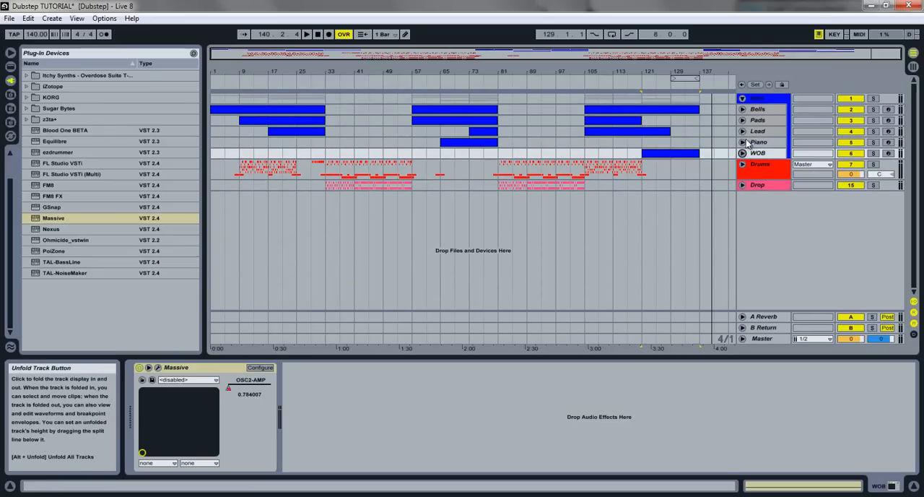
left_click(754, 110)
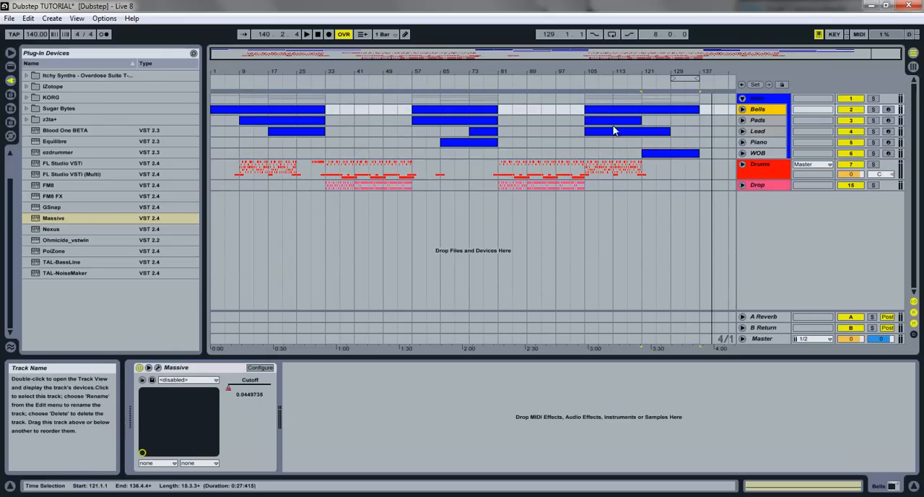
- Unfold the Drop group and its Screamer track, then briefly play the drop from bar 33
left_click(742, 186)
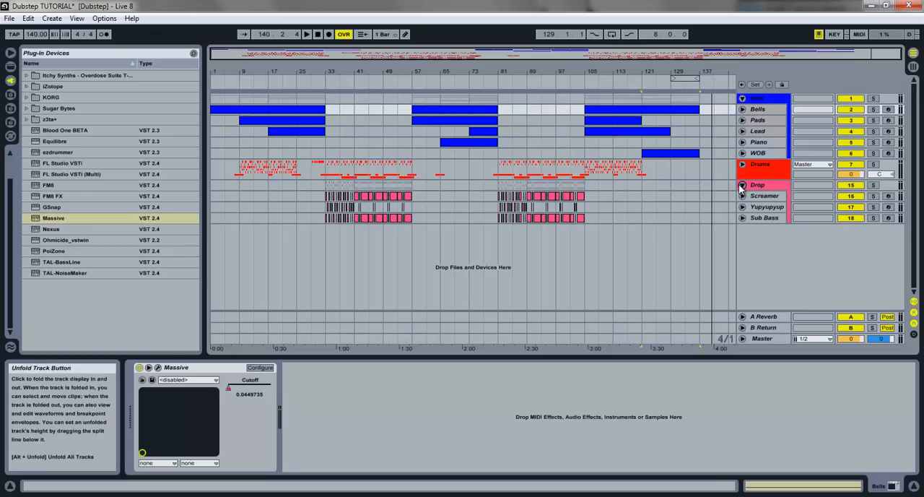
left_click(742, 196)
left_click(760, 198)
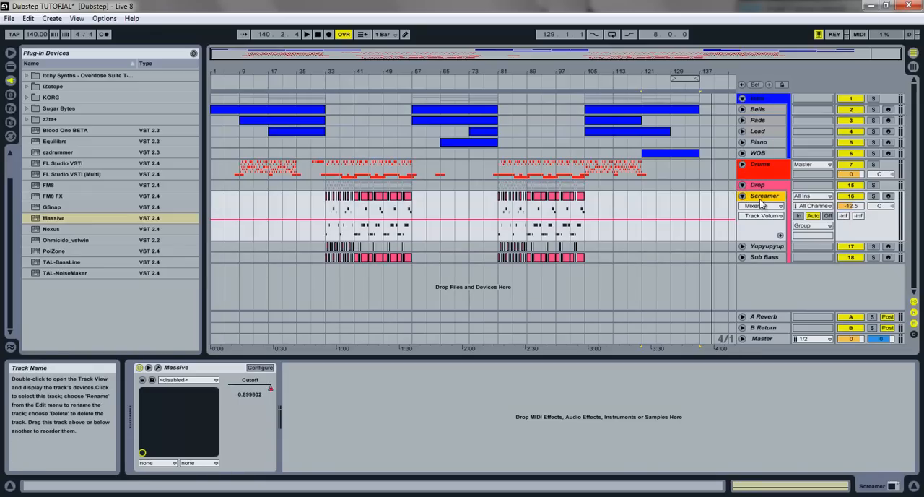
left_click(329, 206)
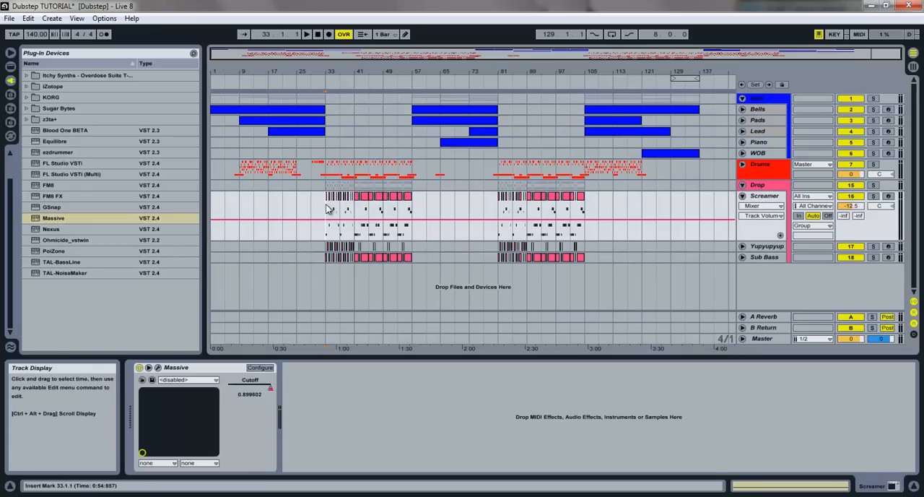
left_click(766, 198)
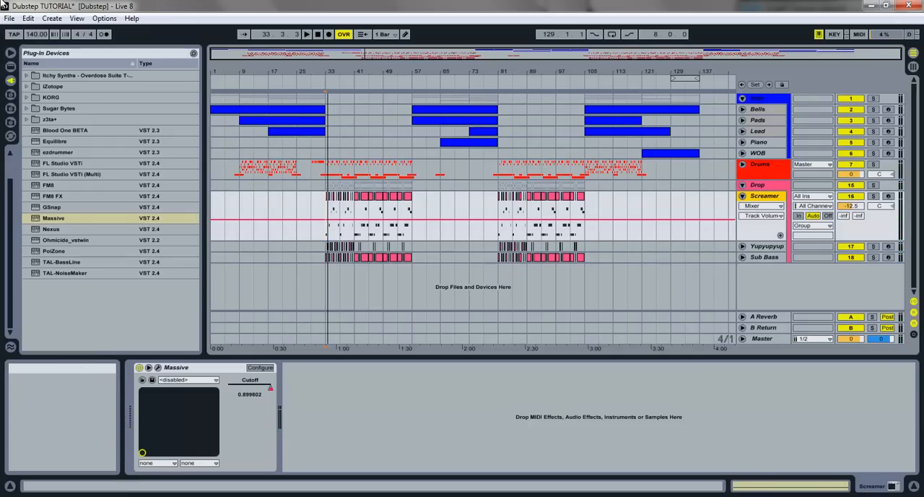
scroll(32, 108, "up", 3)
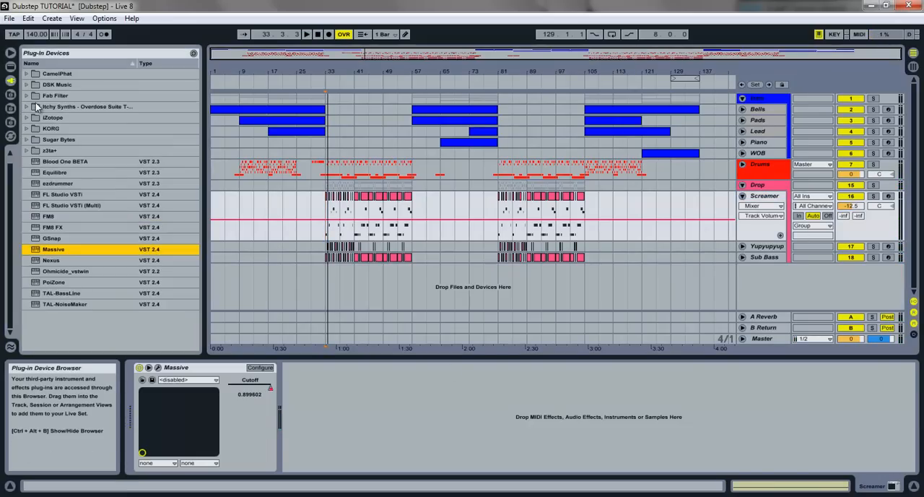
- Add CamelPhat3 to the Screamer track, switch off its LFOs and Magic EQ, and set the Mech distortion to 17 %
left_click(27, 84)
left_click_drag(49, 95, 406, 396)
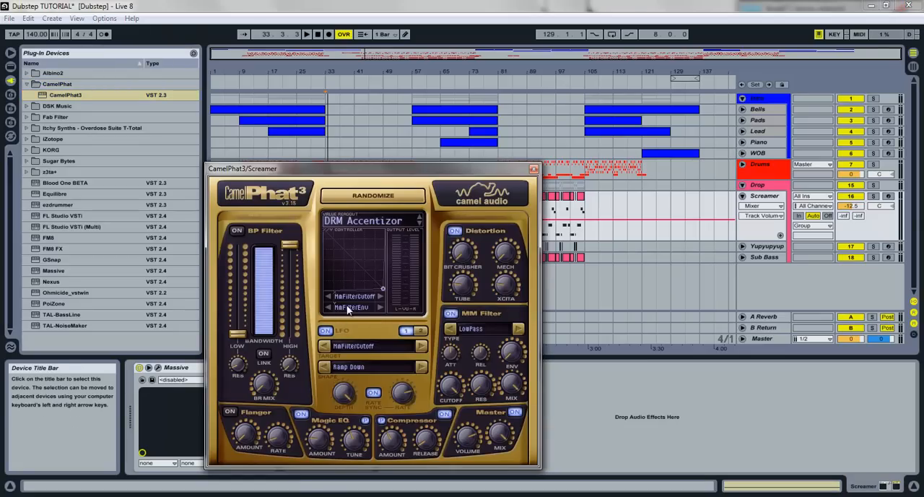
left_click(326, 330)
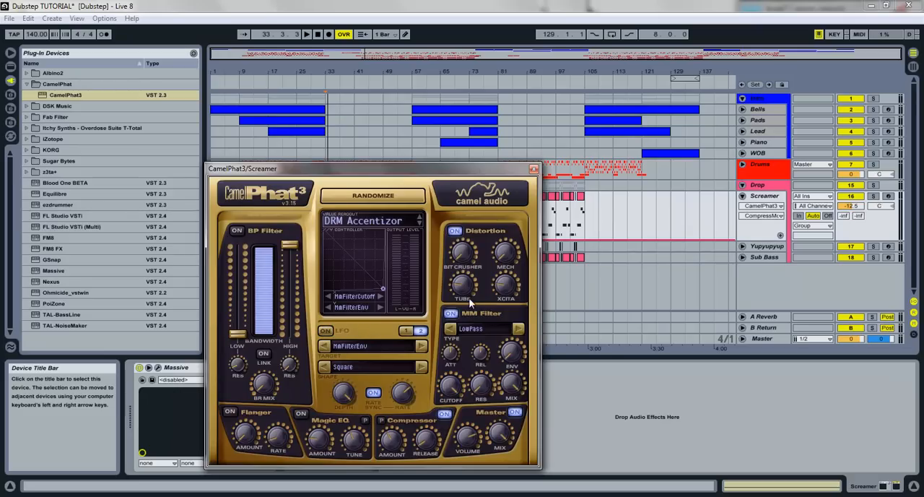
left_click_drag(503, 257, 500, 233)
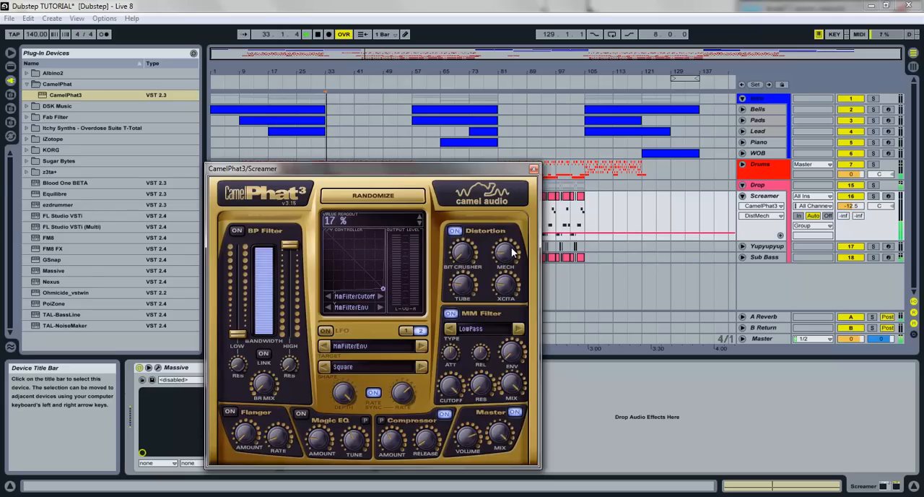
left_click(533, 168)
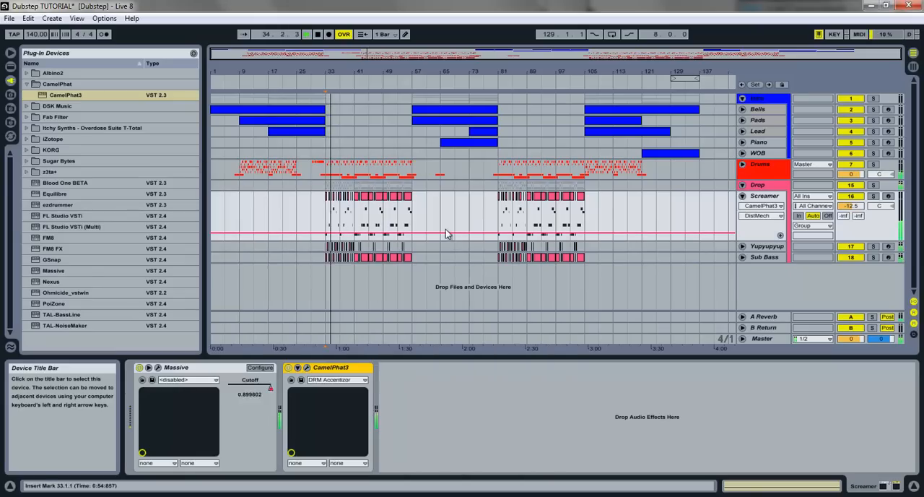
- Play the drop from bar 33 while switching the Screamer's CamelPhat3 off and on to compare the sound
left_click(293, 368)
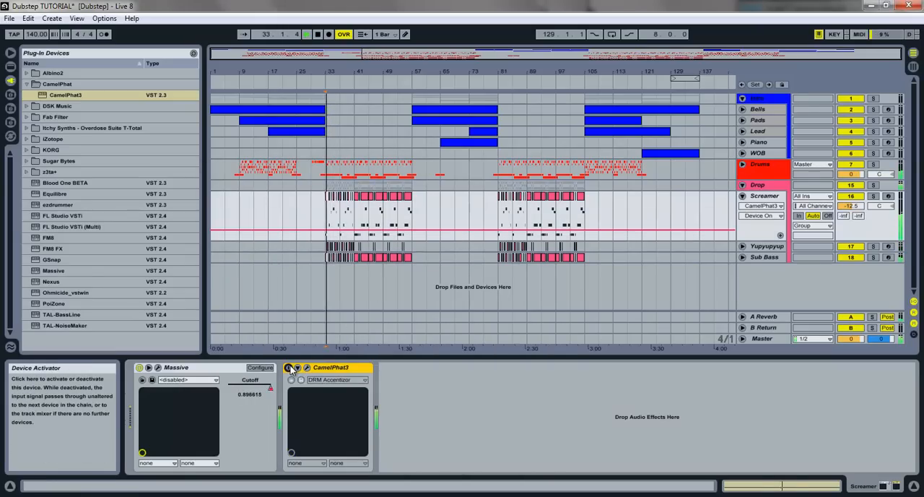
left_click(291, 369)
left_click(290, 369)
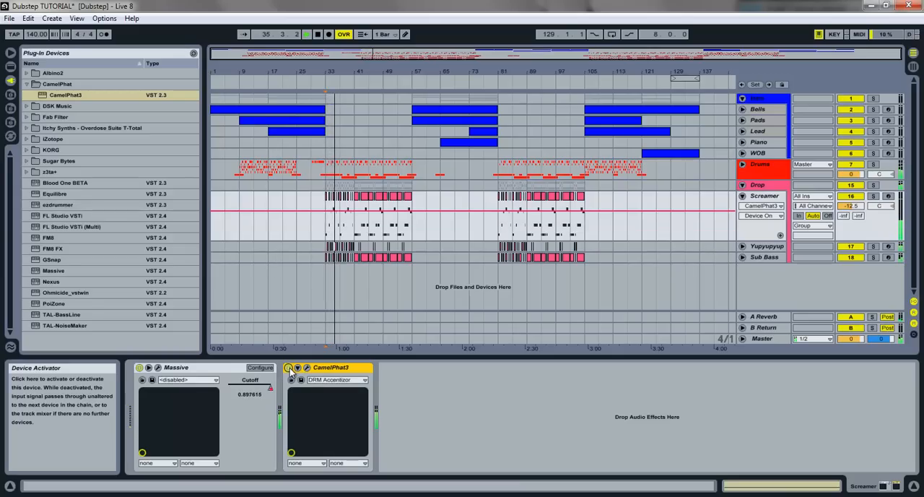
left_click(290, 369)
left_click(290, 369)
left_click(290, 369)
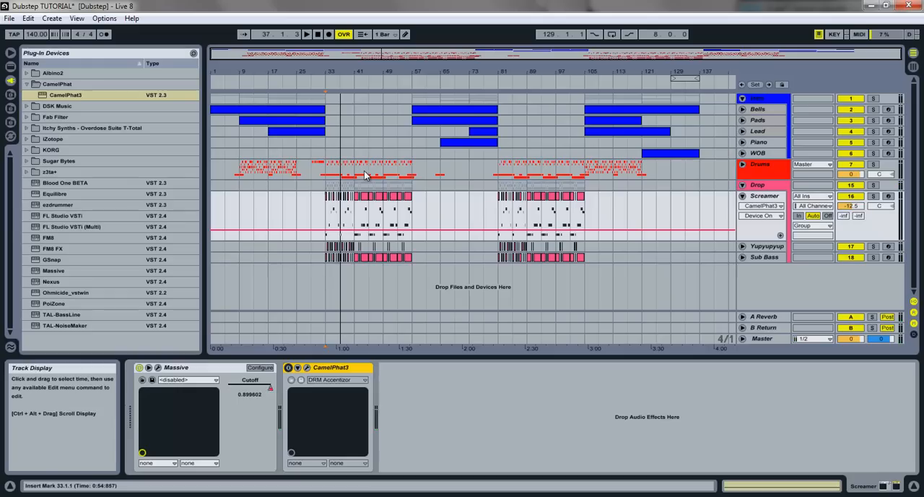
- Play from bar 41 while comparing the Screamer with and without CamelPhat3, and leave the effect switched on
left_click(354, 204)
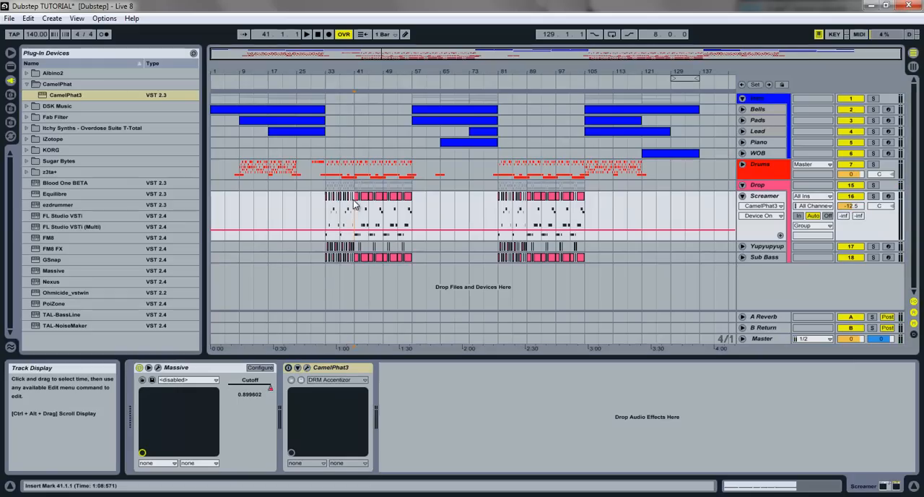
left_click(288, 368)
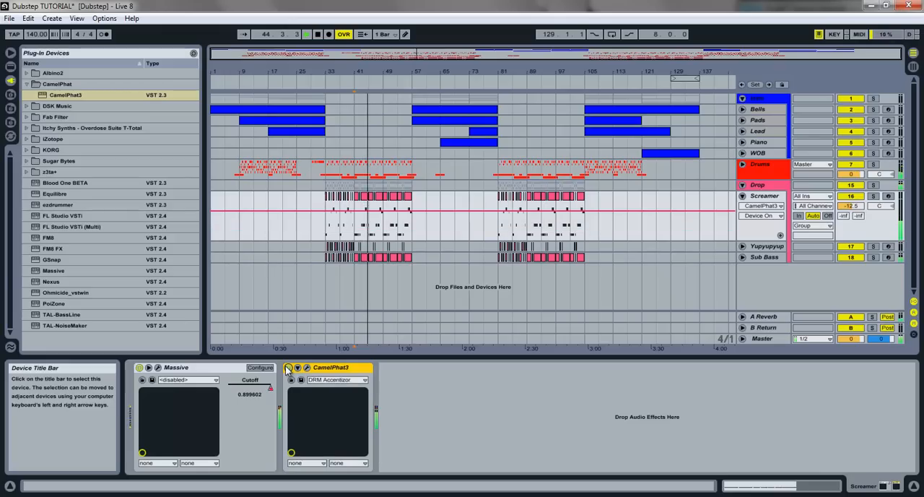
left_click(288, 368)
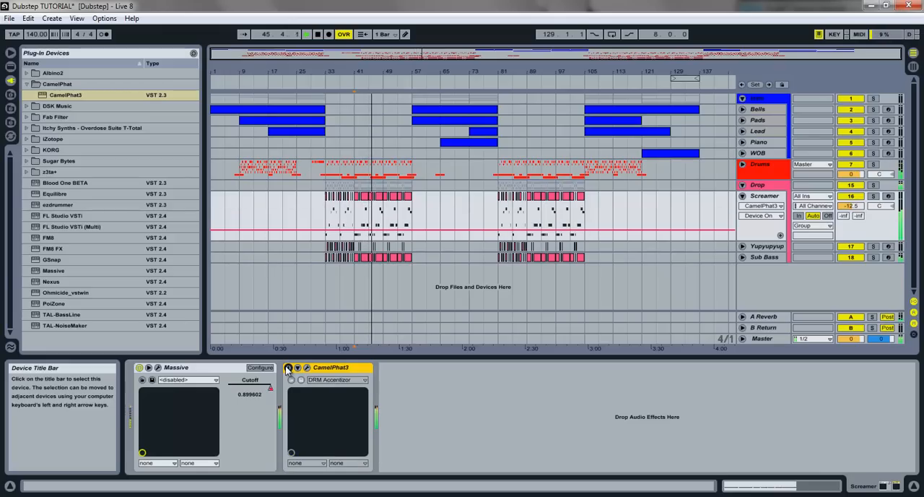
left_click(288, 369)
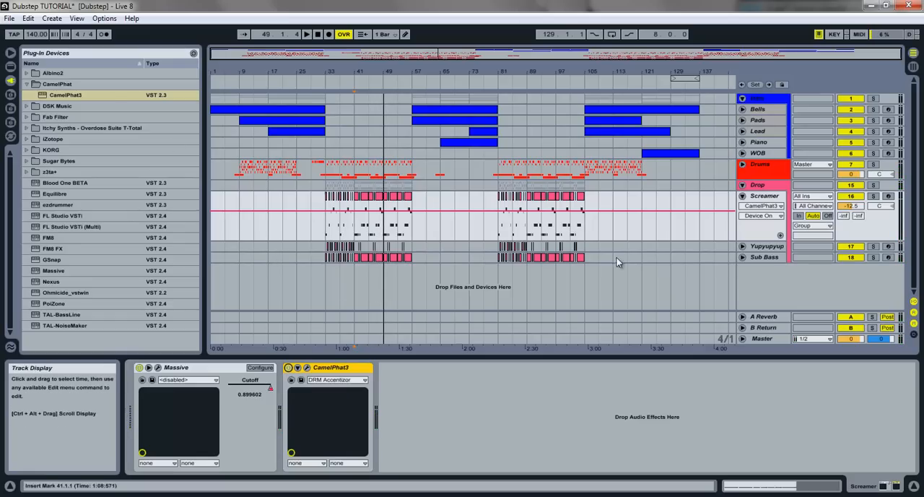
- Select and unfold the Yupyupyup track in the Drop group
left_click(763, 249)
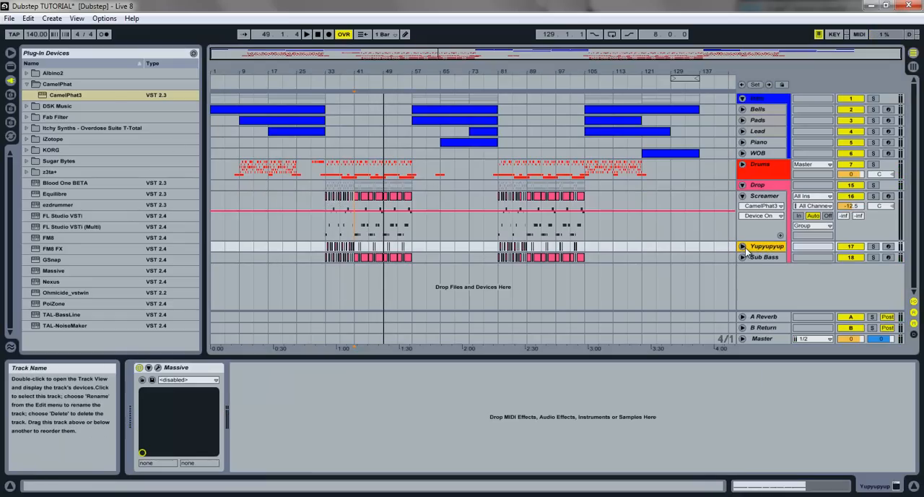
left_click(743, 247)
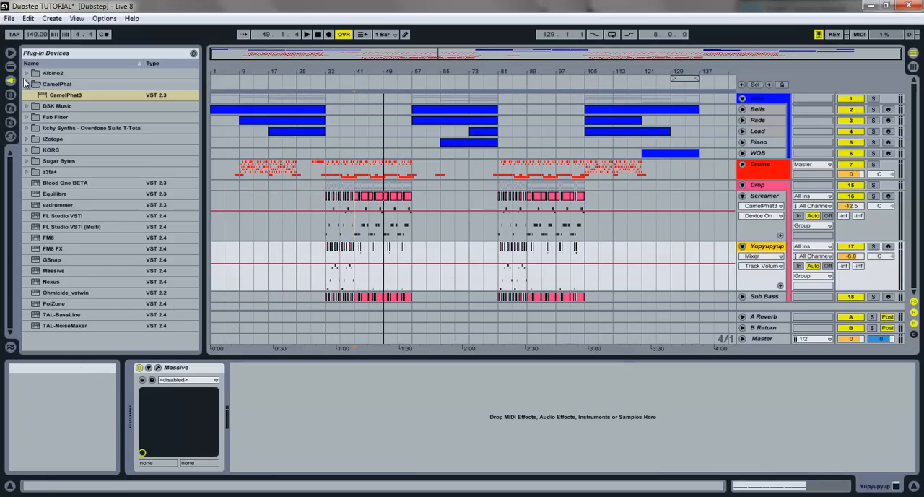
- Try CamelPhat3 on the Yupyupyup track with the LFOs and Magic EQ off and the Mech distortion at 20 %
left_click_drag(65, 95, 373, 426)
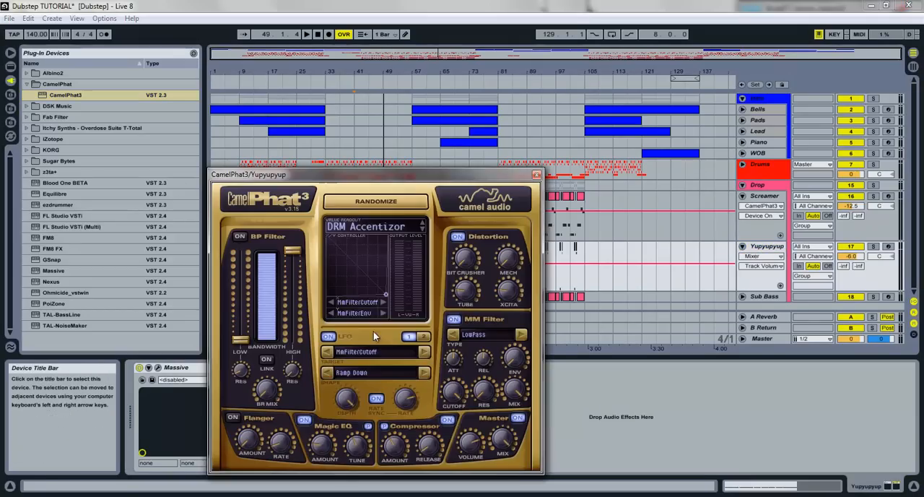
left_click(423, 337)
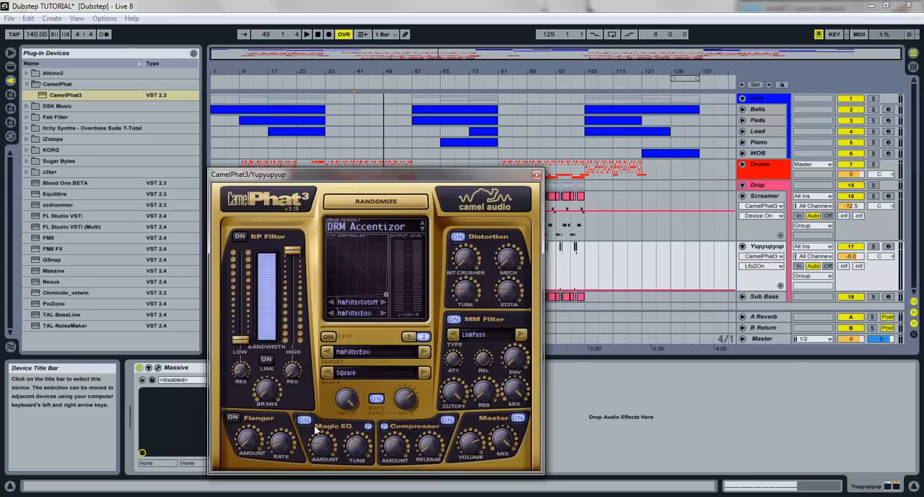
left_click_drag(506, 264, 499, 233)
key("space")
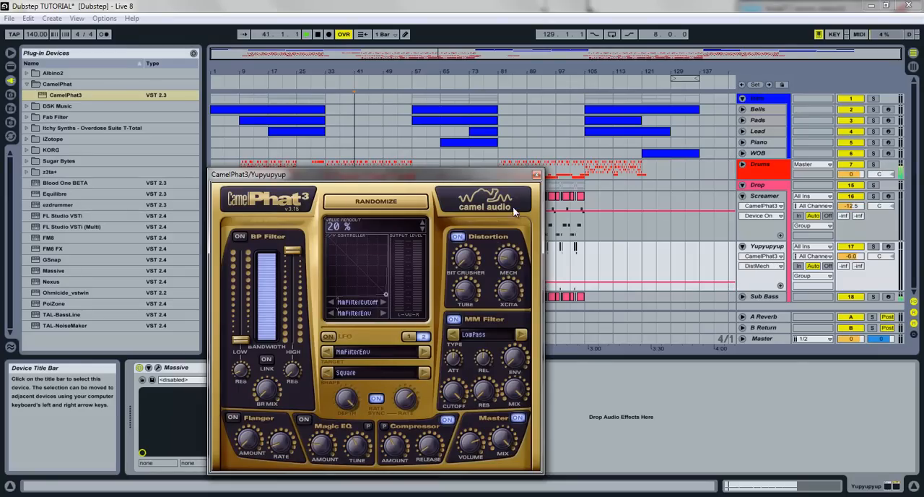
- Reset the Mech distortion to 0 %, move the plug-in window aside, and audition the Yupyupyup track from bar 33
left_click_drag(523, 174, 502, 268)
left_click(328, 248)
key("space")
key("space")
left_click_drag(434, 275, 651, 105)
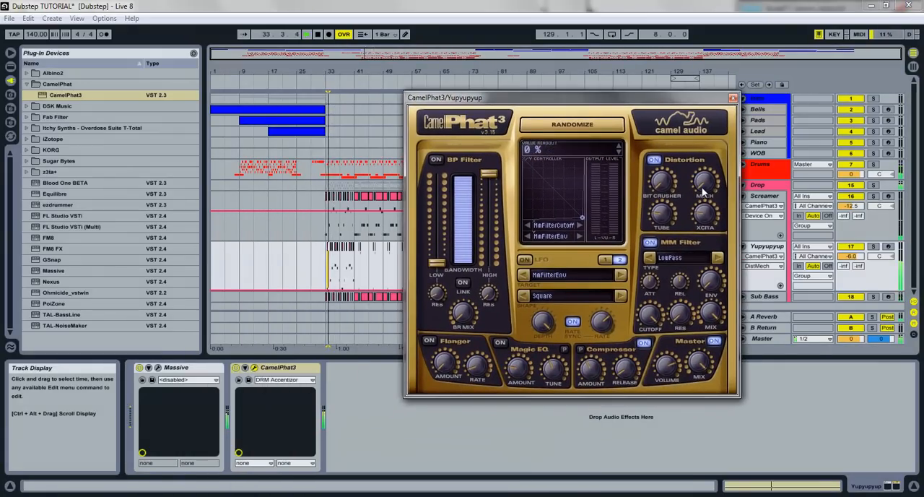
key("space")
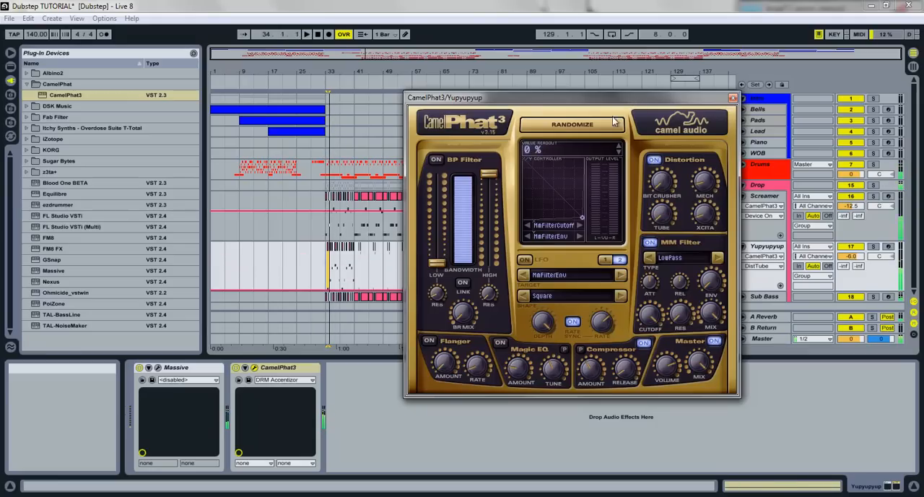
- Close and recheck the Yupyupyup track's CamelPhat3 window, and delete the effect from the track
left_click(733, 98)
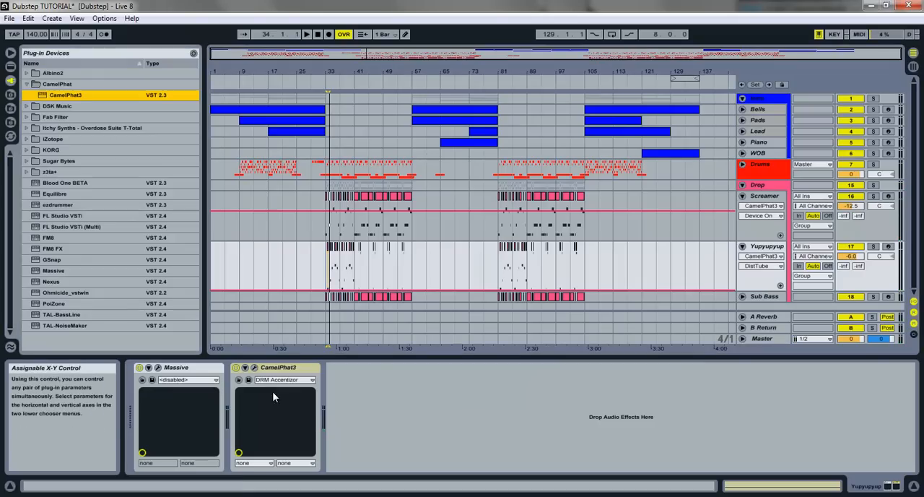
left_click(280, 368)
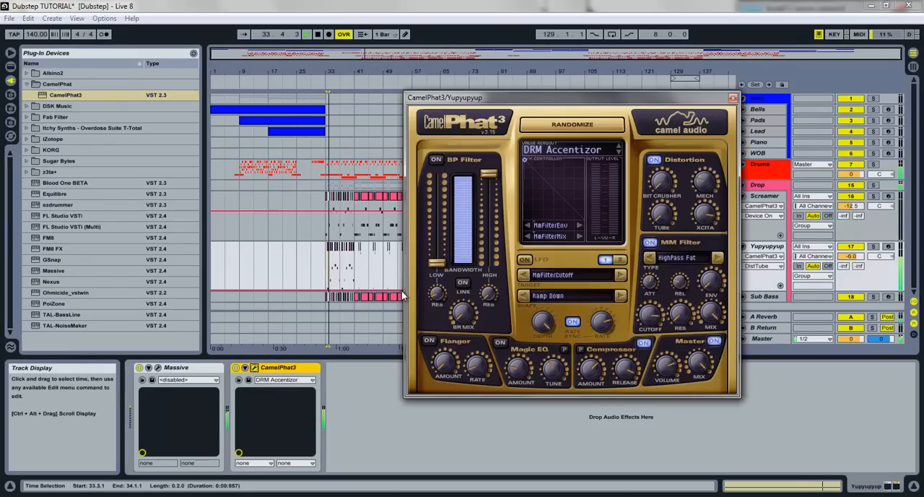
left_click(733, 98)
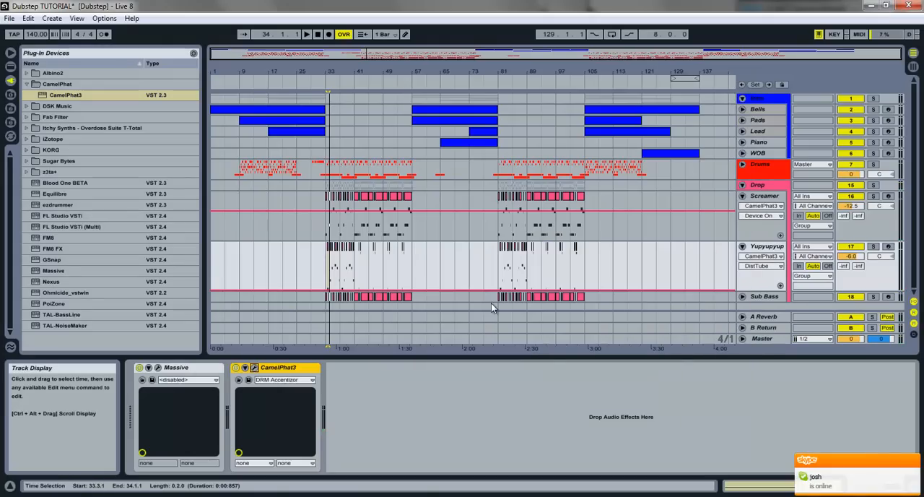
key("Delete")
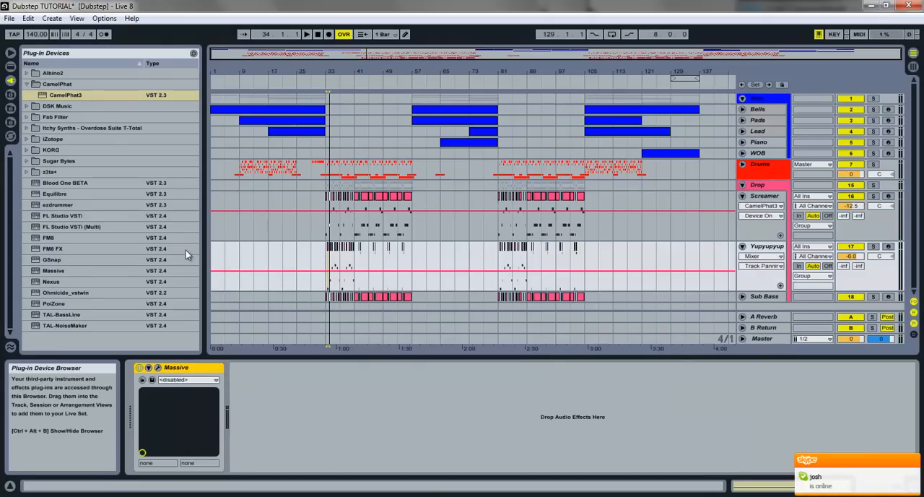
- Add a fresh CamelPhat3 to Yupyupyup, switch off its LFOs and Magic EQ, and set the Mech distortion to 9 % during playback
left_click_drag(73, 95, 319, 419)
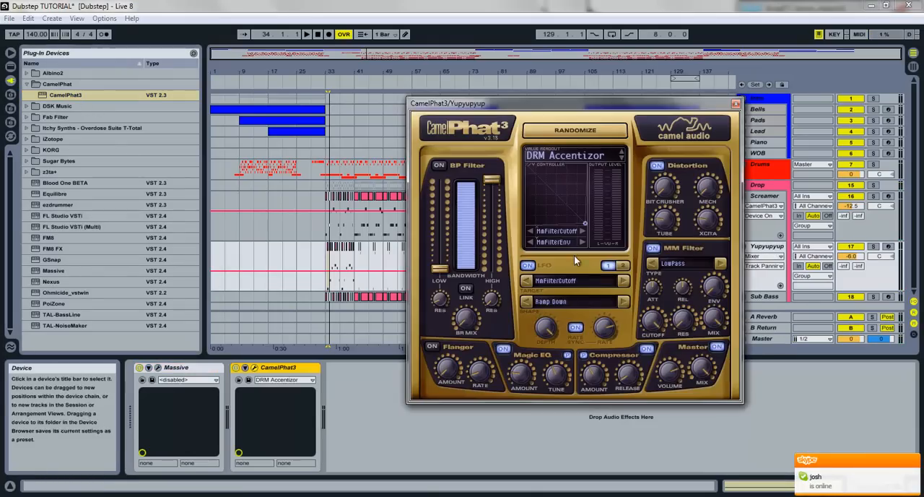
left_click(532, 265)
left_click(621, 266)
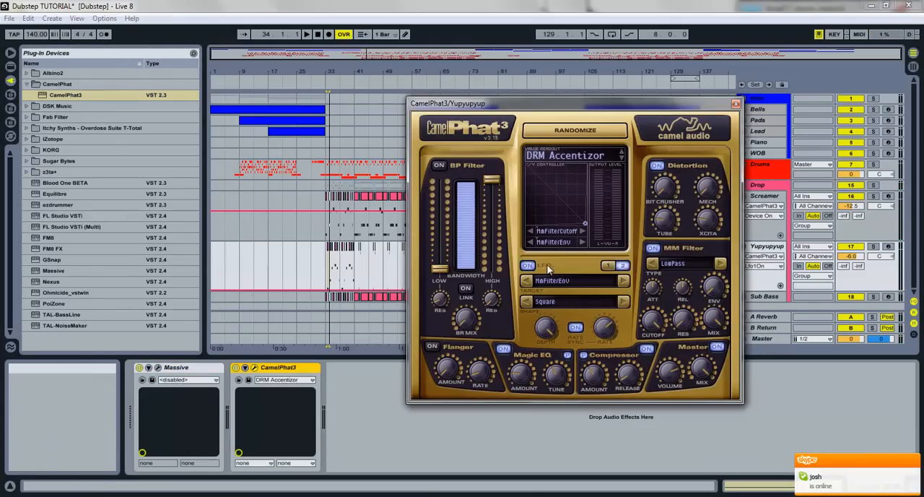
left_click(583, 356)
key("space")
left_click_drag(707, 189, 704, 176)
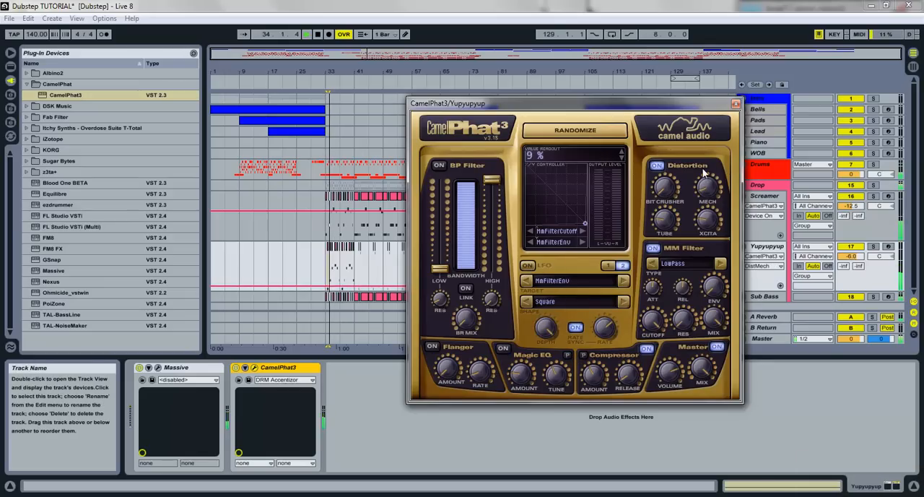
left_click(735, 103)
- Compare Yupyupyup with CamelPhat3 bypassed and active during playback, and try the Mech distortion at 0 %
left_click(237, 368)
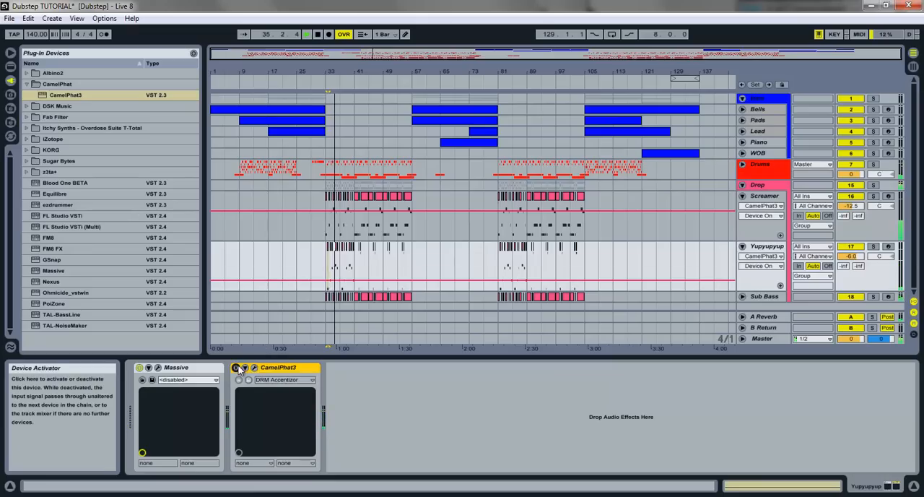
left_click(236, 368)
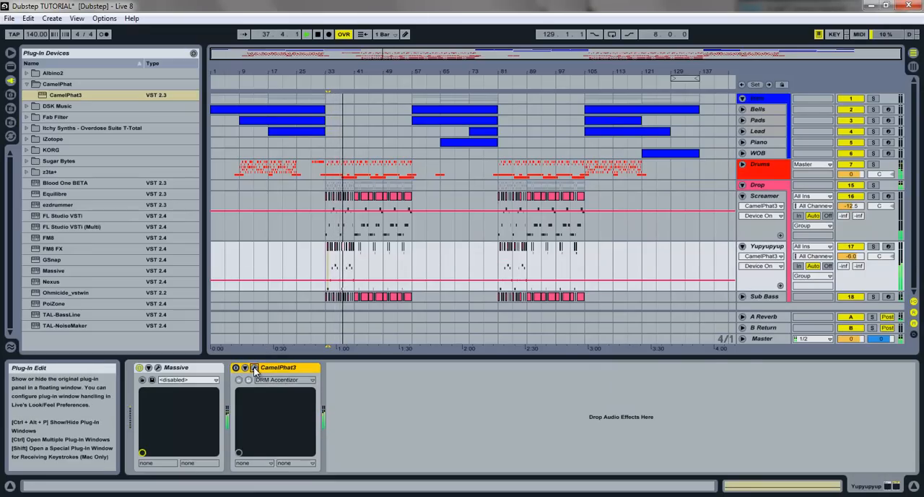
left_click(254, 367)
left_click(710, 189)
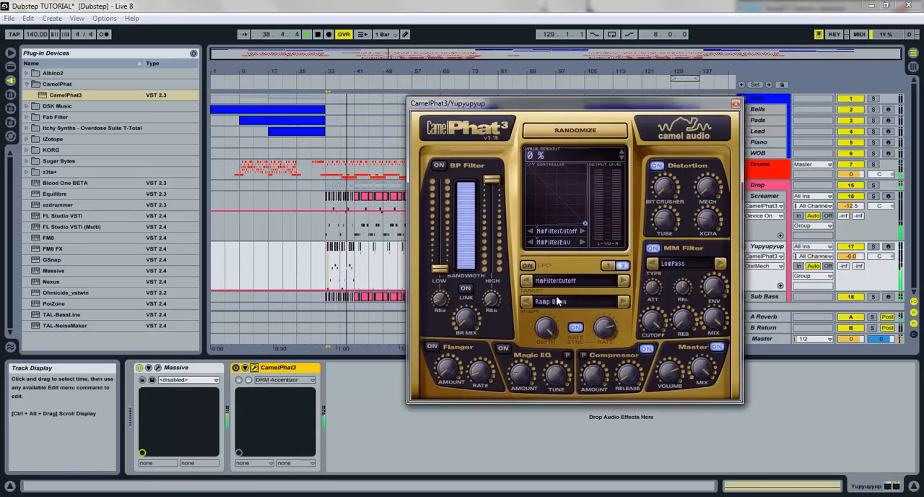
left_click(235, 369)
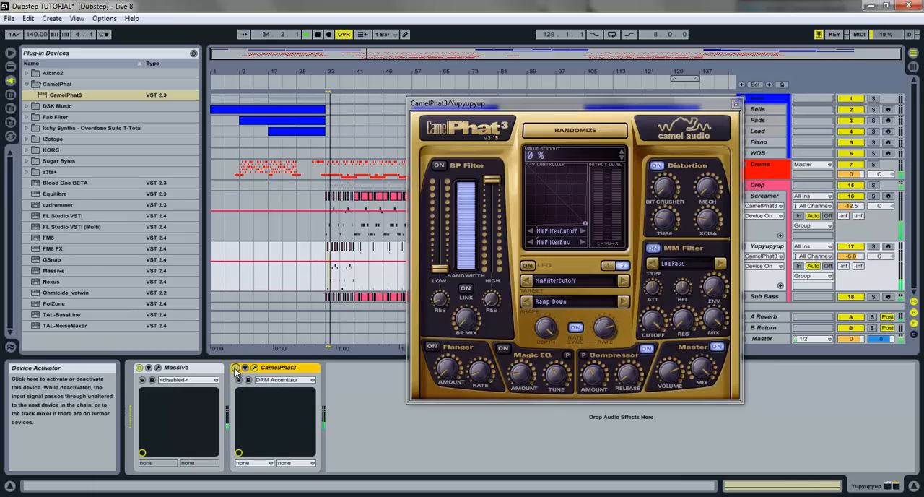
key("space")
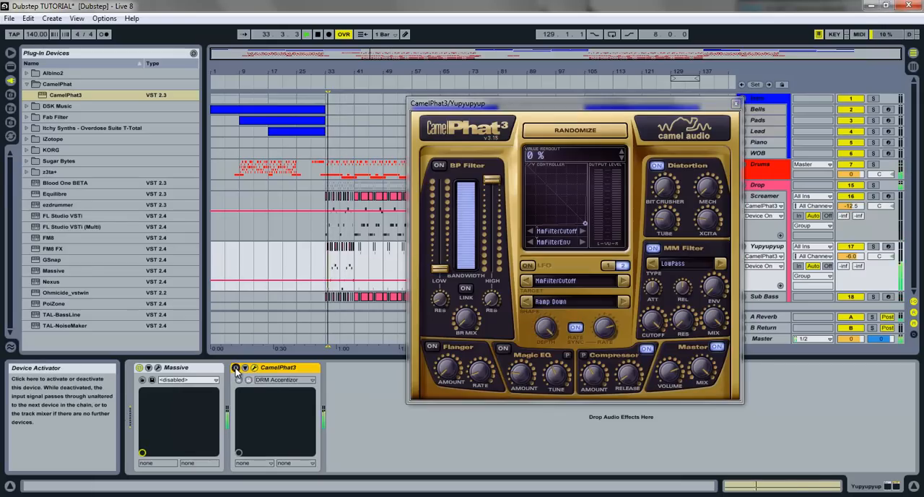
left_click(236, 370)
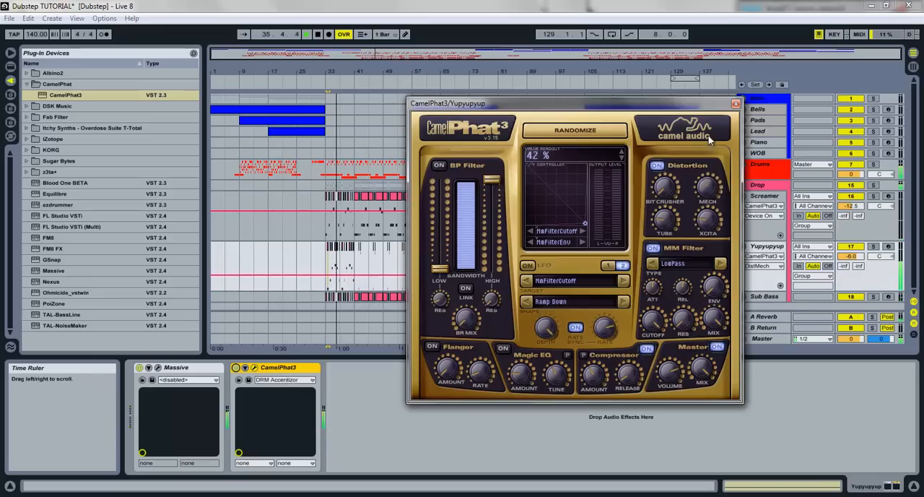
- Try the Bit Crusher at 100 % on Yupyupyup, set the Mech distortion to 14 %, and close the plug-in window
left_click_drag(665, 186, 633, 69)
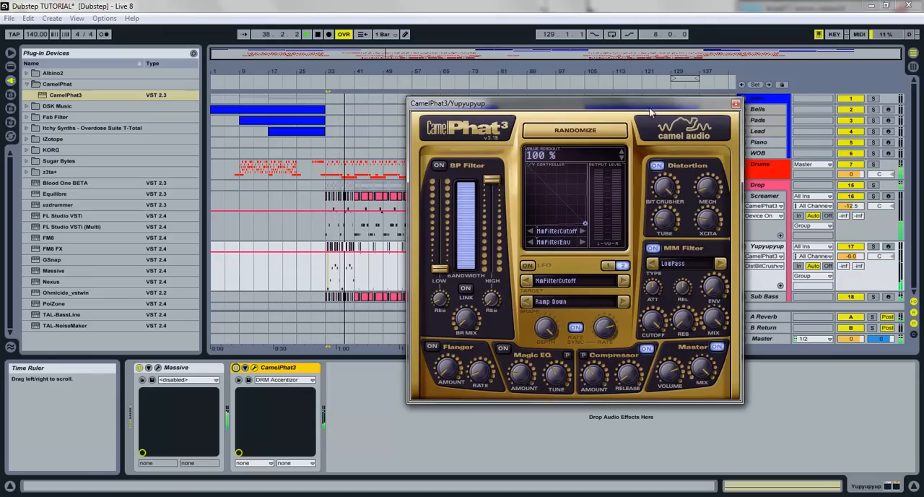
left_click_drag(710, 192, 707, 184)
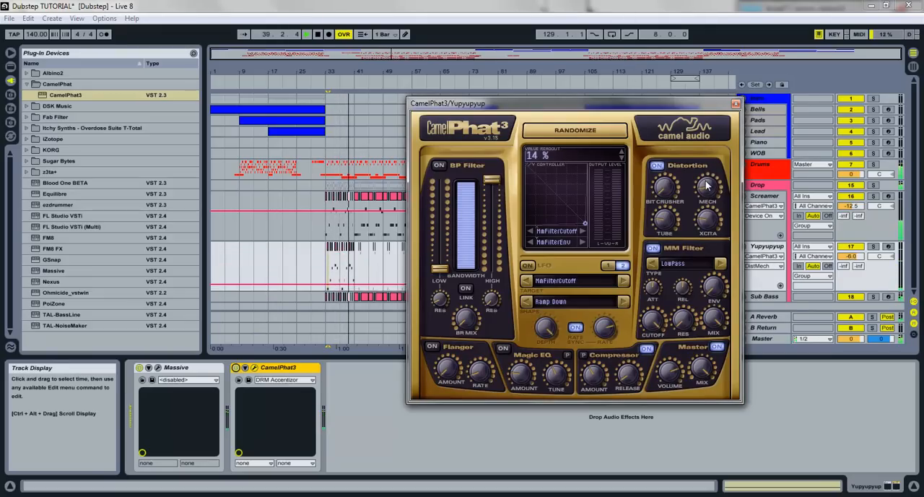
left_click(736, 105)
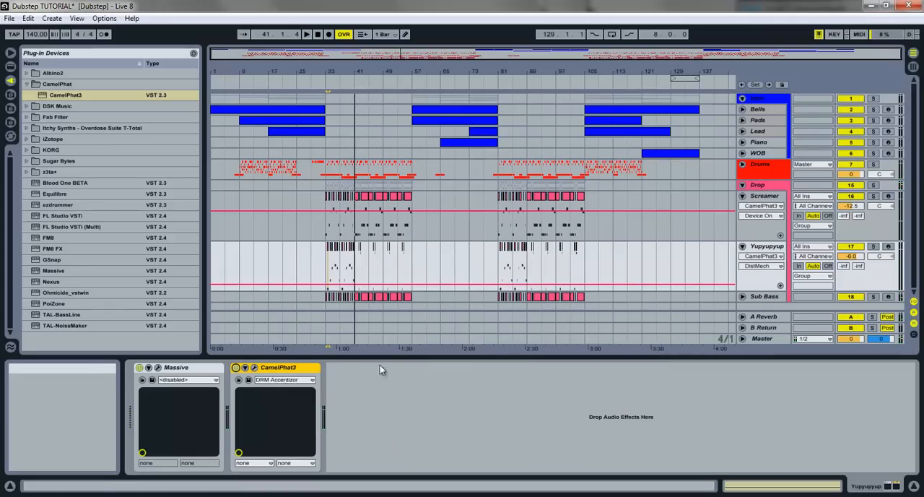
- Play the drop from bar 33 while switching the Yupyupyup track's CamelPhat3 on and off
key("space")
left_click(235, 367)
left_click(236, 369)
left_click(237, 369)
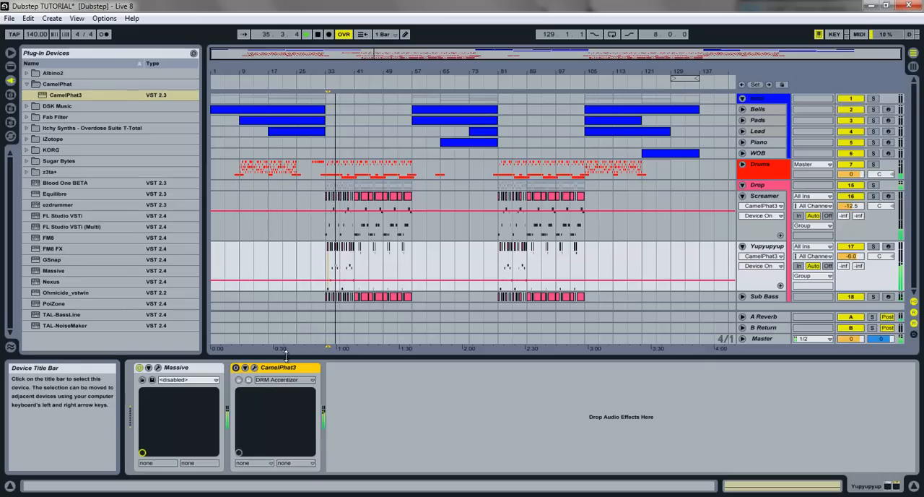
- In the mixer, set Screamer's volume to -12.8 dB and Yupyupyup's to -5.2 dB, then replay the drop
left_click(913, 65)
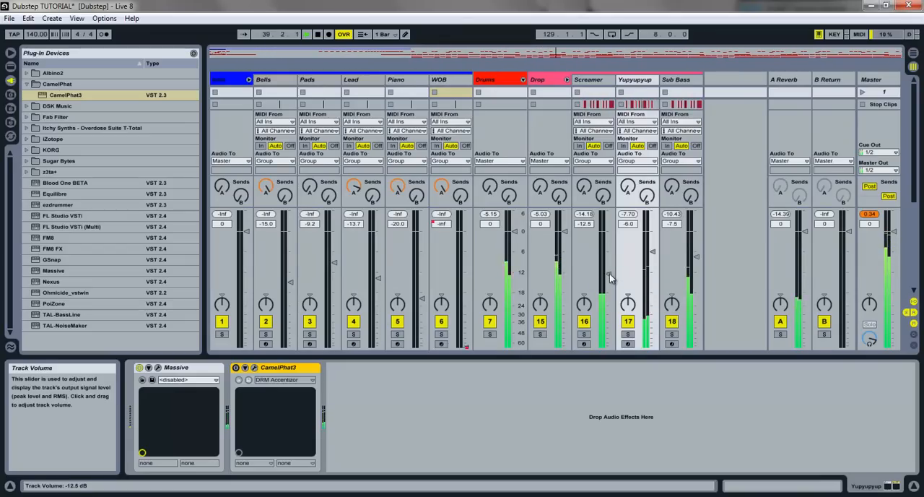
left_click_drag(609, 275, 607, 277)
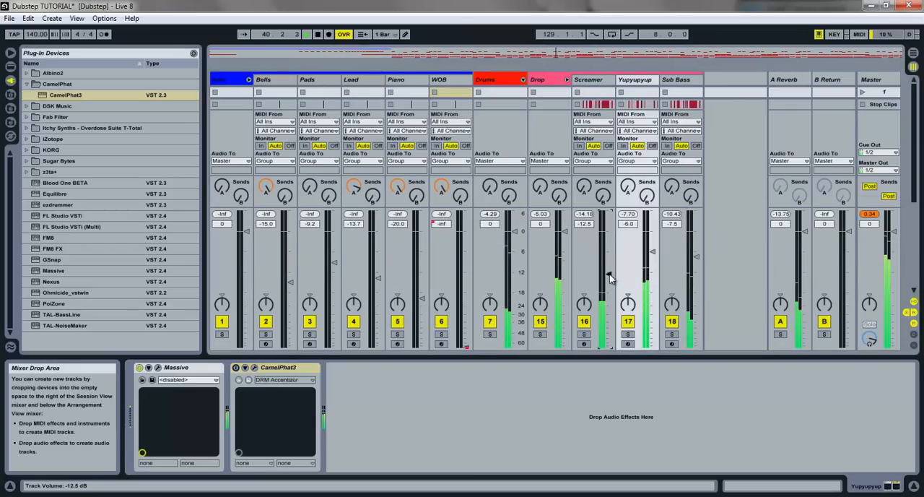
left_click_drag(652, 258, 652, 256)
key("space")
key("space")
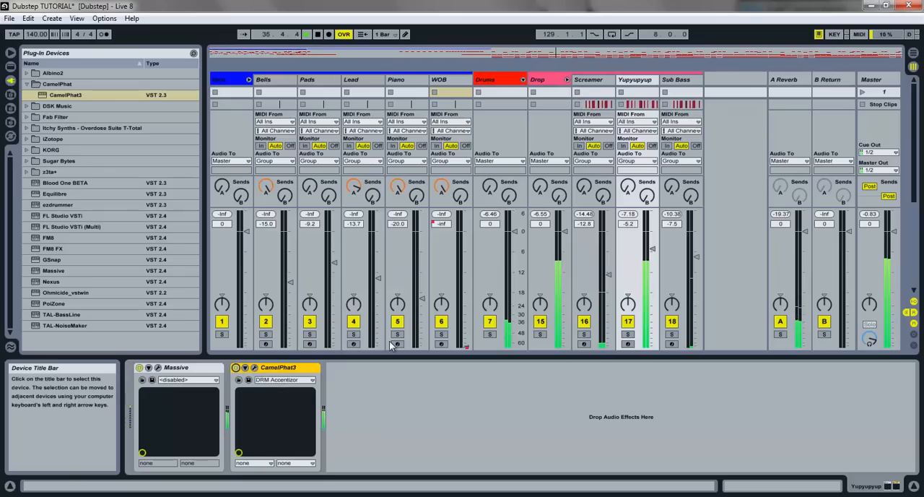
- Lower Yupyupyup's volume to -11.0 dB during playback and reset the master track's peak indicator
left_click_drag(647, 253, 651, 266)
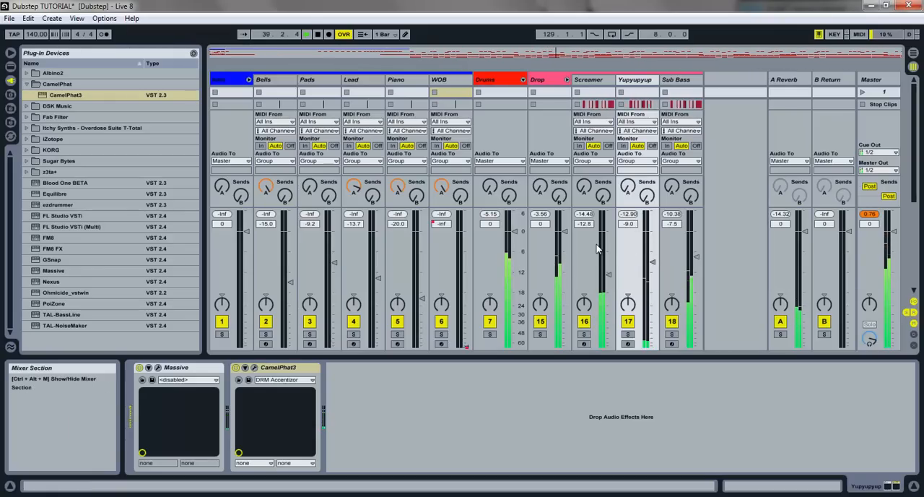
left_click_drag(651, 270, 652, 276)
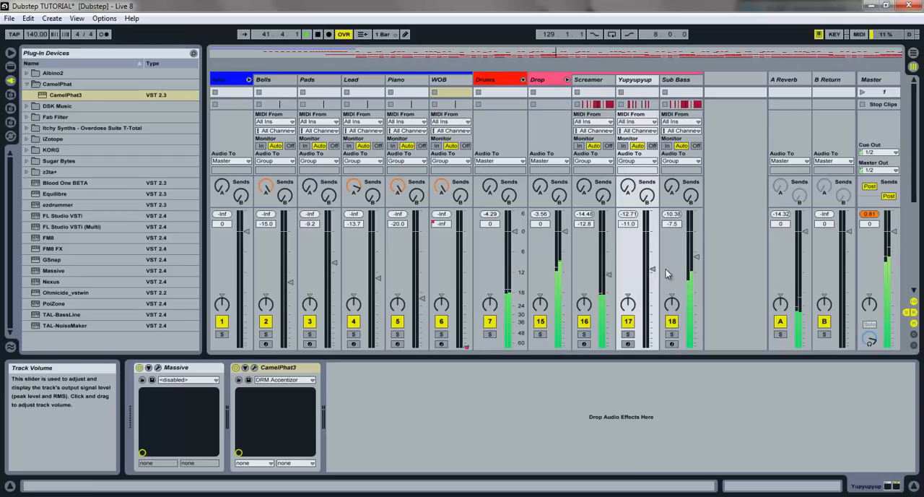
left_click(870, 215)
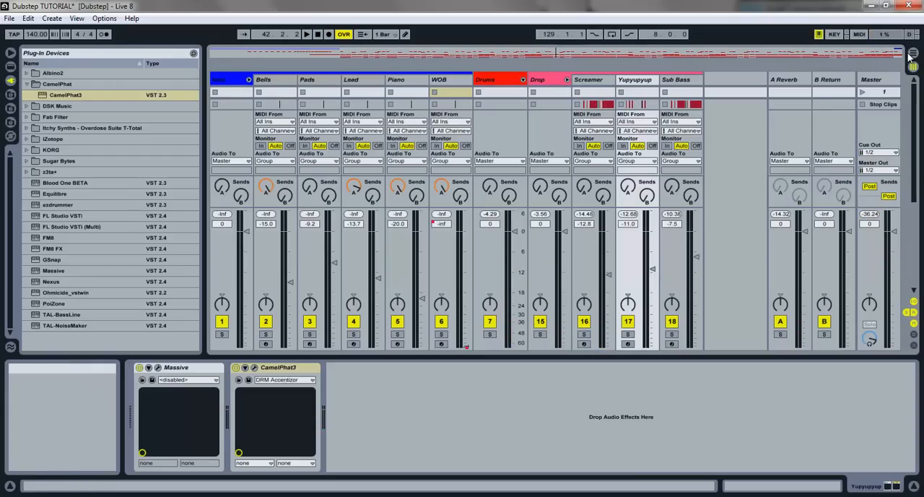
- Return to the arrangement, fold the Screamer and Yupyupyup tracks, and collapse the Drop group
left_click(910, 54)
left_click(744, 186)
left_click(742, 185)
left_click(743, 196)
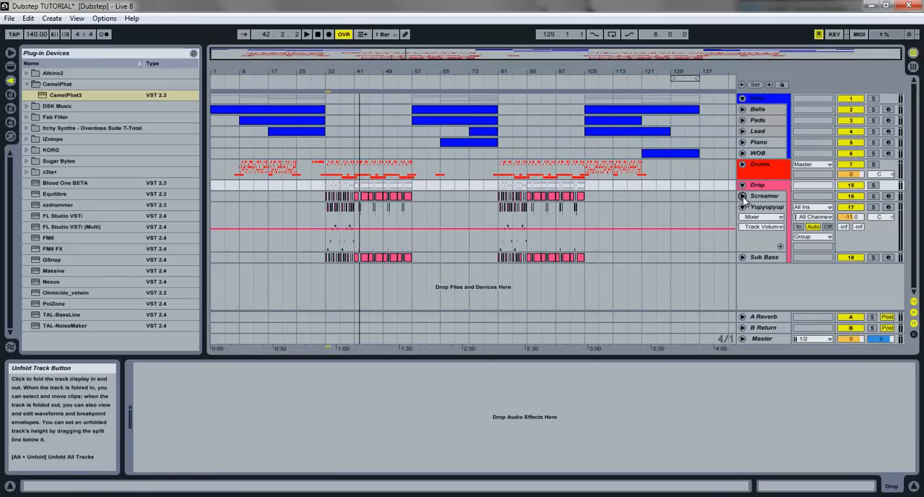
left_click(742, 207)
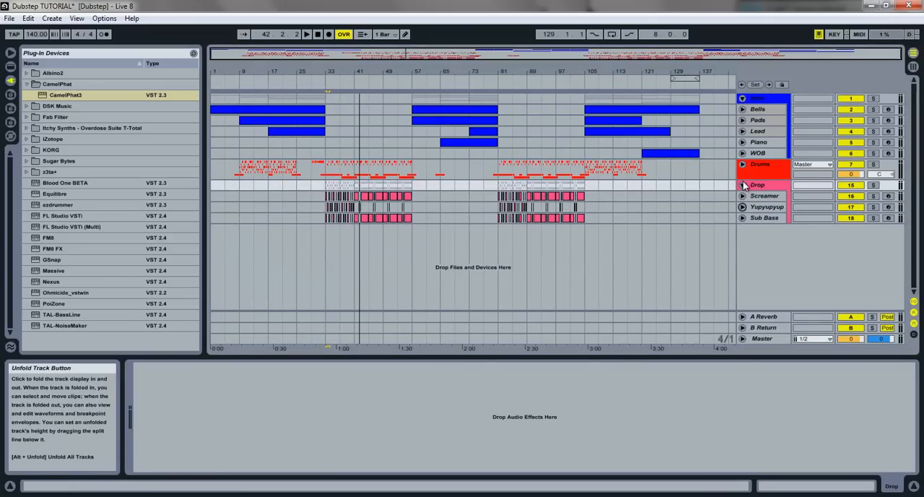
left_click(743, 185)
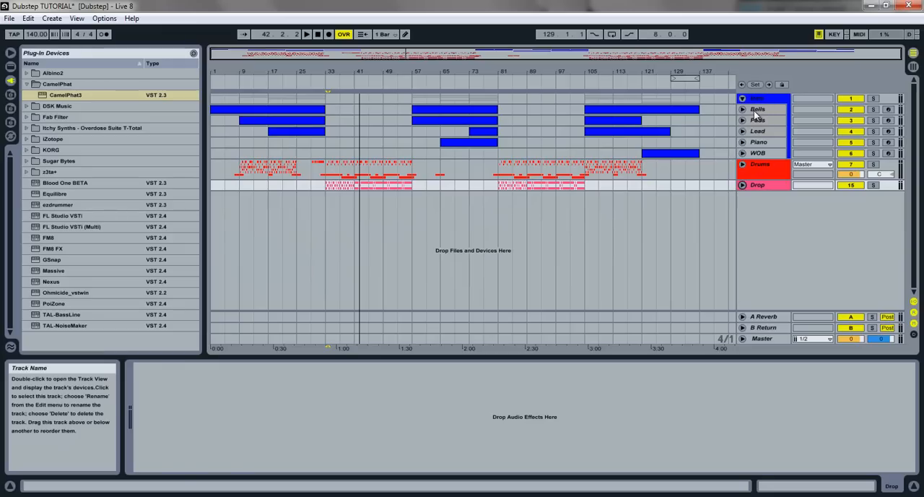
- Add an empty Audio Effect Rack from Live's audio effects after Massive on the Bells track
left_click(755, 109)
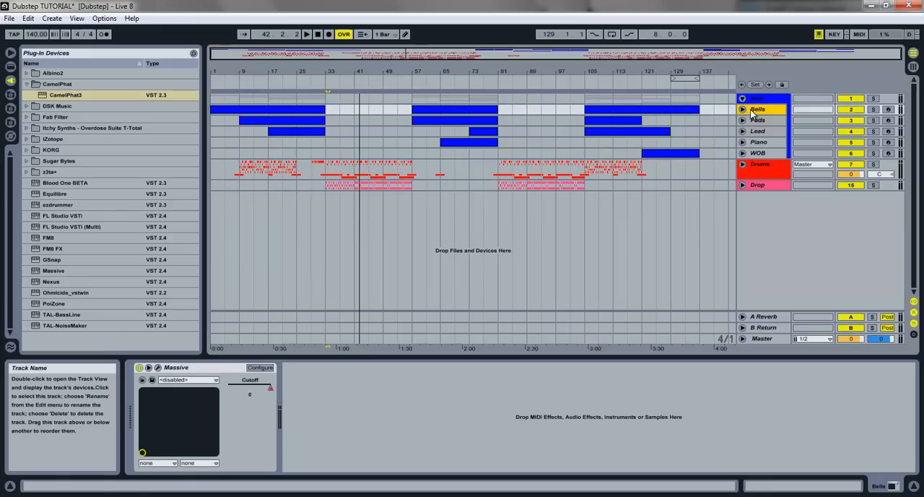
left_click(9, 67)
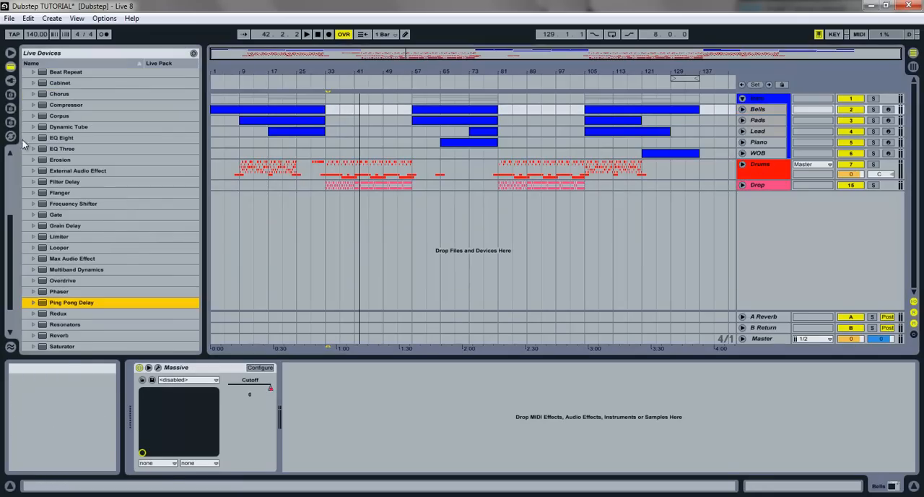
scroll(71, 168, "up", 3)
left_click(72, 167)
key("Left")
key("Up")
key("Right")
key("Left")
key("Up")
key("Down")
key("Down")
key("Right")
key("Down")
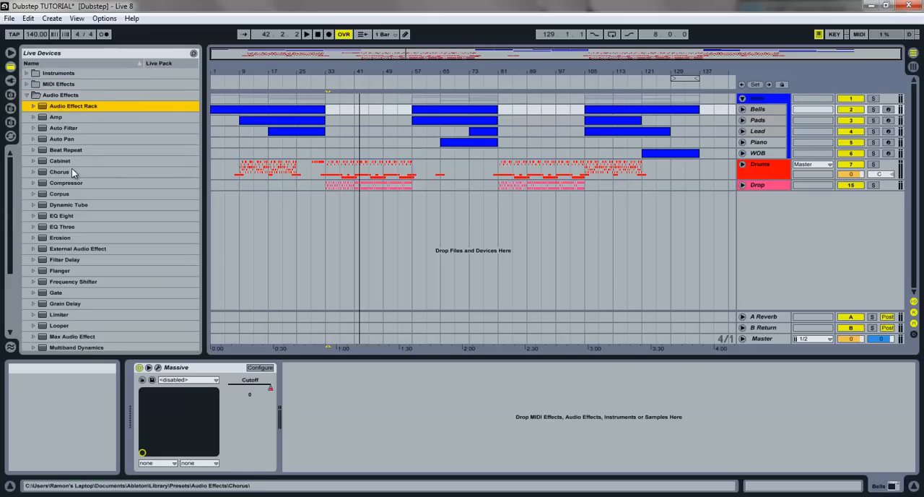
left_click_drag(71, 106, 465, 366)
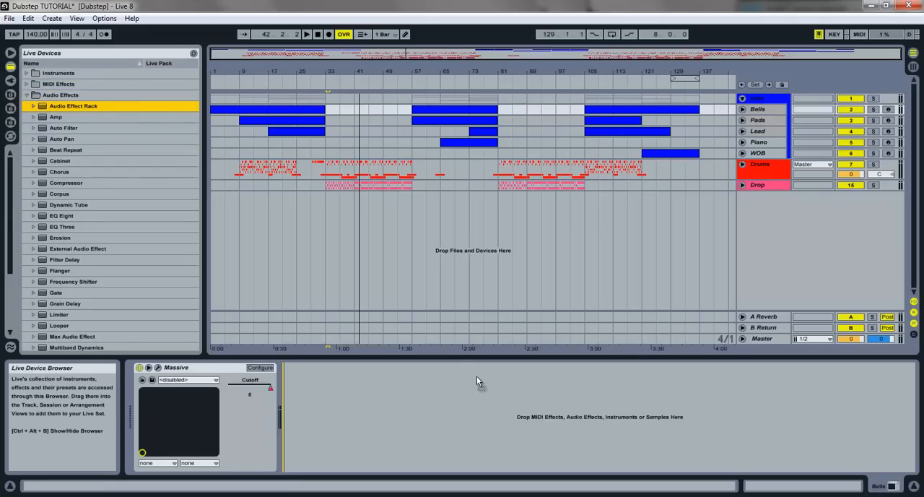
left_click_drag(493, 421, 494, 420)
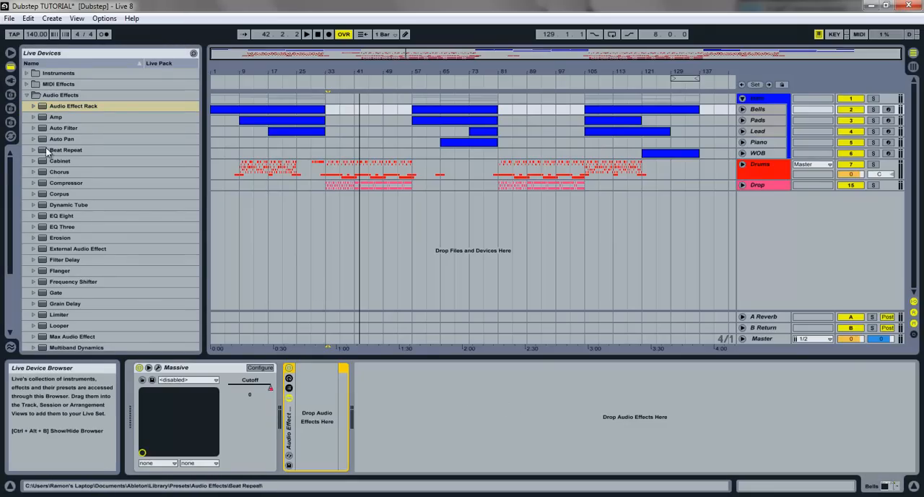
- Insert an EQ Eight followed by a Spectrum into the Bells track's Audio Effect Rack
scroll(104, 229, "down", 5)
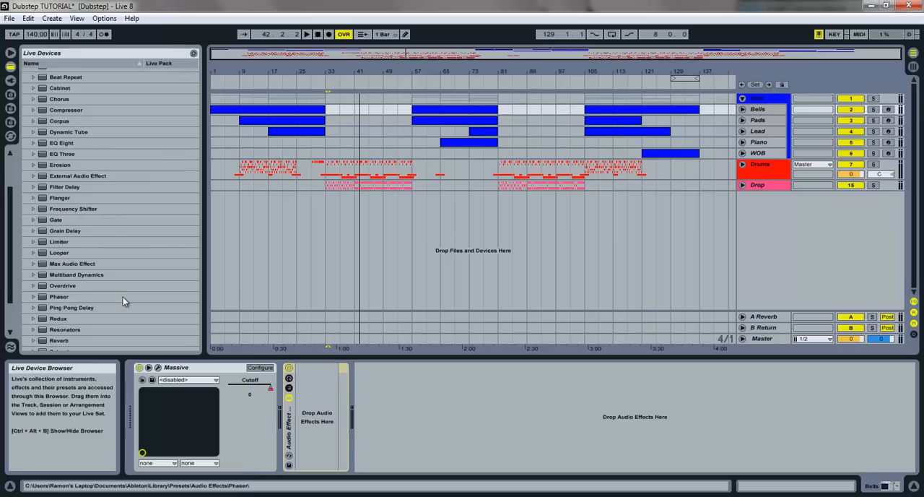
scroll(96, 188, "up", 2)
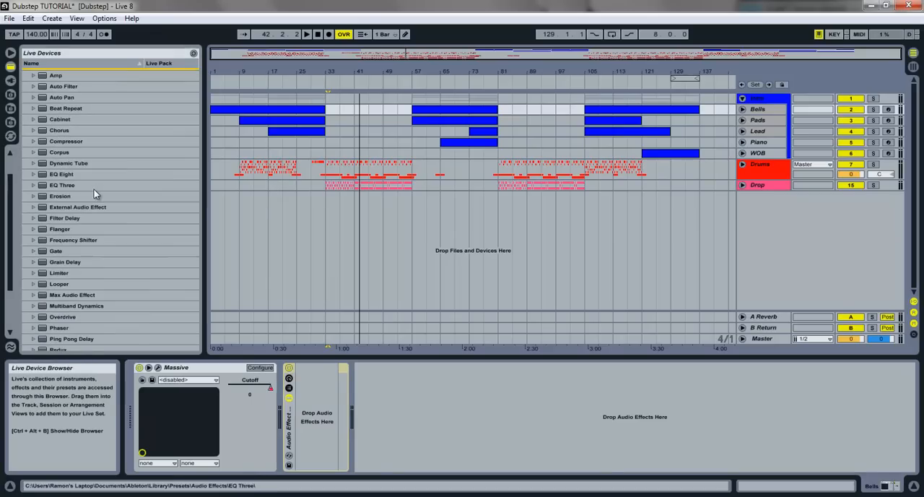
scroll(120, 211, "down", 6)
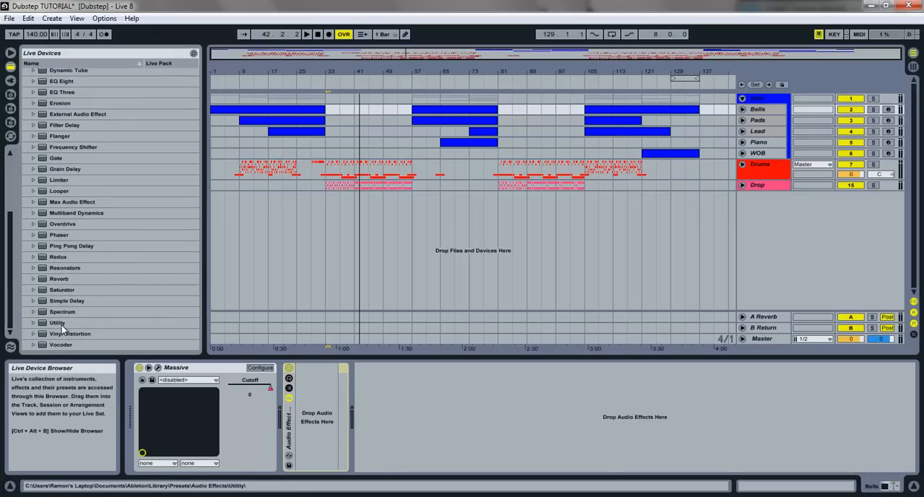
left_click_drag(62, 81, 322, 446)
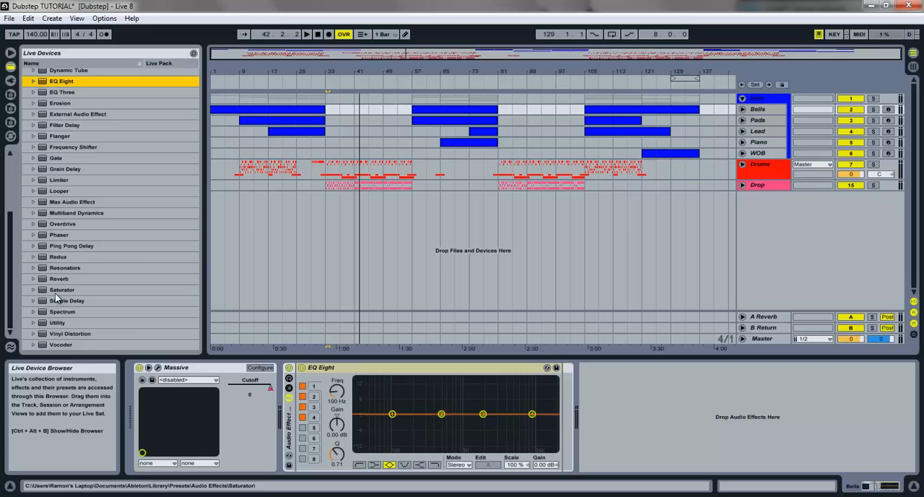
left_click_drag(61, 314, 516, 447)
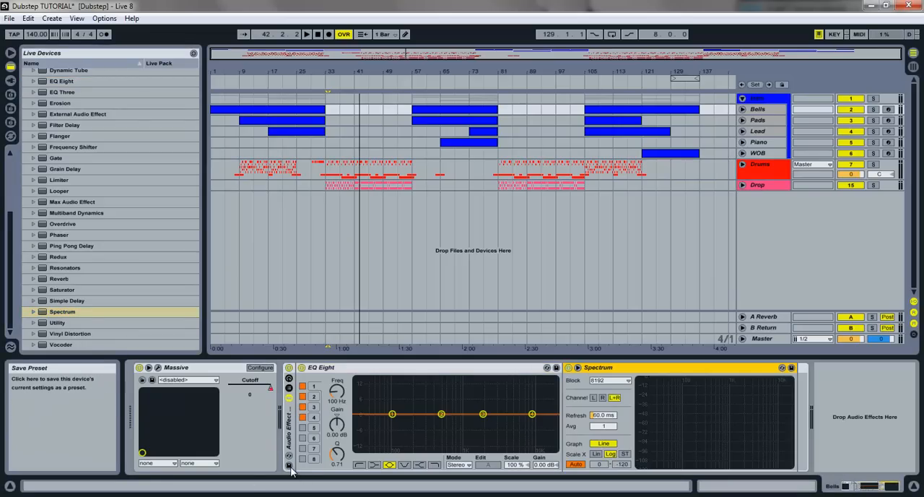
- Hot-swap the Bells rack to the saved Basic EQ Rack preset and select its EQ Eight bands 1 and 4
scroll(56, 208, "up", 4)
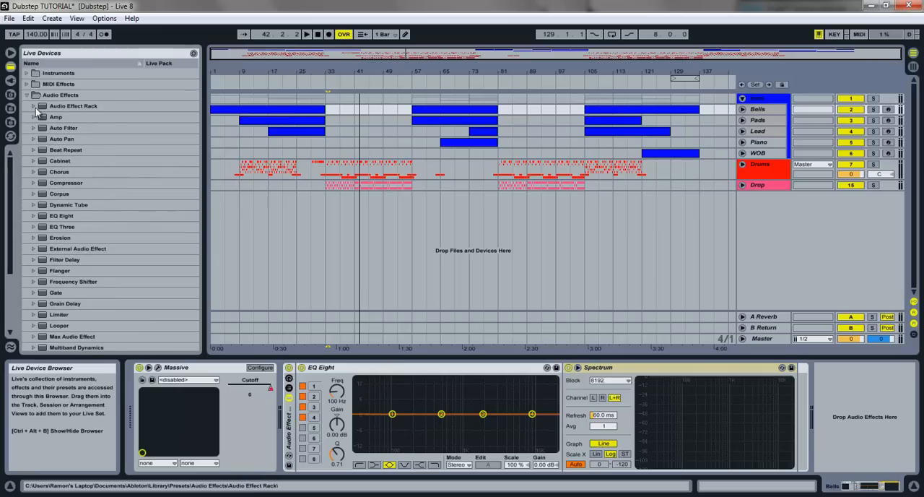
left_click(34, 106)
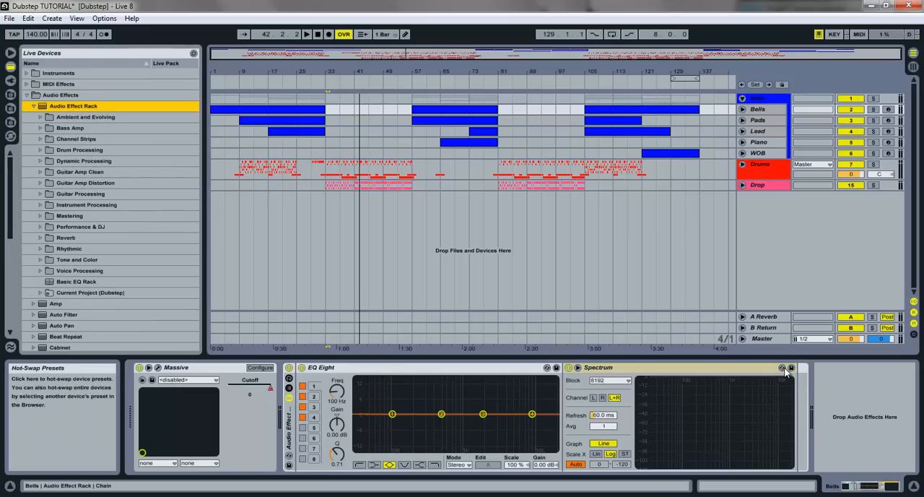
left_click(288, 455)
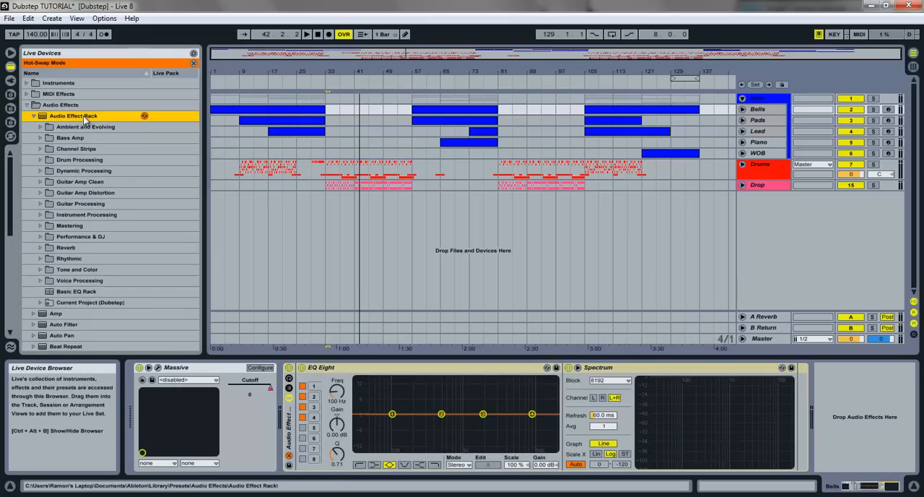
double_click(79, 291)
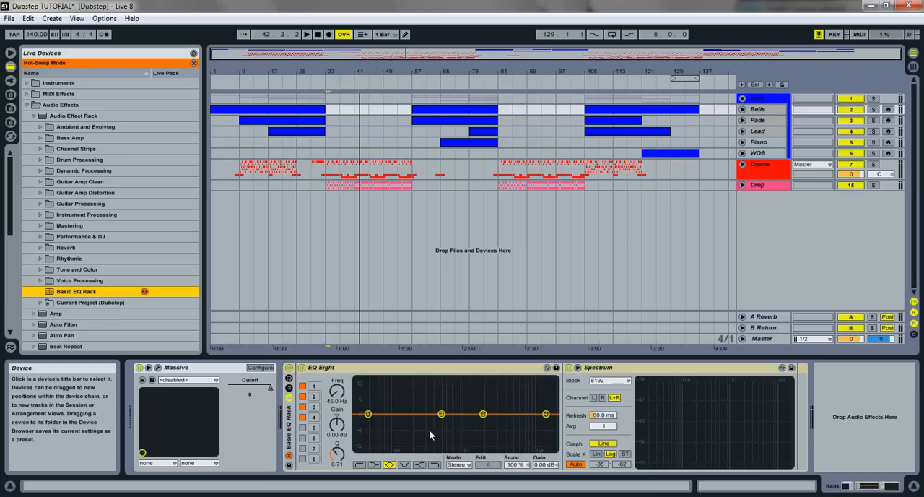
left_click(372, 416)
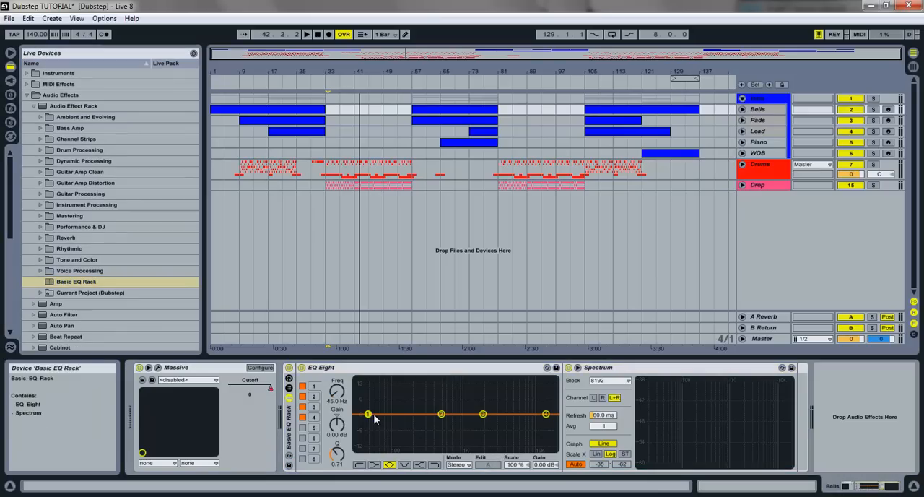
left_click(546, 414)
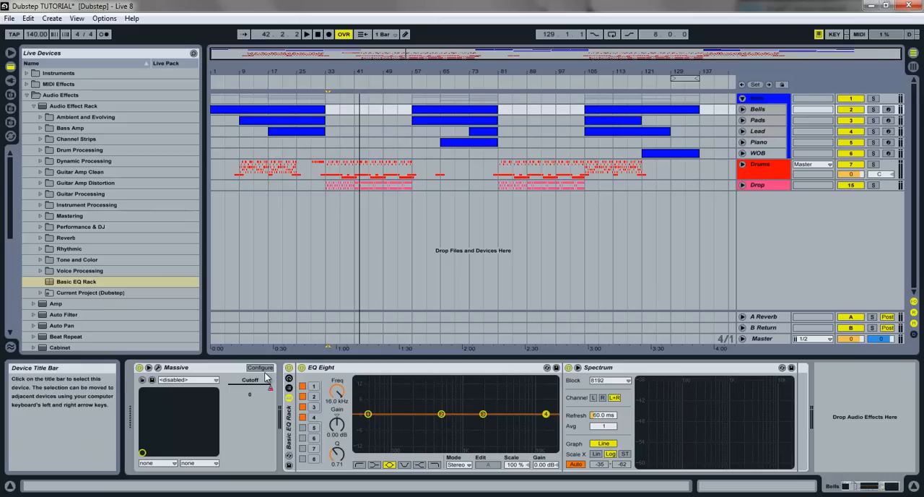
- Fold the Massive device on Bells, try moving EQ Eight band 1 up in frequency and gain, and undo that move
double_click(203, 370)
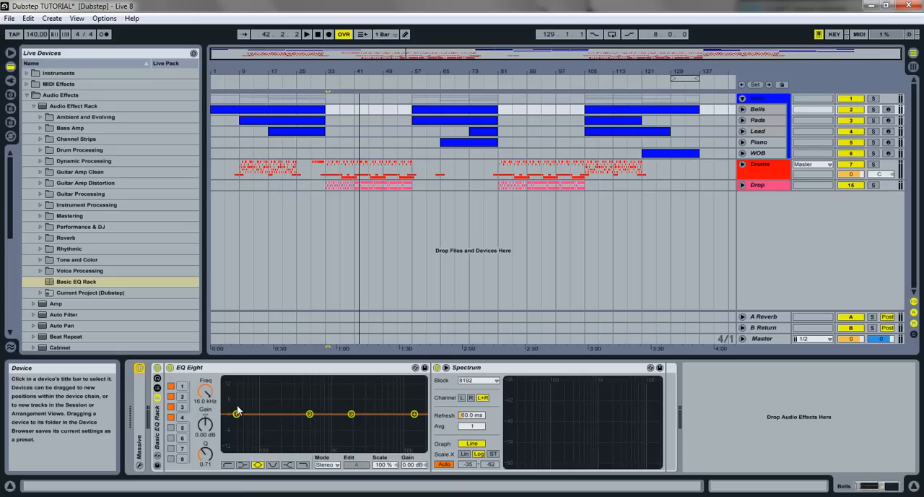
left_click_drag(241, 418, 286, 401)
key("ctrl+z")
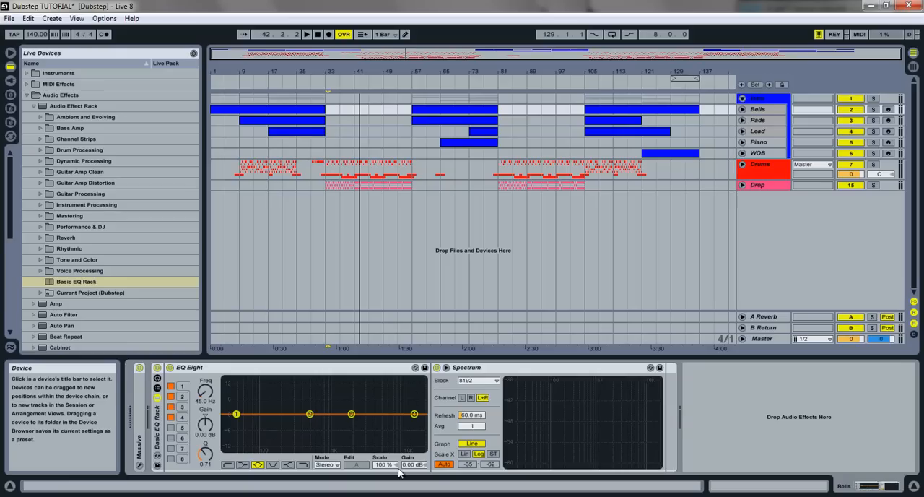
- Solo the Bells track and play it from the start of the arrangement to analyse its spectrum
left_click(321, 109)
left_click(873, 110)
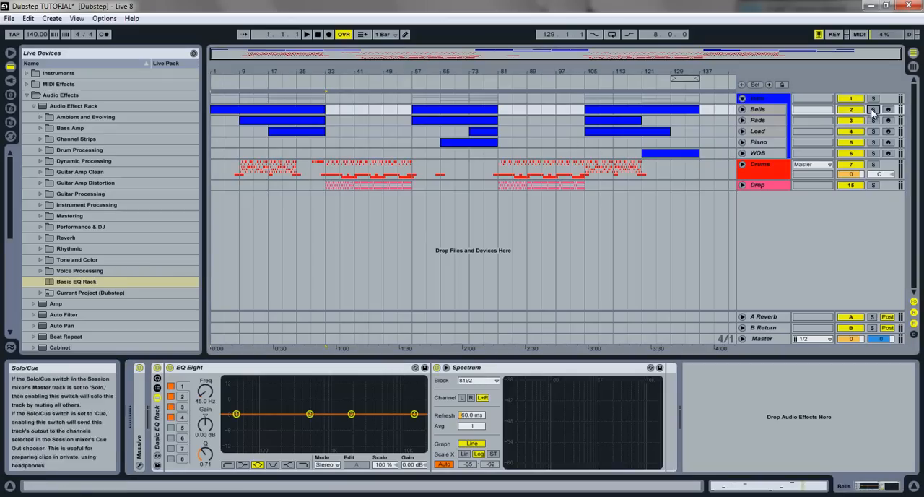
key("space")
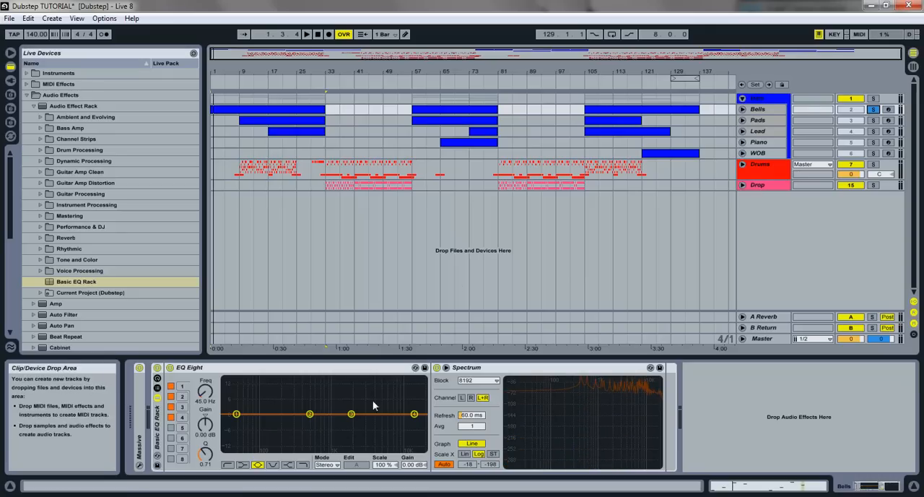
- Boost EQ Eight band 2 on Bells by about 2.21 dB at 610 Hz with a Q of about 2
left_click_drag(311, 414, 313, 410)
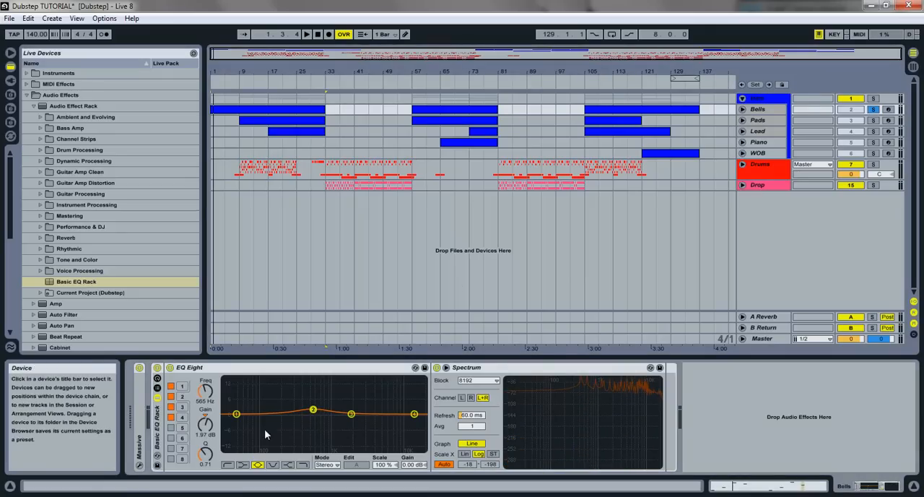
left_click_drag(210, 459, 212, 455)
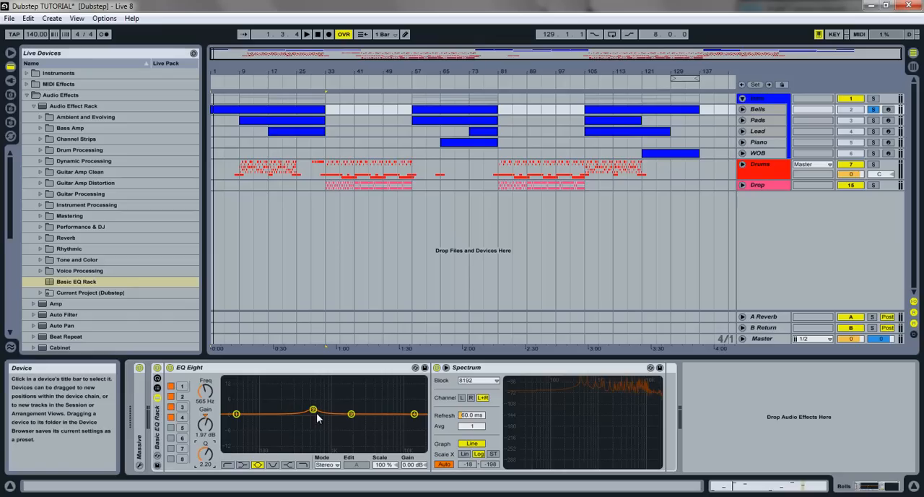
left_click_drag(208, 452, 208, 453)
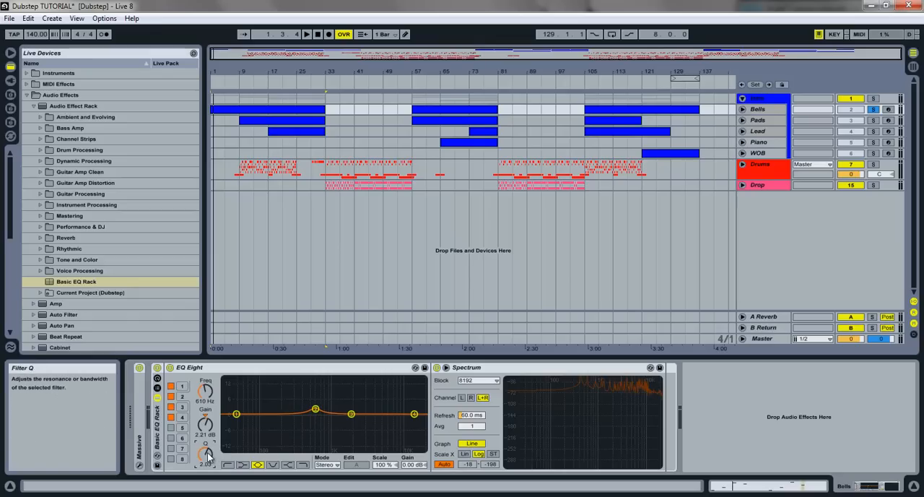
- Cut EQ Eight band 1 on Bells by about 3.20 dB at 77.8 Hz with a Q of 0.48
mouse_move(236, 413)
left_mouse_down()
mouse_move(262, 426)
mouse_move(249, 423)
left_mouse_up()
left_click_drag(206, 452, 206, 454)
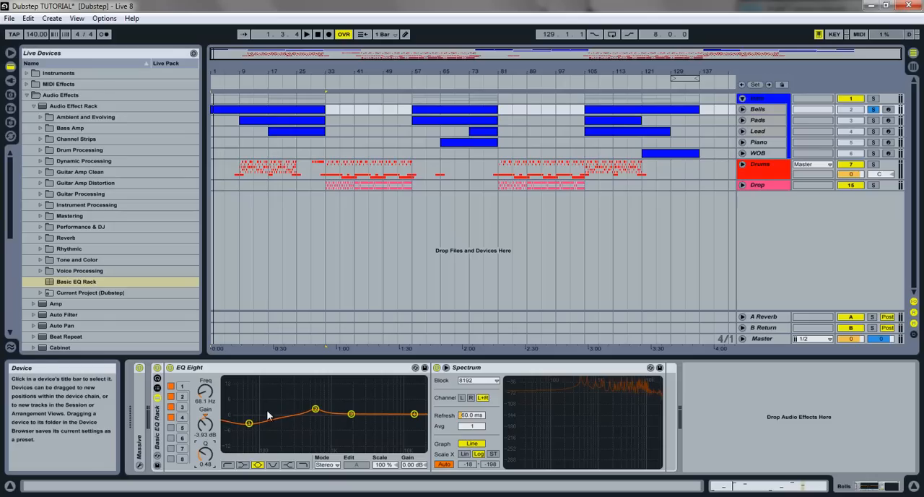
left_click_drag(250, 426, 253, 429)
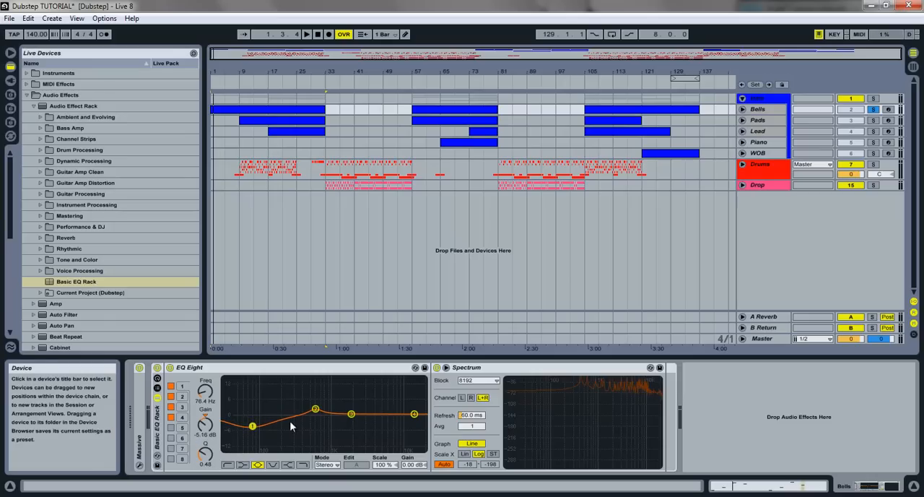
left_click_drag(253, 425, 254, 422)
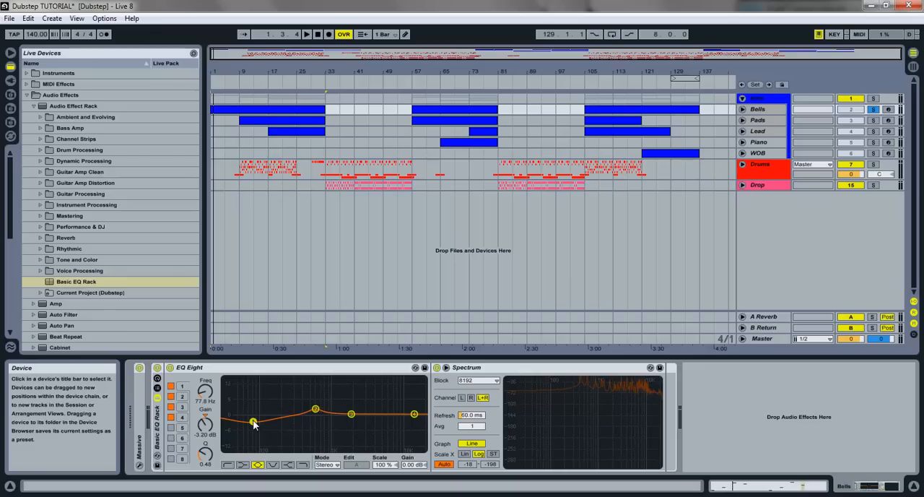
- Change EQ Eight band 1 on Bells to a low cut at 164 Hz with a Q of 0.74 and play the track
left_click(228, 464)
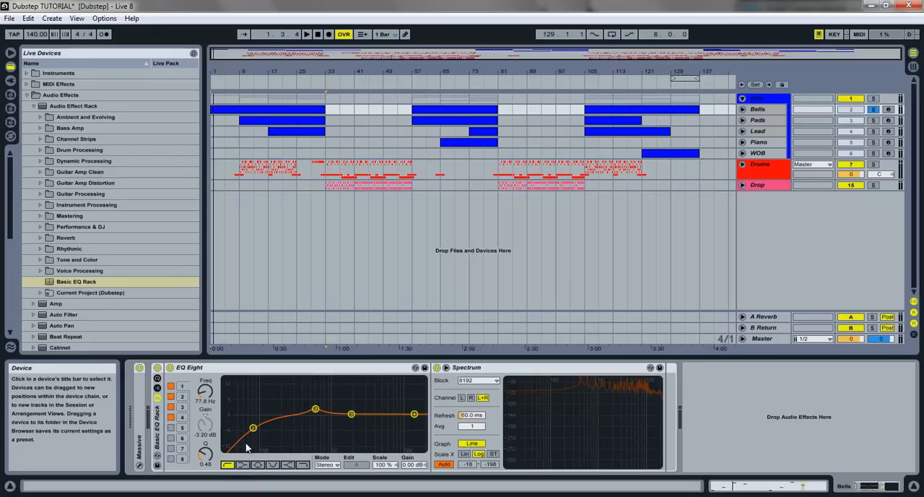
left_click_drag(254, 430, 266, 425)
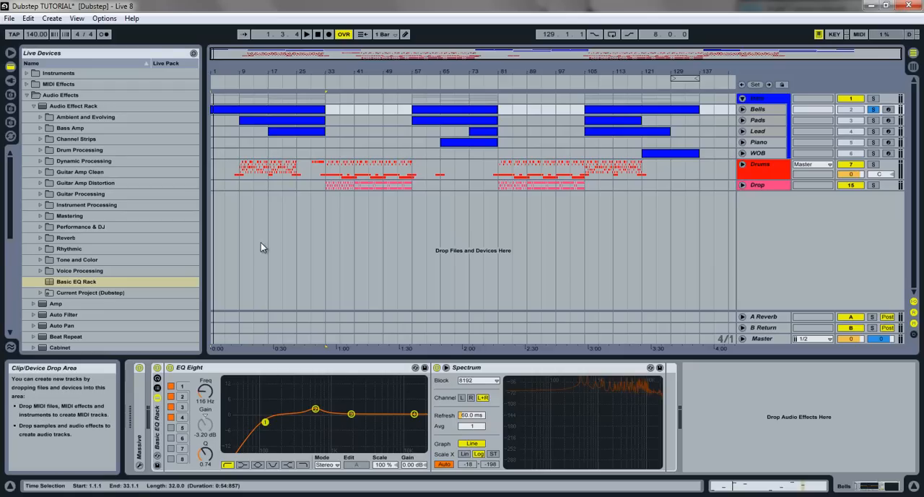
left_click_drag(267, 426, 277, 426)
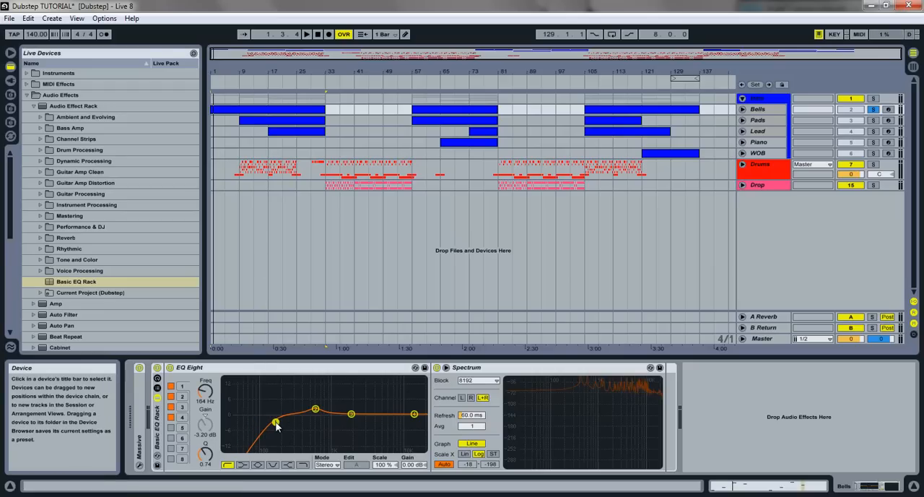
key("space")
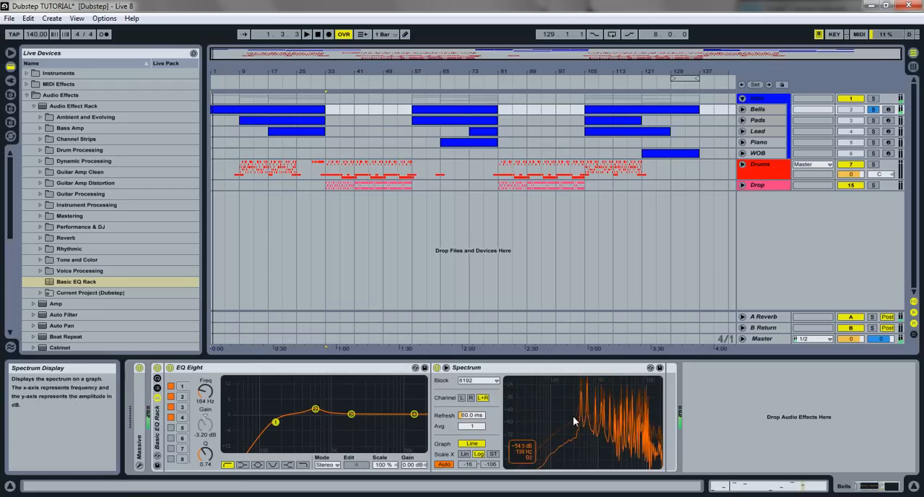
- Unsolo the Bells track and compare the mix with Bells enabled and muted
left_click(873, 110)
left_click(852, 110)
left_click(851, 110)
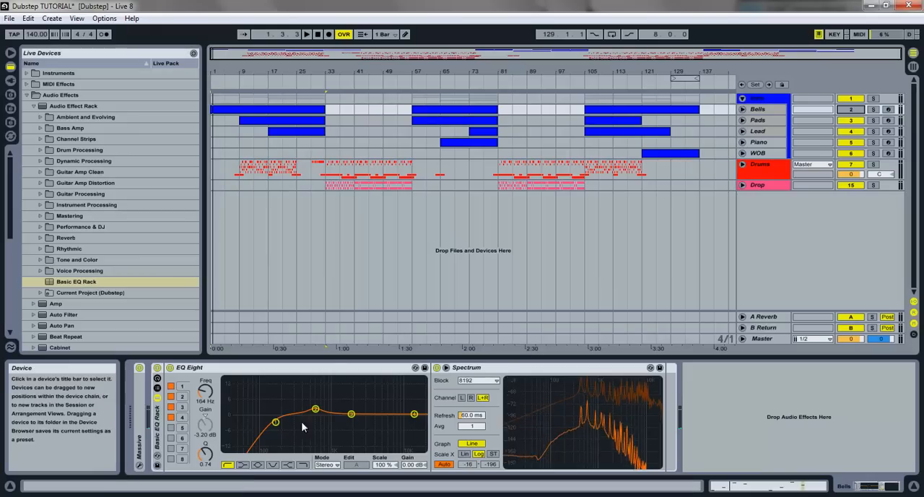
- Move the Bells low cut on band 1 to 218 Hz with a Q of 0.62, then play the mix with Bells enabled
left_click_drag(275, 421, 286, 427)
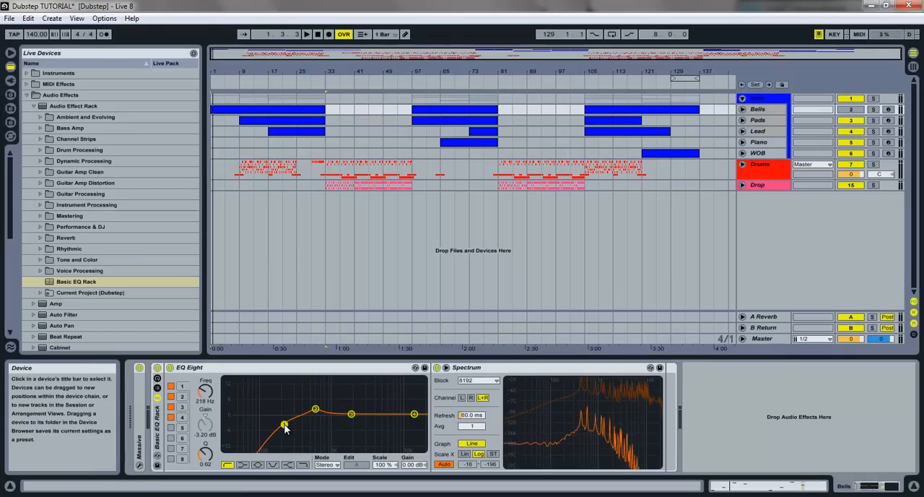
left_click(850, 110)
key("space")
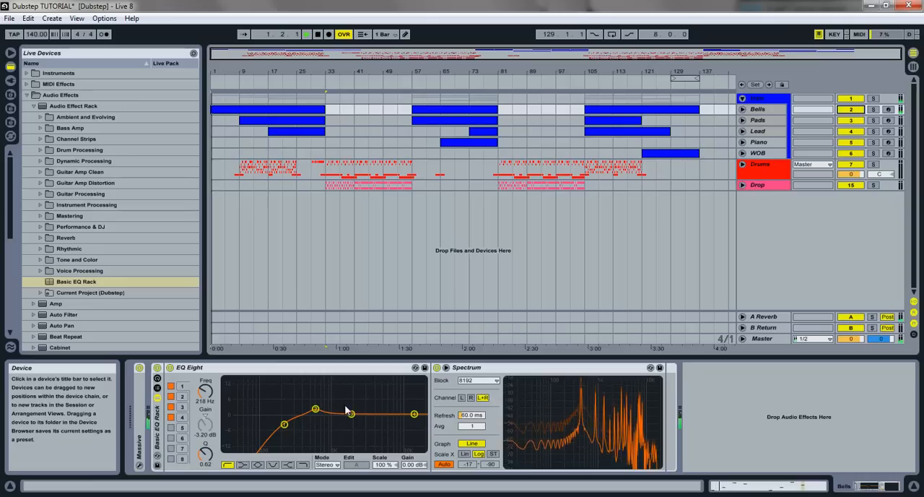
- Cut EQ Eight band 4 on Bells by about 3.44 dB at 10.1 kHz with a Q of 0.41
left_click(414, 414)
mouse_move(414, 414)
left_mouse_down()
mouse_move(398, 415)
mouse_move(404, 425)
left_mouse_up()
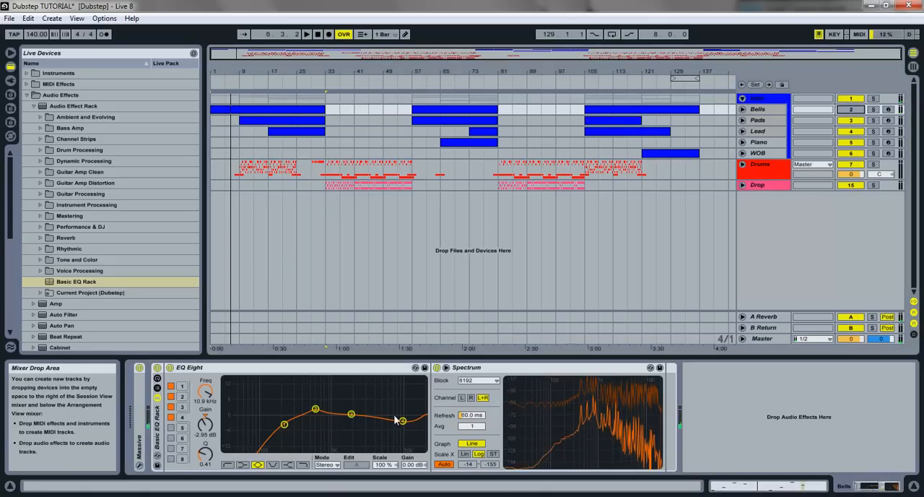
left_click_drag(403, 426, 401, 426)
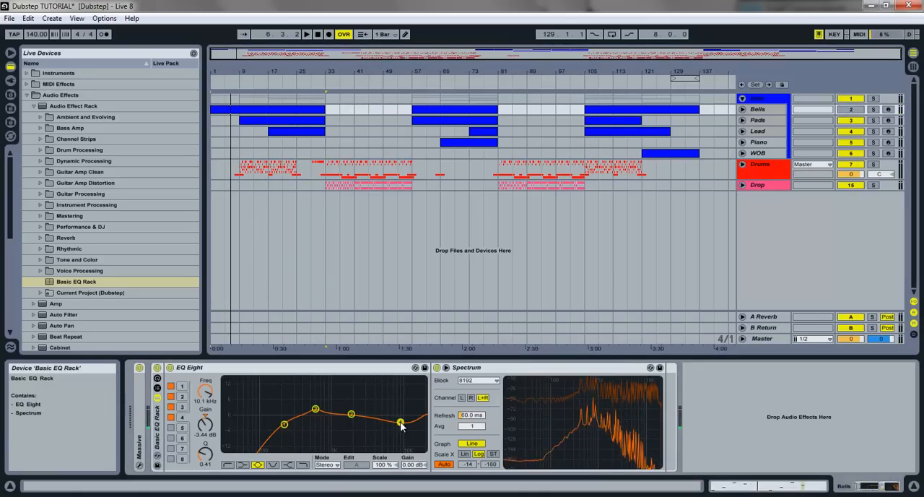
- Set EQ Eight band 2 on Bells to a boost of about 1.97 dB at 622 Hz with a Q of 1.24
left_click_drag(314, 409, 313, 407)
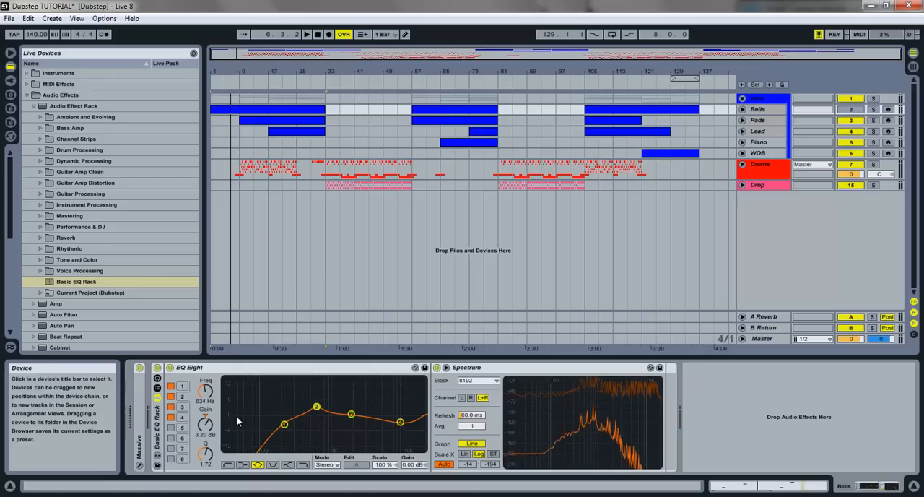
left_click_drag(215, 456, 213, 457)
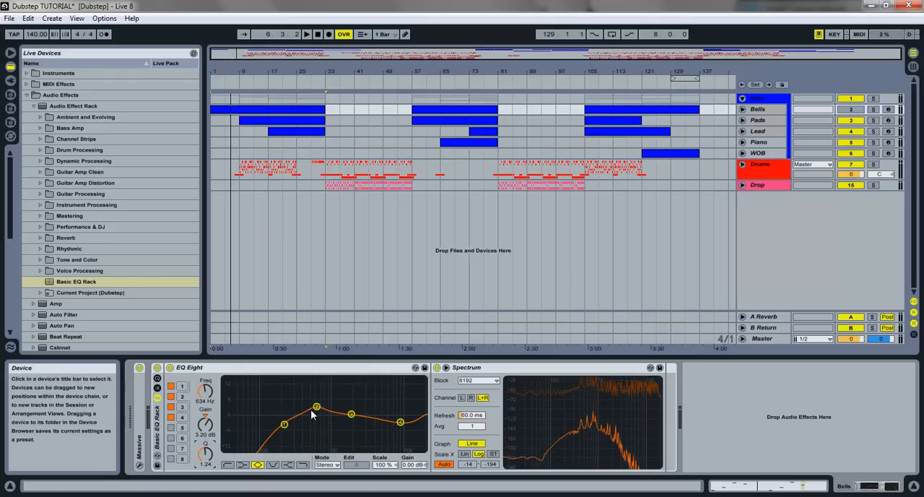
left_click_drag(315, 412, 316, 414)
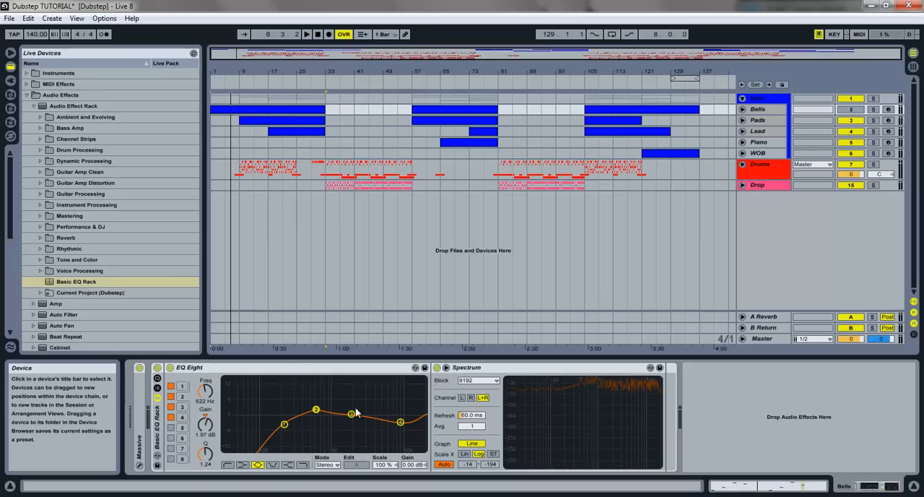
left_click(401, 423)
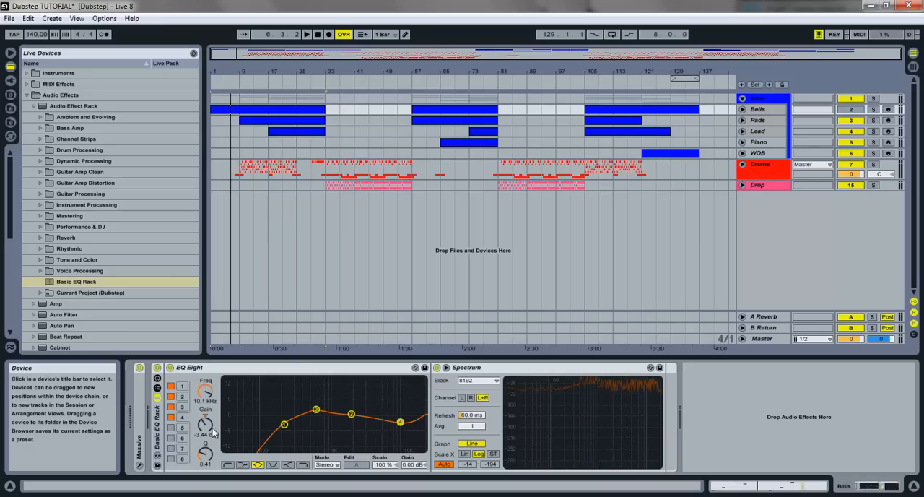
left_click(315, 411)
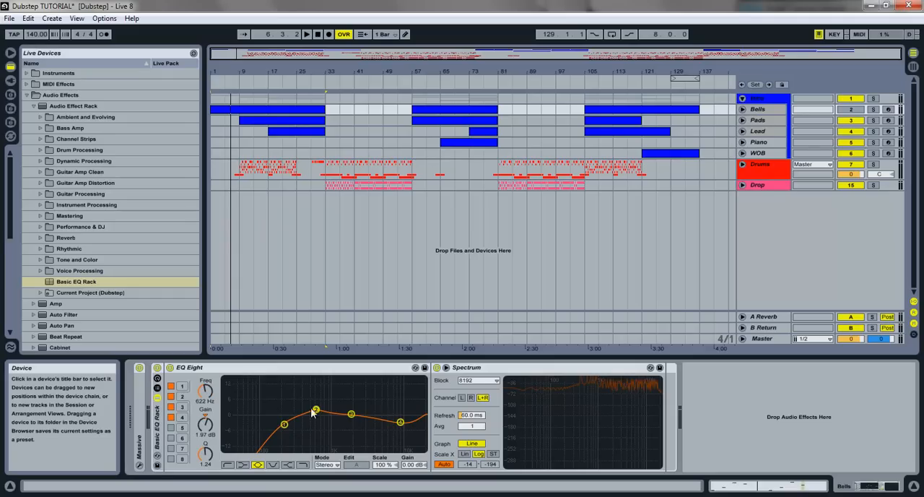
- Examine the Bells frequencies in the enlarged Spectrum display during playback, restore its compact size, and listen with Bells enabled
left_click(451, 369)
left_click(449, 368)
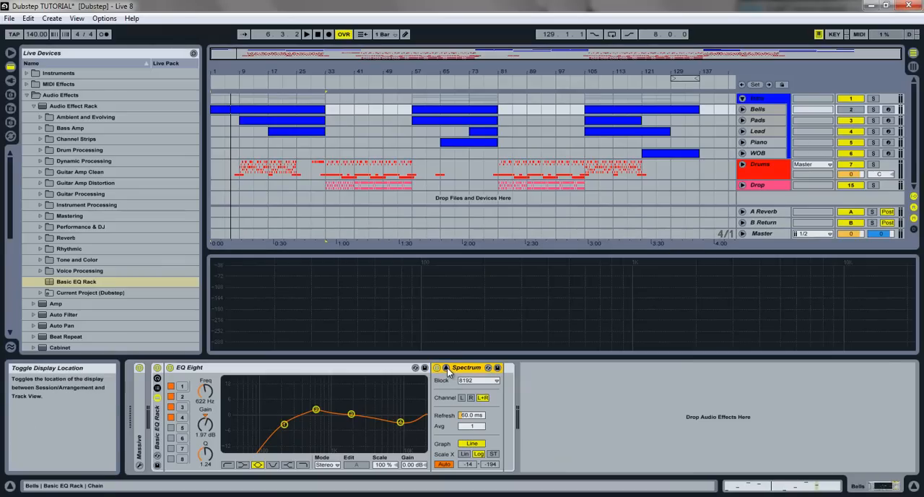
key("space")
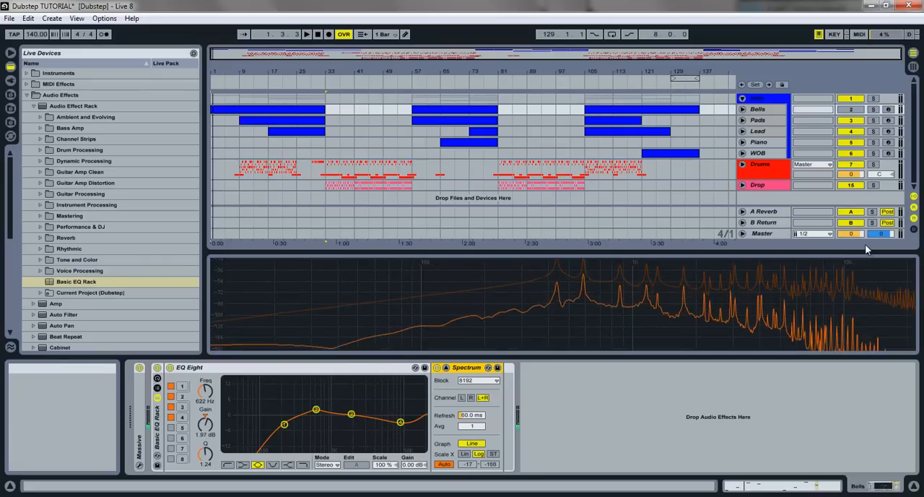
left_click(446, 368)
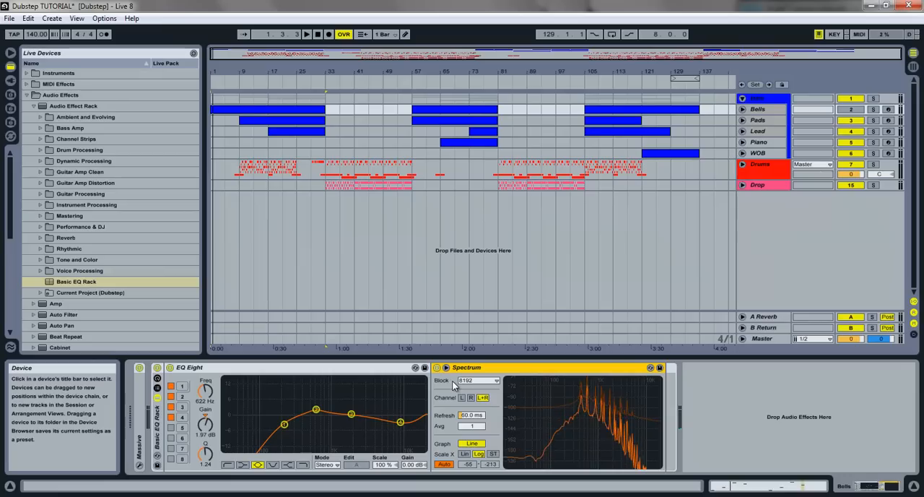
left_click(850, 109)
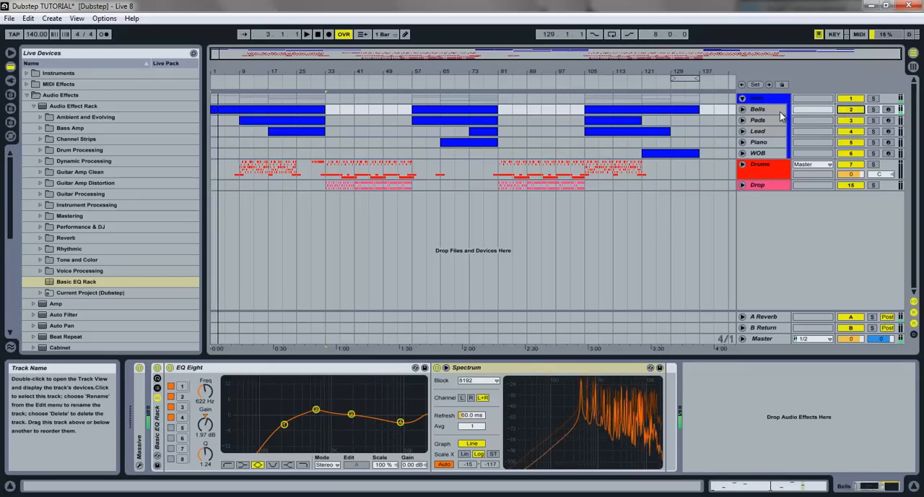
- Add the Basic EQ Rack to the Pads track and play Pads soloed from its first clip
left_click(691, 155)
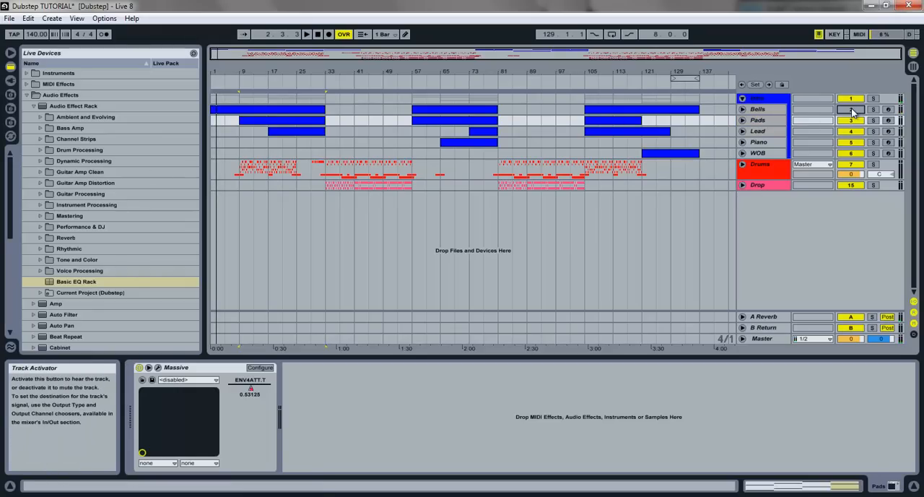
left_click_drag(76, 281, 376, 434)
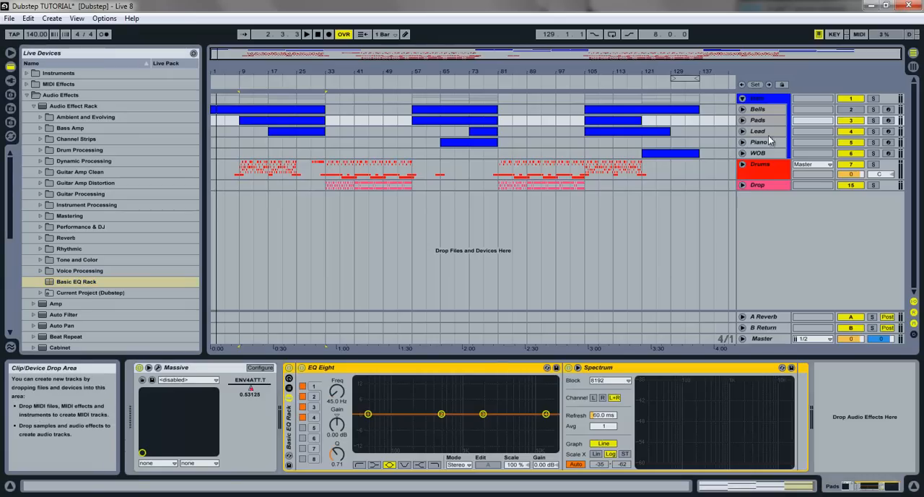
left_click(873, 120)
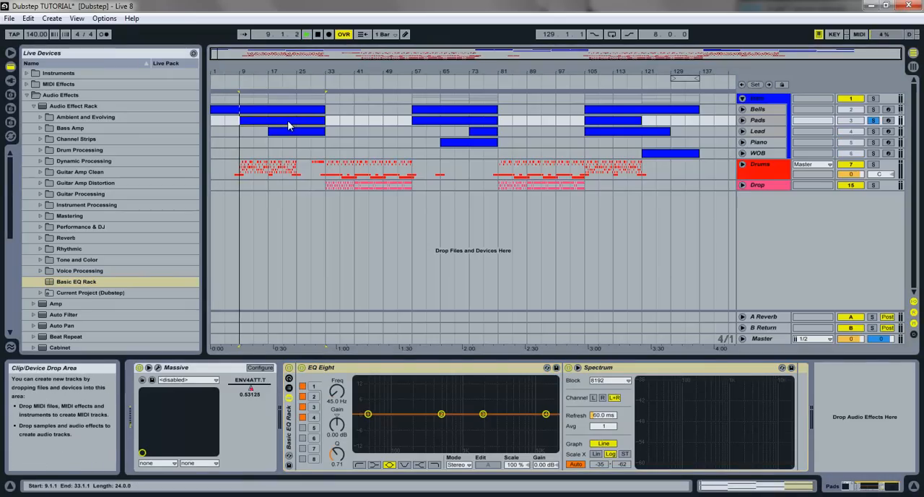
key("space")
- Turn EQ Eight band 1 on Pads into a low cut at about 118 Hz with a Q of 0.81
left_click_drag(368, 414, 382, 429)
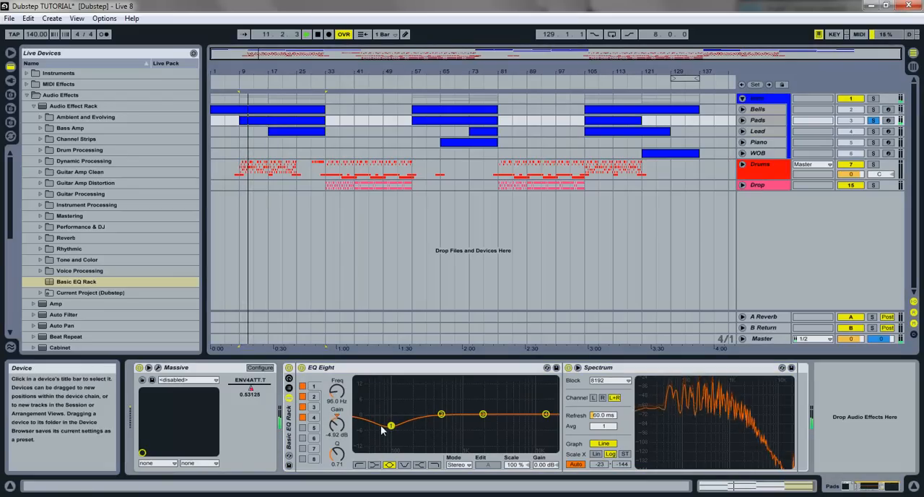
left_click_drag(338, 459, 338, 430)
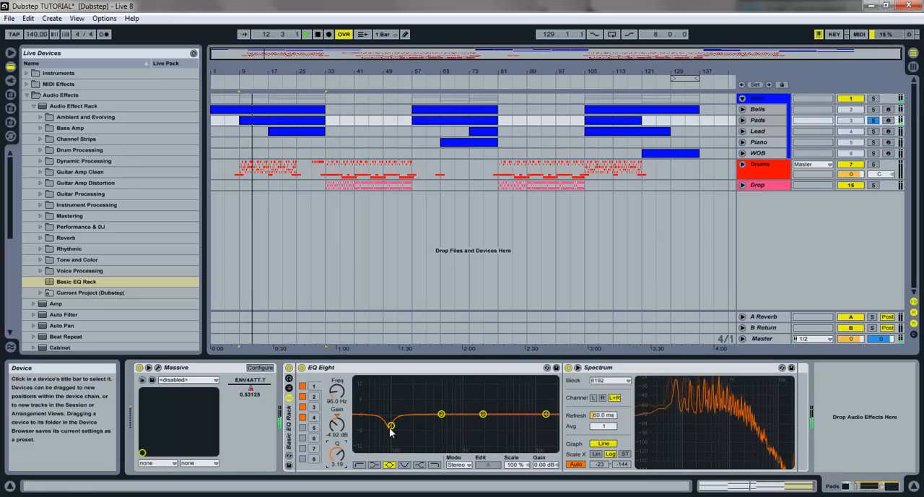
left_click(359, 464)
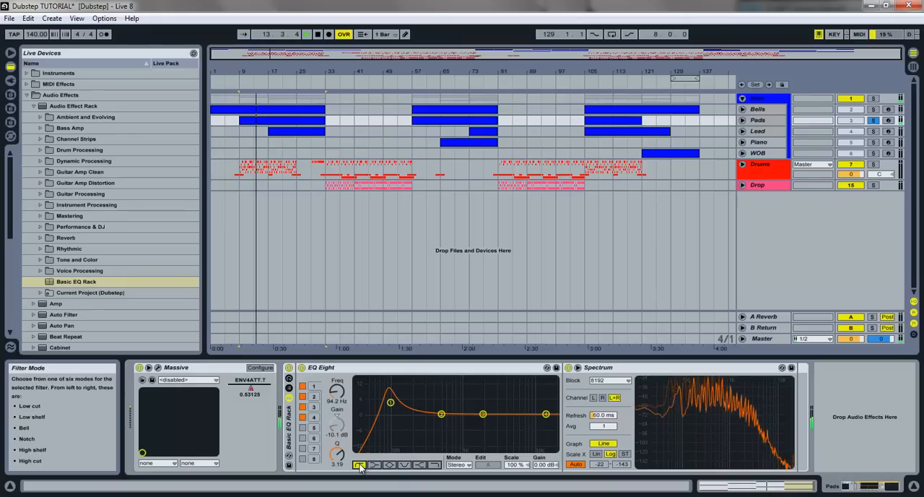
left_click_drag(390, 402, 397, 425)
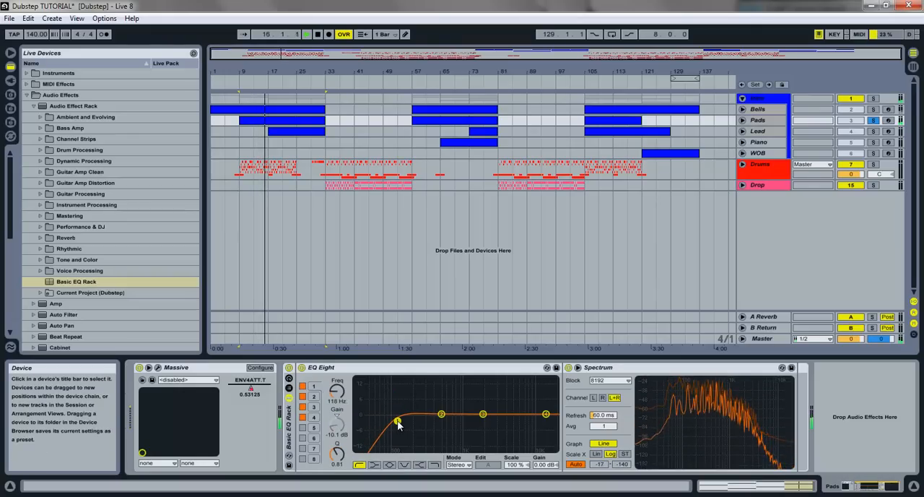
- Boost EQ Eight band 2 on Pads by about 2.95 dB at 254 Hz with a Q of 1.65
left_click_drag(441, 414, 424, 409)
left_click_drag(337, 454, 337, 435)
left_click_drag(423, 407, 422, 410)
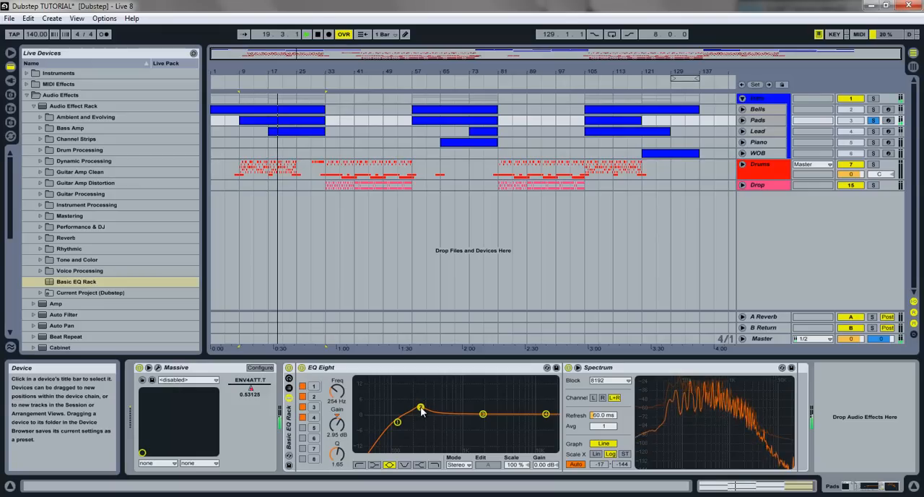
- Cut EQ Eight band 3 on Pads slightly below 1 kHz and turn band 4 into a high cut at 5.08 kHz
left_click_drag(483, 414, 452, 419)
left_click_drag(336, 456, 336, 453)
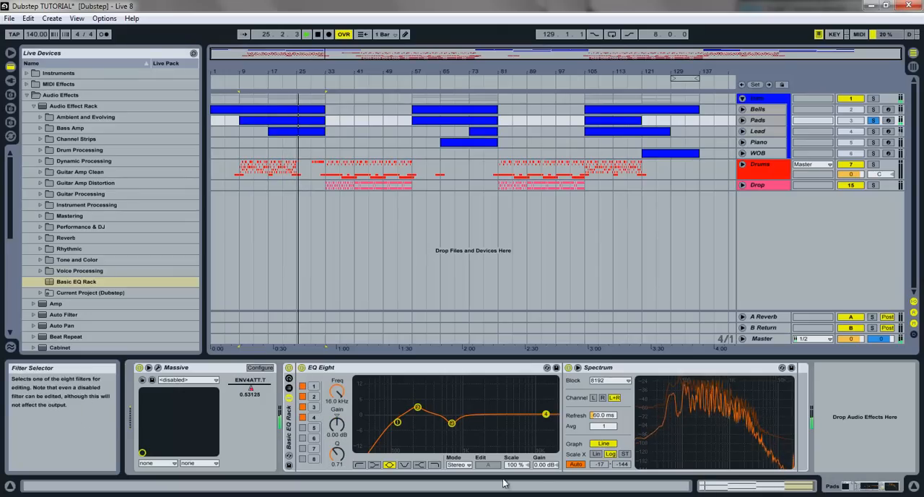
left_click(435, 466)
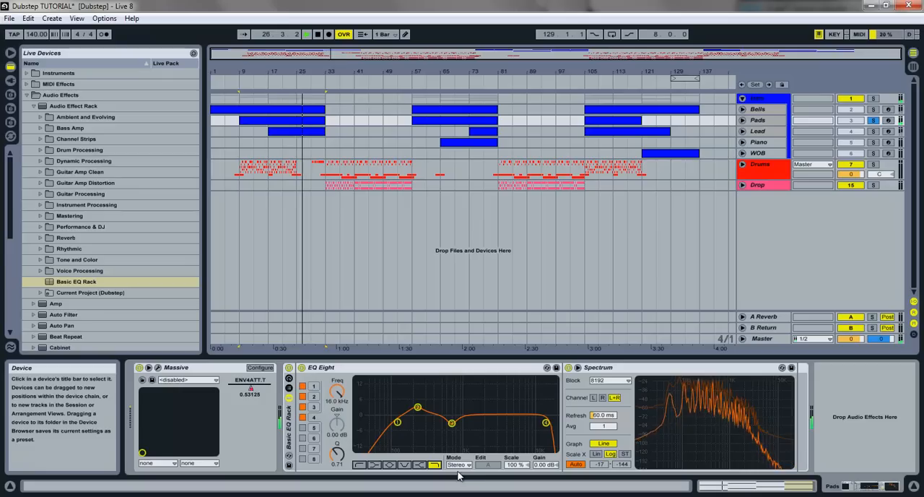
left_click_drag(337, 391, 339, 393)
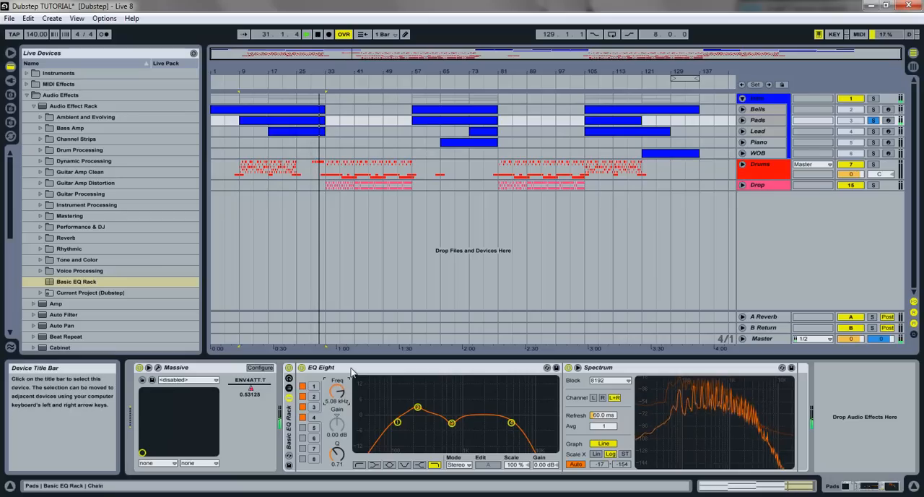
- Fine-tune the Pads low cut on band 1 to 116 Hz with a Q of 0.84
left_click_drag(398, 422, 402, 425)
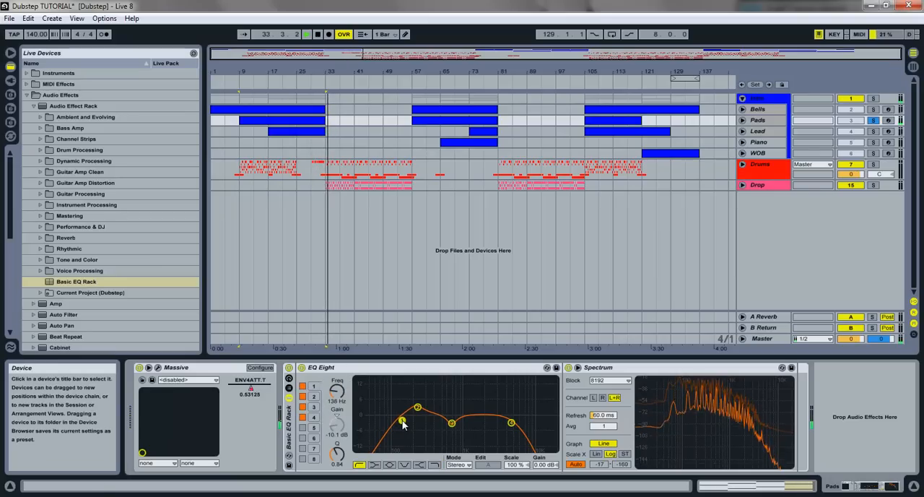
left_click_drag(402, 420, 397, 424)
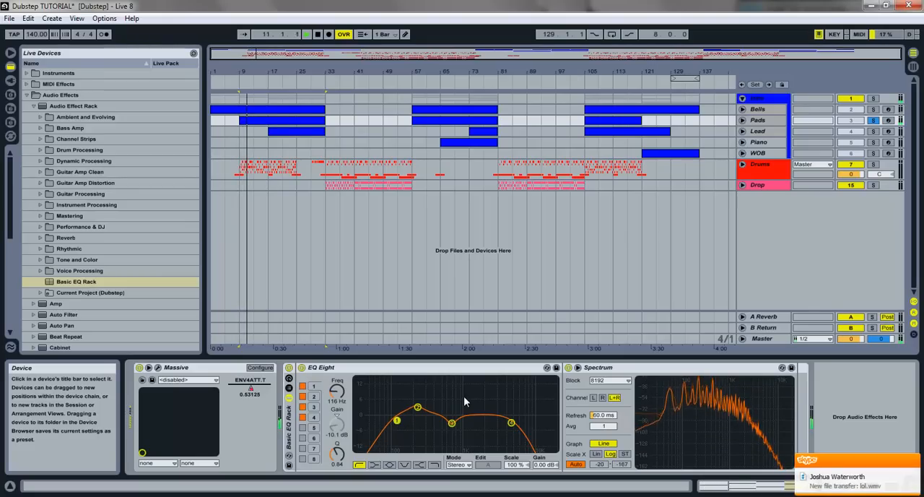
- Switch to the Skype conversation, accept the incoming file lol.wmv, and return to Ableton Live
left_click(303, 496)
left_click(368, 439)
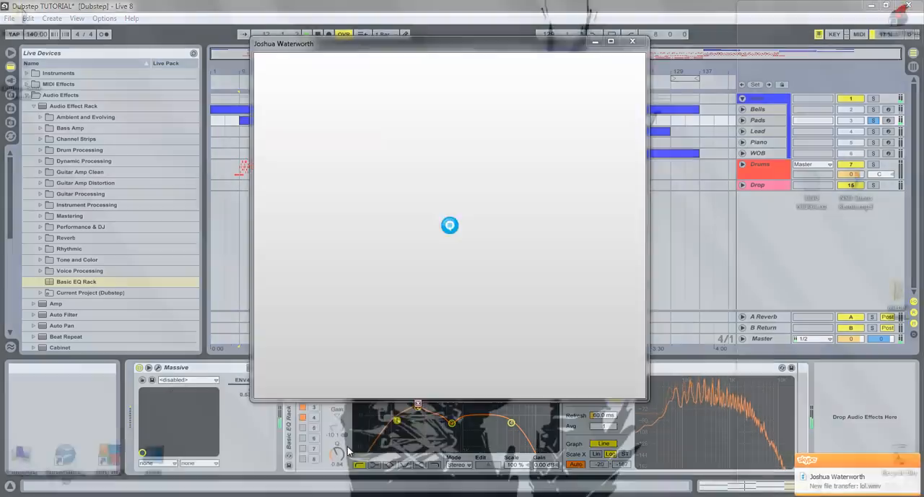
left_click(521, 326)
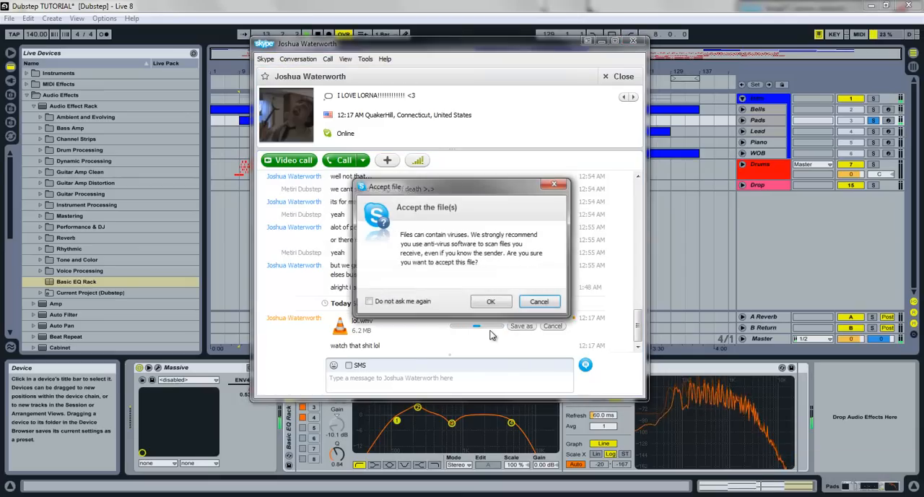
left_click(489, 301)
left_click(809, 258)
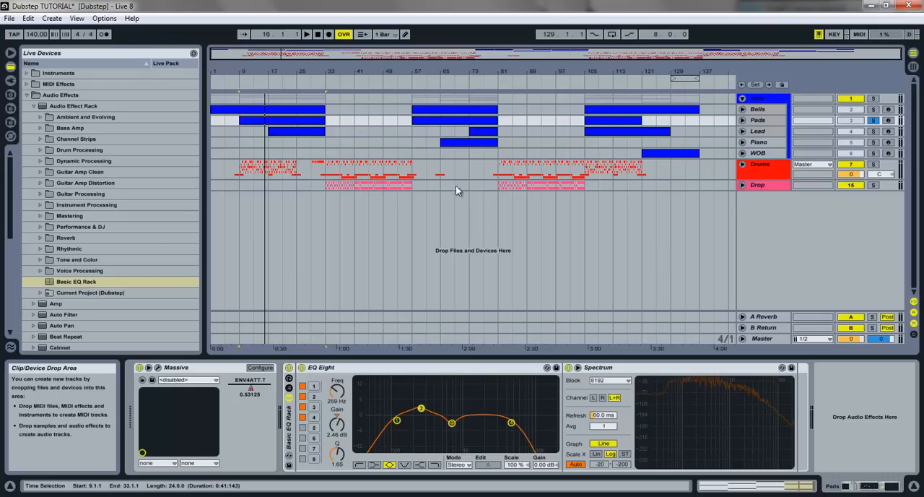
- Solo the Lead track, play it from its first clip, and add the Basic EQ Rack to it
left_click(296, 134)
left_click(872, 131)
key("space")
left_click_drag(80, 282, 390, 406)
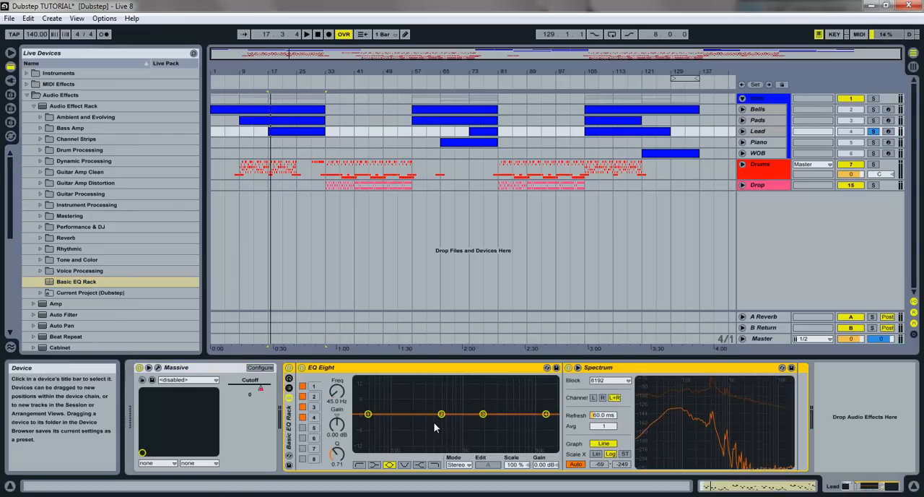
- Try a narrow boost around 300 Hz on Lead's EQ Eight band 2 and reset it with a fresh Basic EQ Rack
key("space")
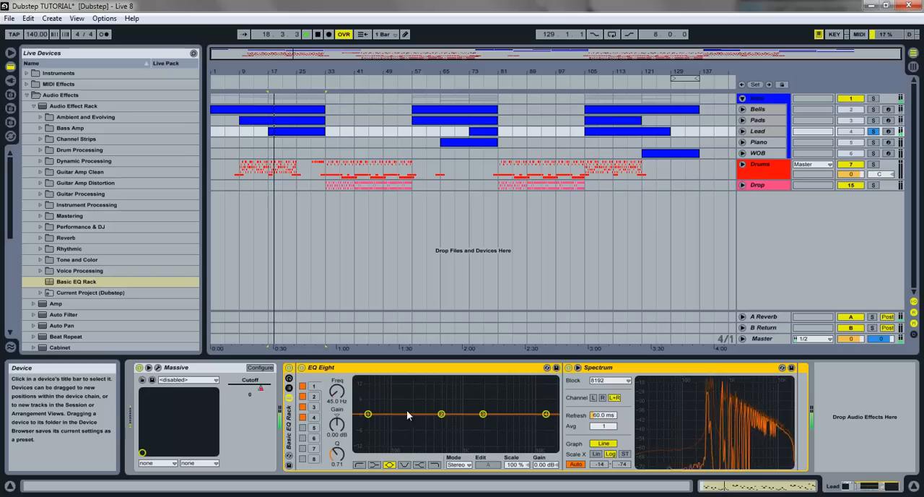
left_click_drag(441, 414, 444, 379)
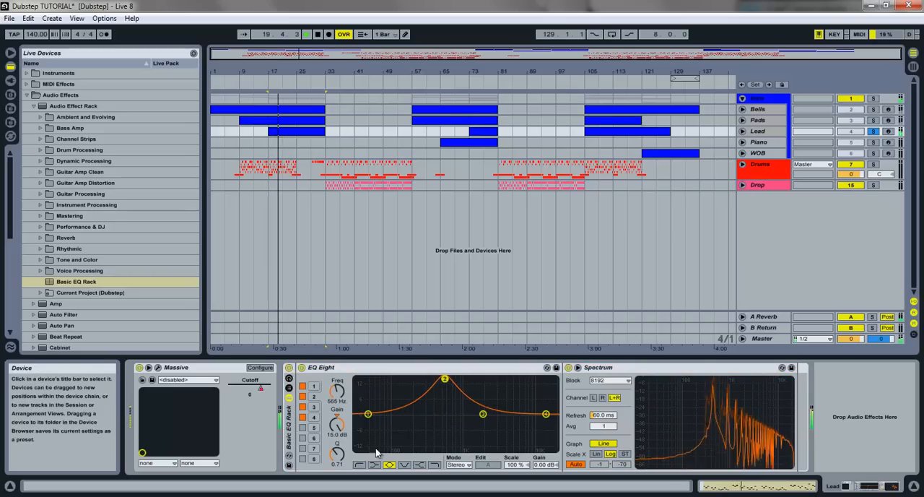
left_click_drag(337, 454, 334, 397)
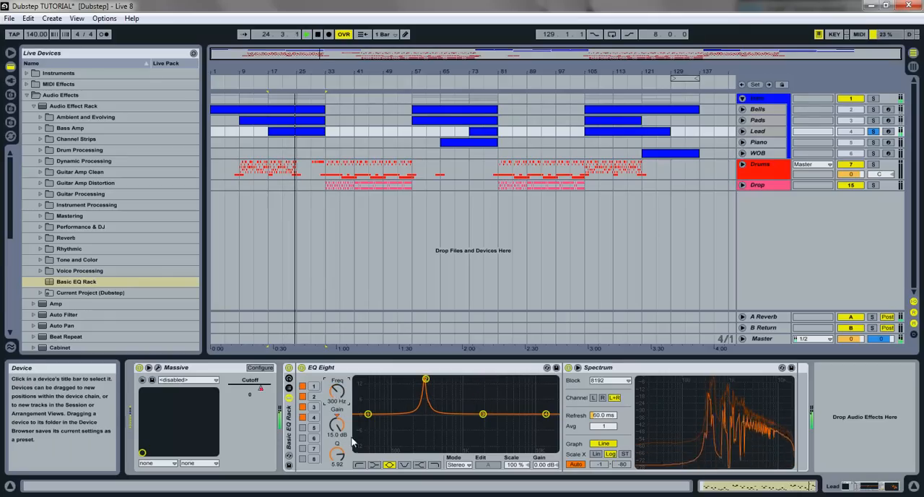
left_click_drag(335, 399, 335, 399)
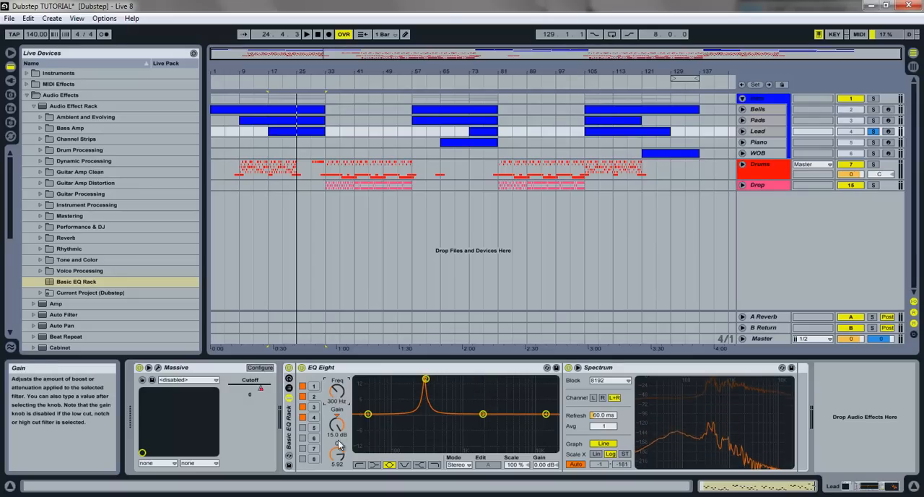
left_click_drag(338, 458, 338, 425)
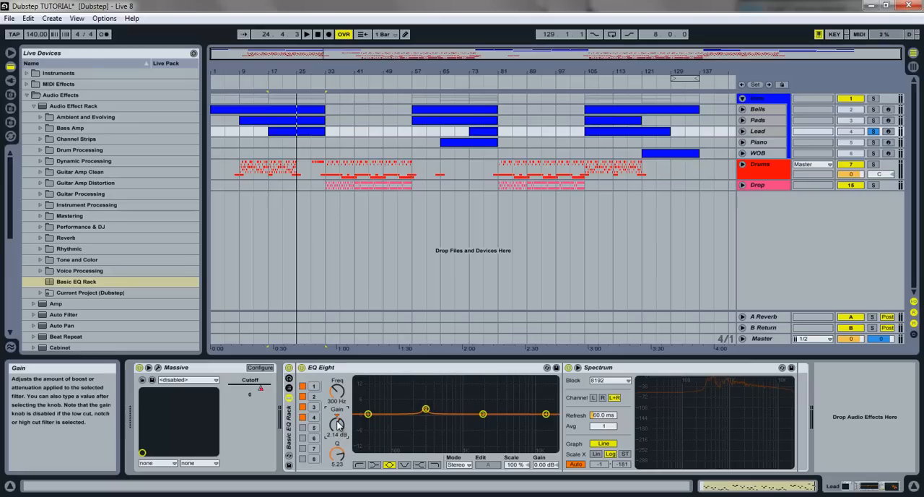
left_click_drag(87, 283, 312, 406)
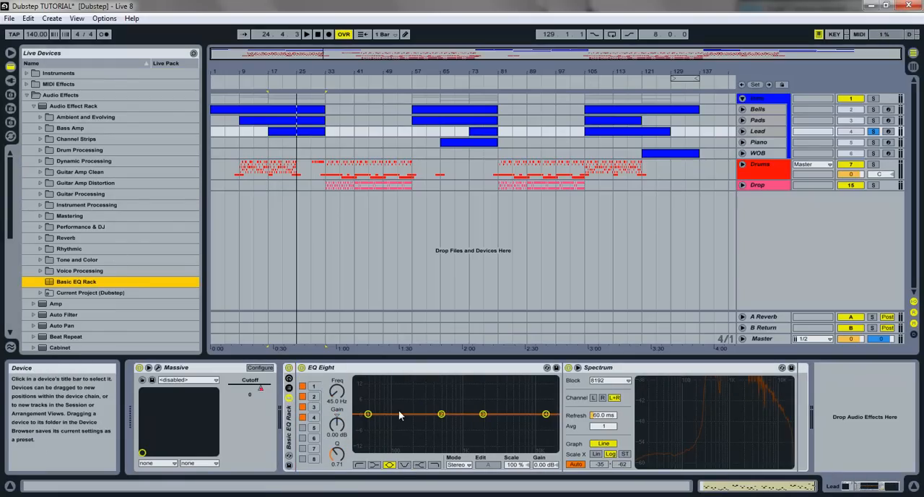
- Turn EQ Eight band 1 on Lead into a low cut and raise its frequency past 231 Hz to band 2's position
left_click(368, 414)
left_click(360, 464)
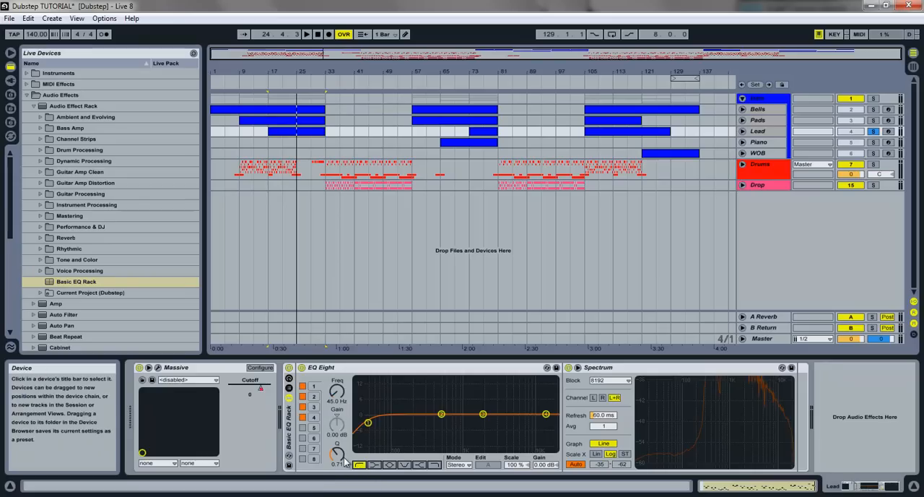
left_click_drag(335, 399, 334, 394)
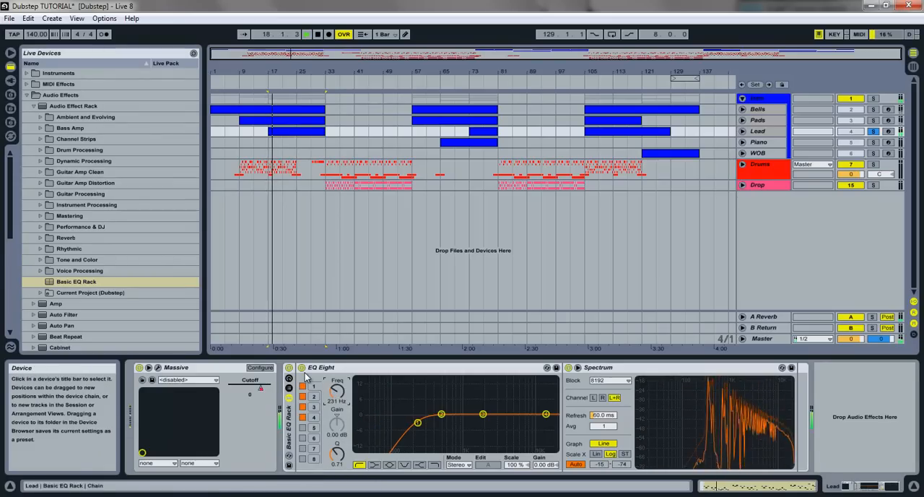
left_click_drag(337, 399, 338, 391)
- Boost EQ Eight band 3 on Lead by 2.70 dB at 1.47 kHz and switch off band 2
mouse_move(484, 416)
left_mouse_down()
mouse_move(476, 402)
mouse_move(472, 415)
left_mouse_up()
left_click(303, 396)
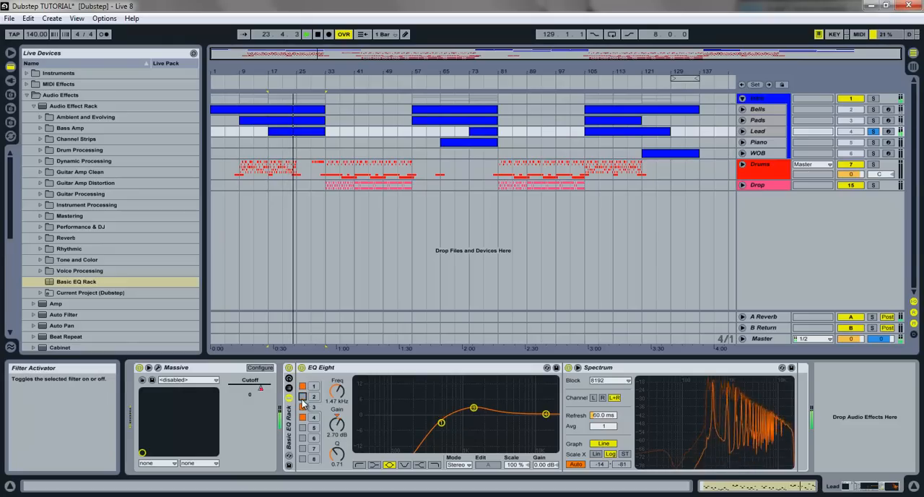
- Turn EQ Eight band 4 on Lead into a high cut at 16.0 kHz and stop playback
left_click(546, 415)
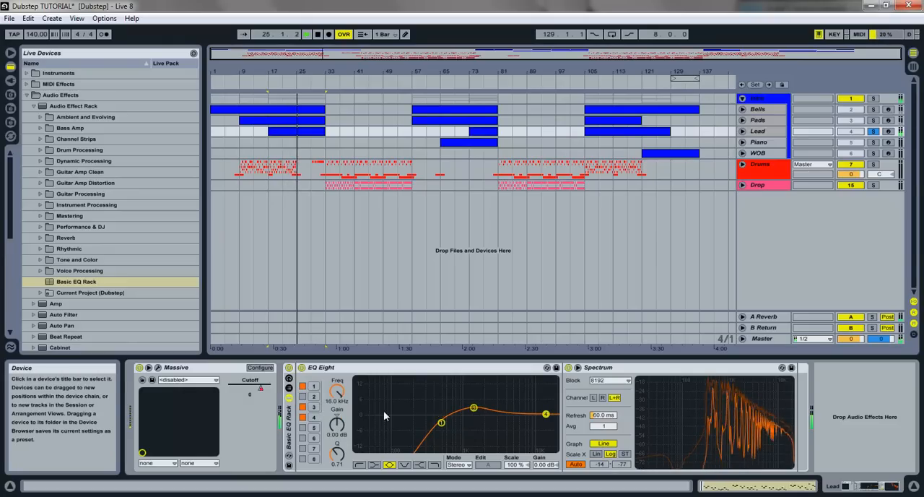
left_click(434, 464)
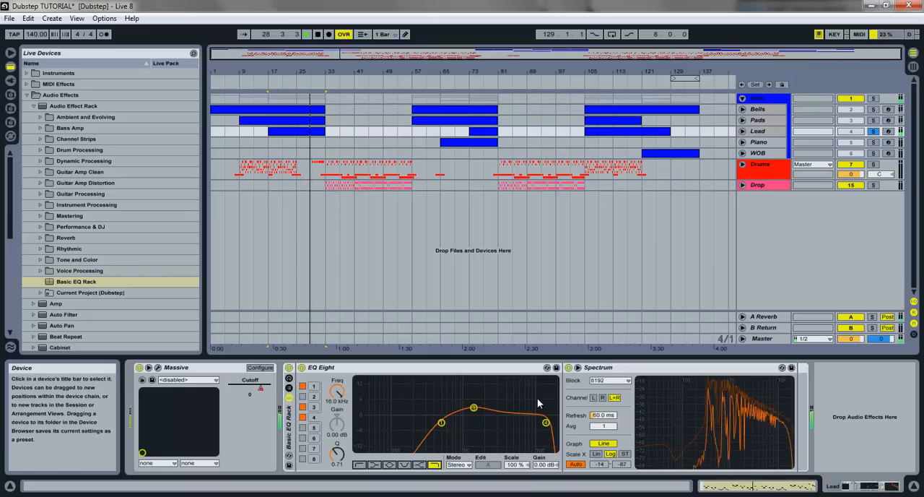
key("space")
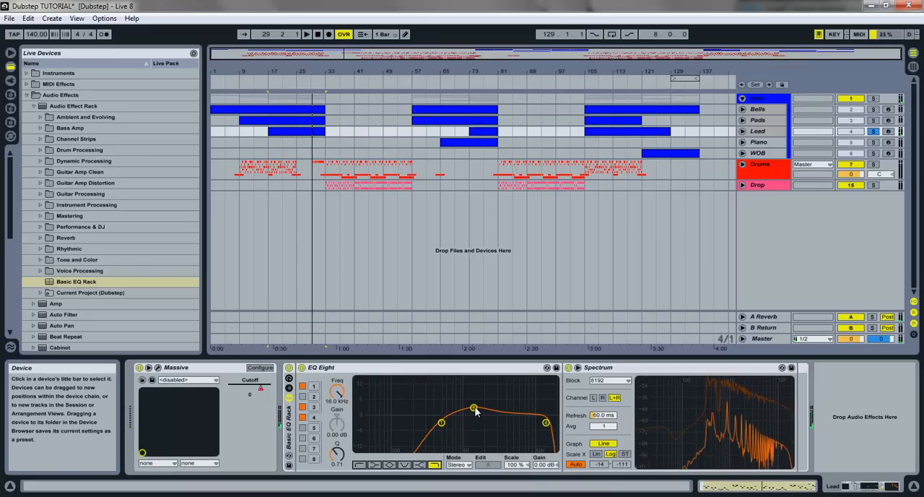
- Adjust the Q of Lead's band 3 boost while playing the track, settling on 0.72
left_click(474, 409)
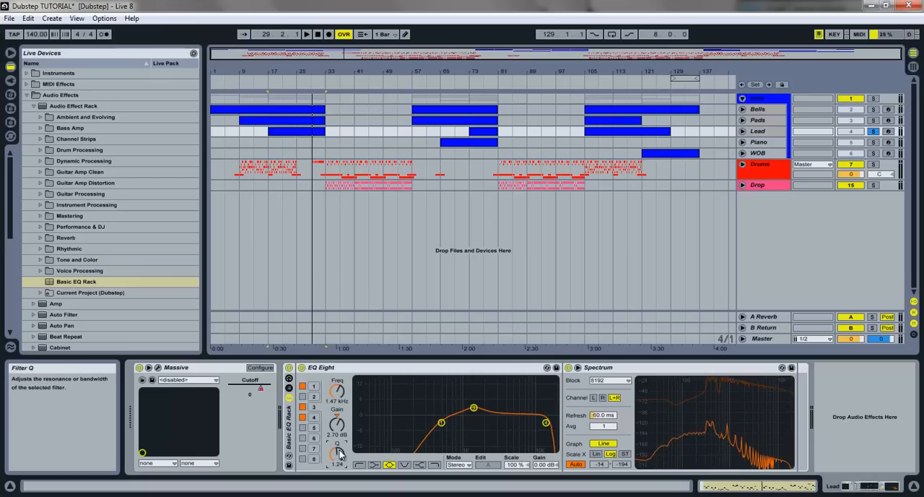
key("space")
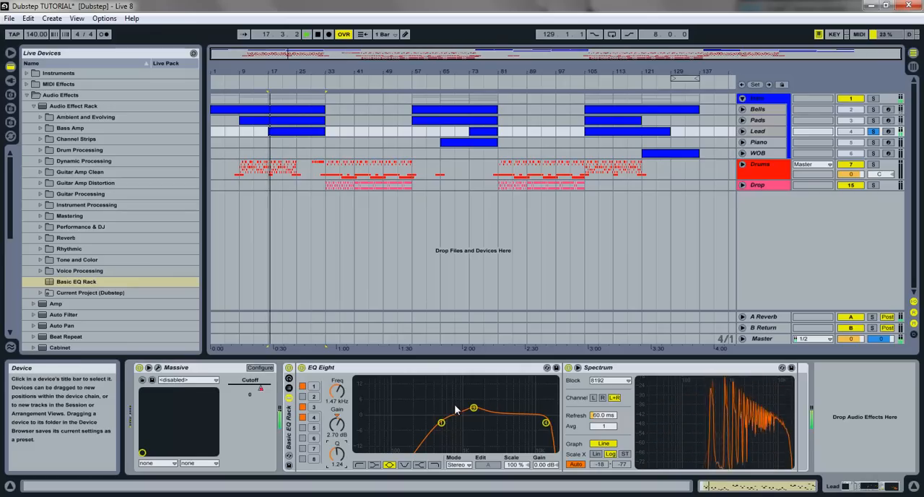
left_click_drag(338, 448, 339, 451)
key("space")
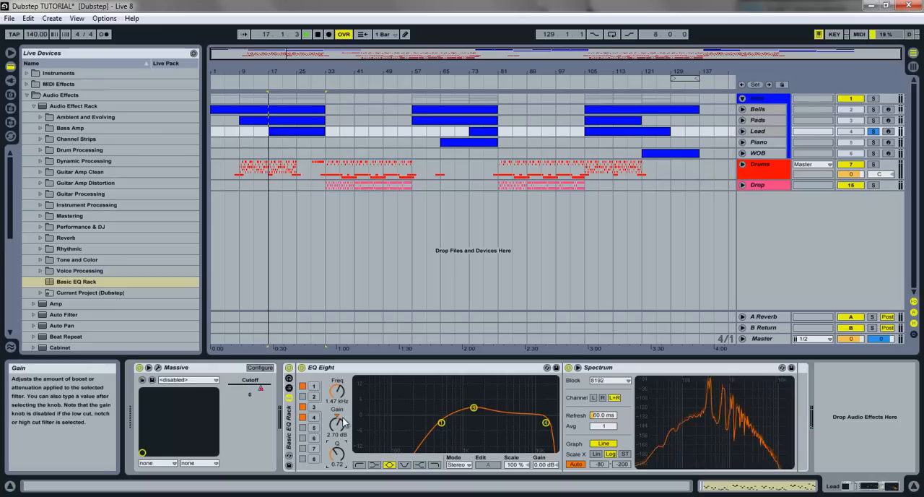
mouse_move(337, 495)
left_click(340, 466)
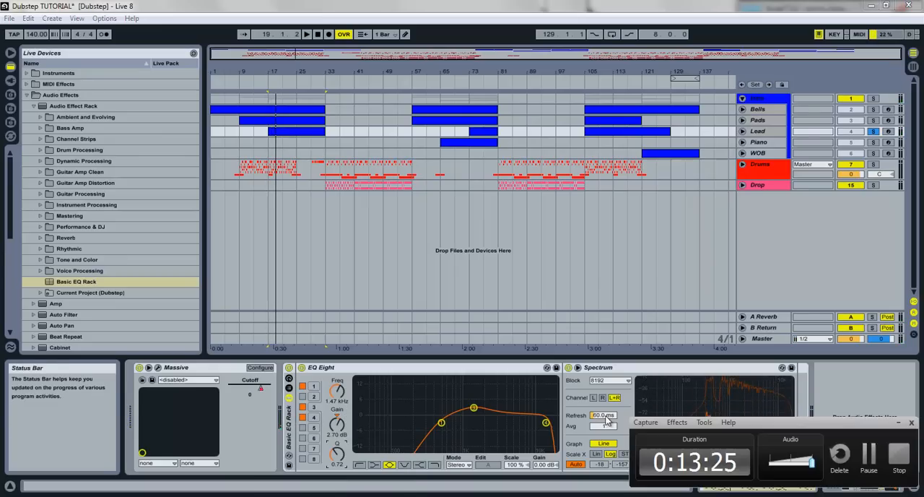
left_click(877, 459)
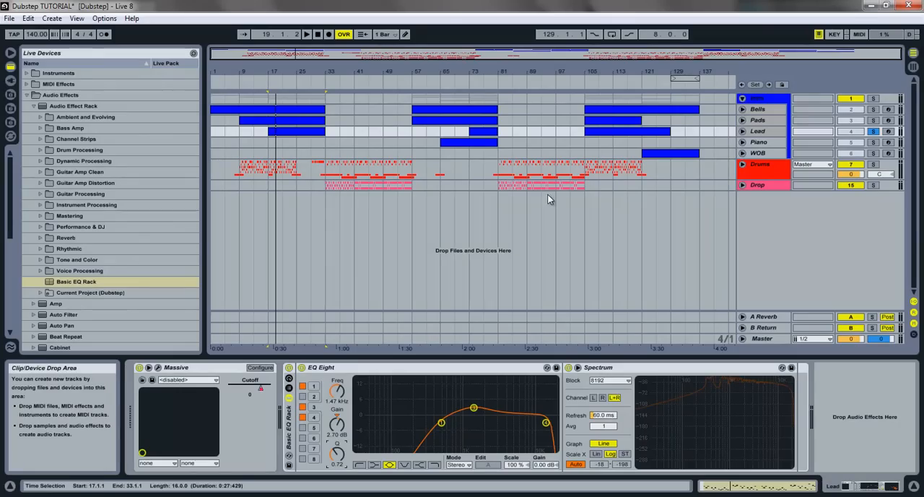
- Select the Piano track, play it from its clip, and add the Basic EQ Rack after PingPong
left_click(776, 133)
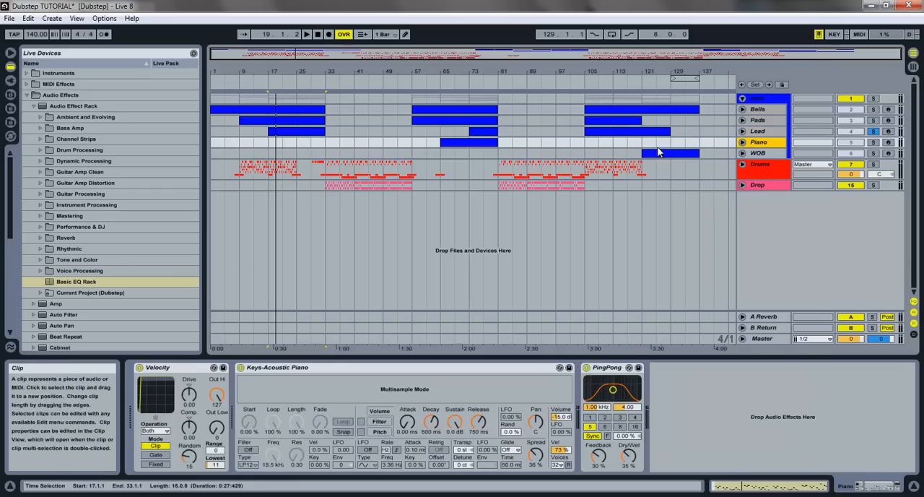
left_click(452, 143)
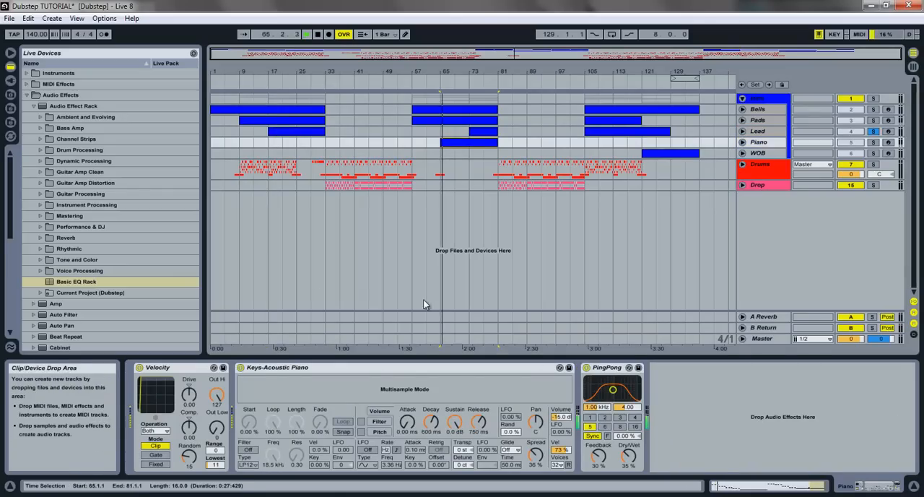
left_click(79, 283)
left_click_drag(81, 286, 829, 420)
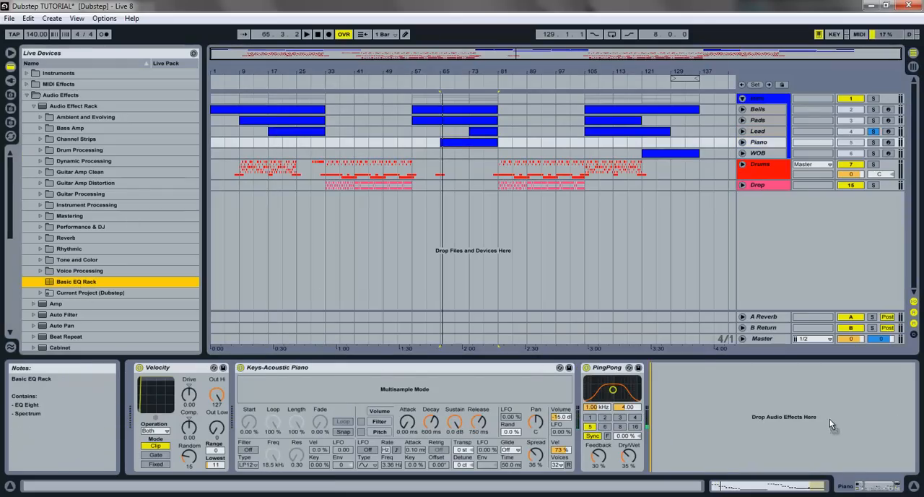
left_click_drag(809, 376, 810, 376)
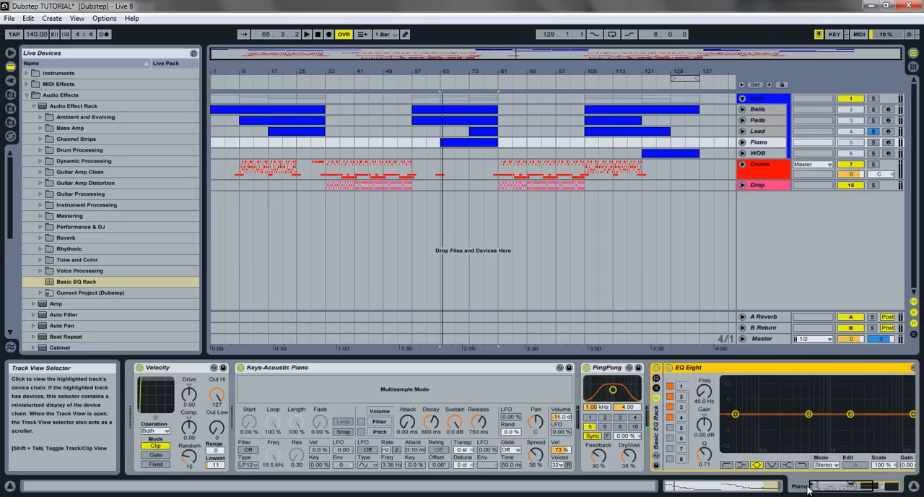
left_click_drag(827, 486, 879, 486)
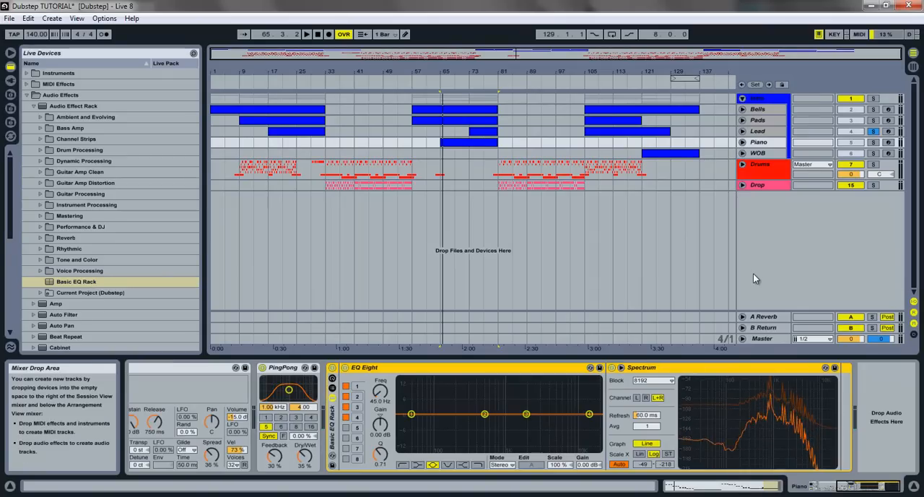
- Audition the Piano clip soloed, switch its solo off, and replay it with all tracks sounding
left_click(873, 142)
key("space")
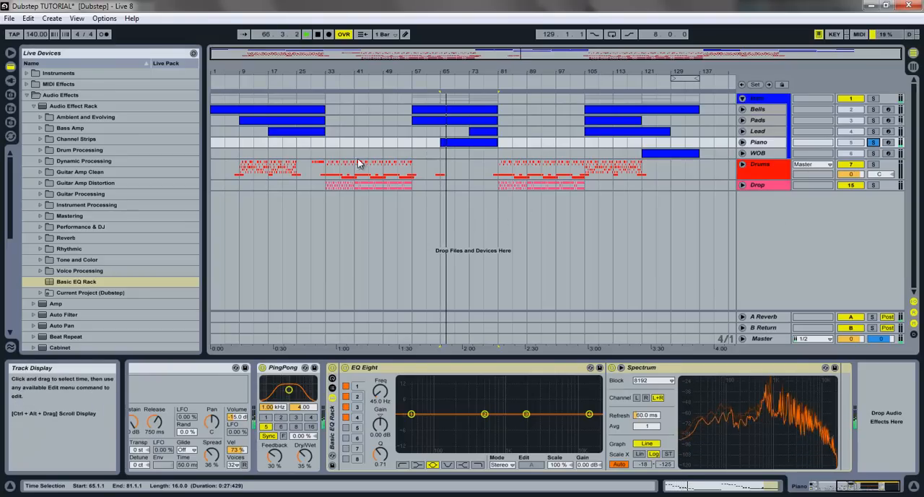
left_click(871, 142)
key("space")
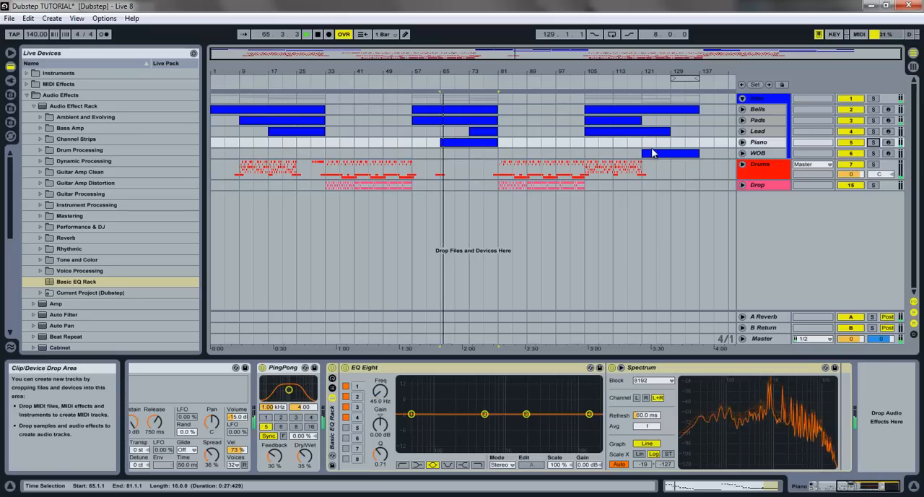
- Turn EQ Eight band 1 on Piano into a low cut at 534 Hz
left_click(751, 142)
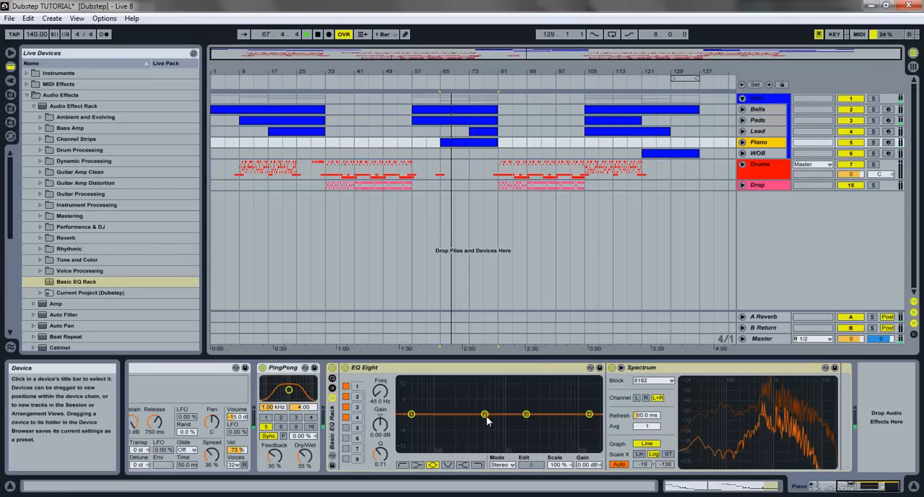
left_click(411, 415)
left_click(402, 464)
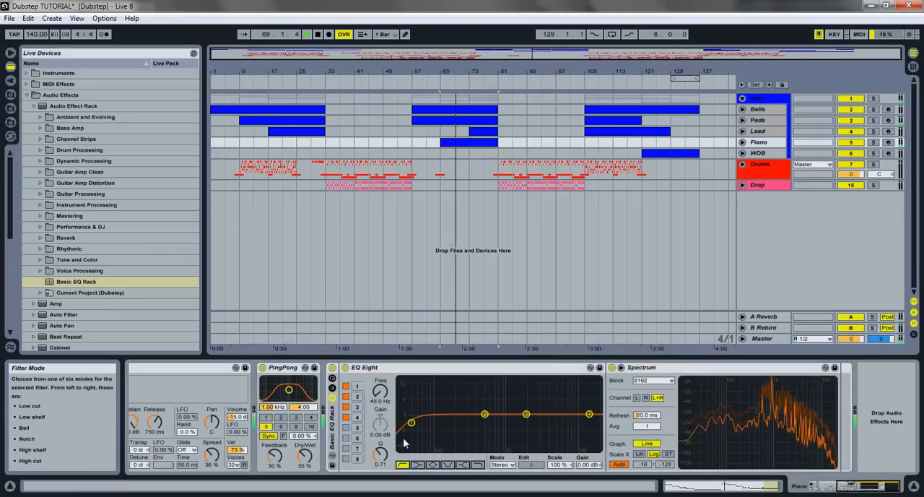
left_click_drag(376, 402, 376, 389)
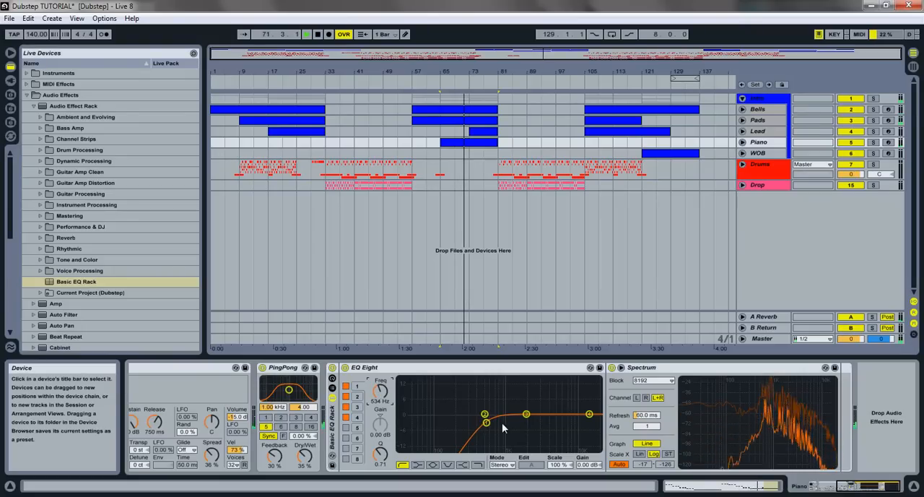
- Boost EQ Eight band 3 on Piano by 2.70 dB at about 3.5 kHz with a Q of 1.65
mouse_move(527, 414)
left_mouse_down()
mouse_move(541, 386)
mouse_move(545, 415)
left_mouse_up()
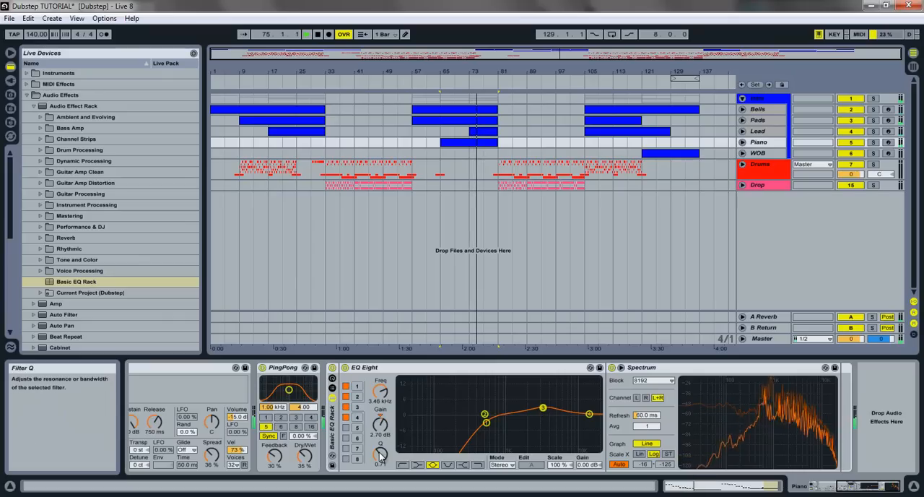
left_click_drag(381, 450, 380, 450)
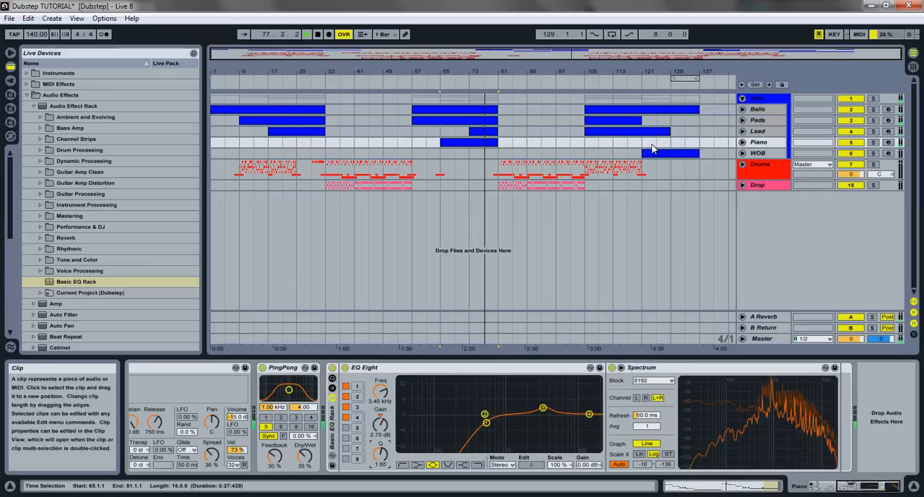
- Review the EQ Eight curves and spectra of the Lead, Pads and Bells tracks in turn
left_click(755, 131)
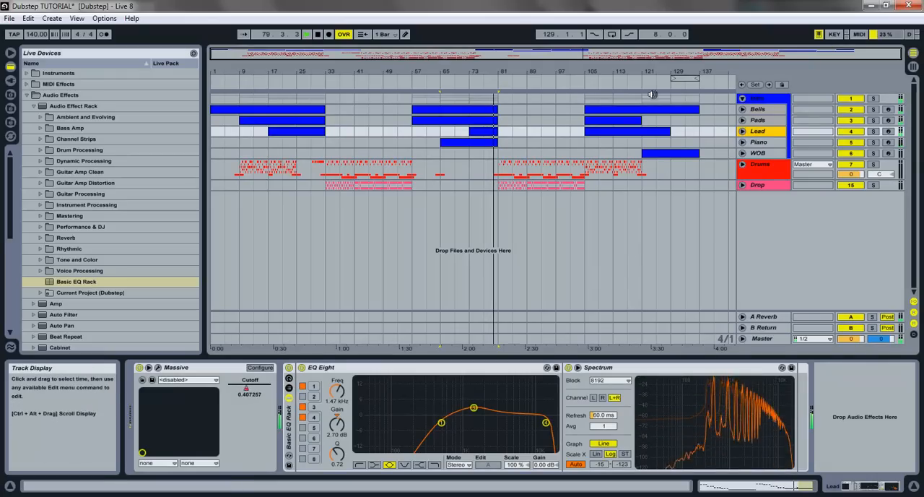
left_click(759, 119)
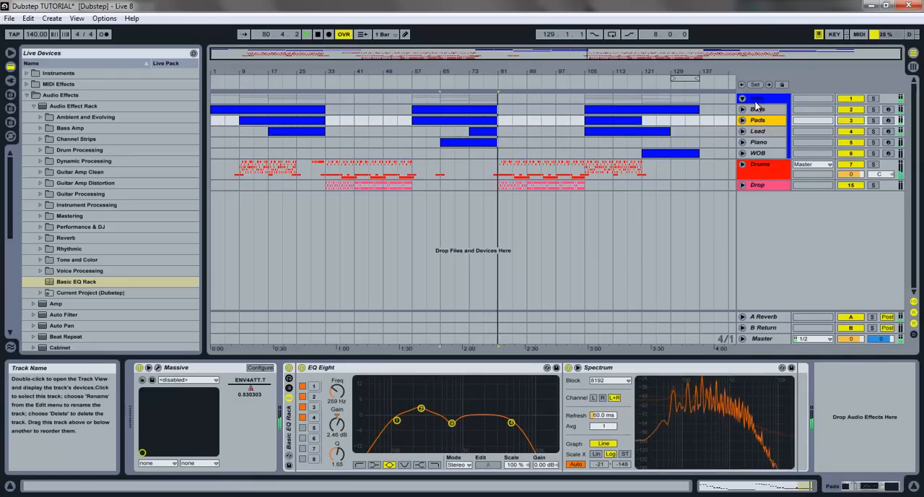
left_click(757, 109)
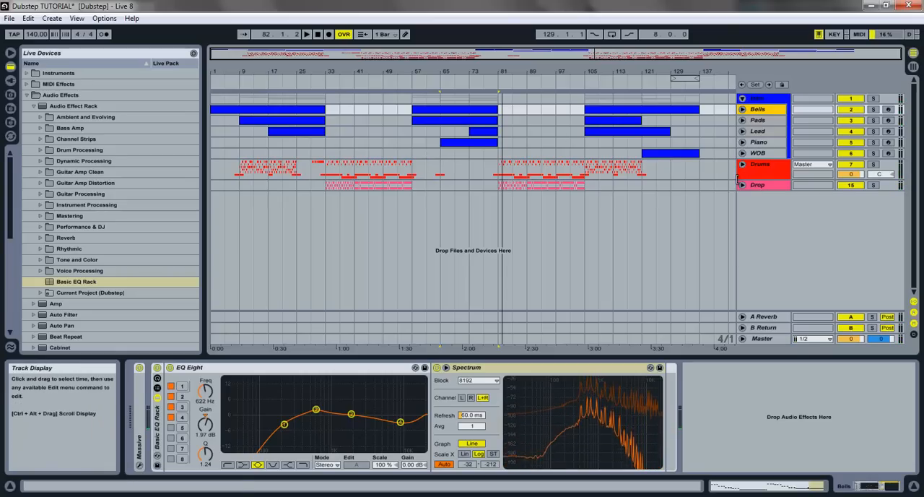
- Select the WOB track, play its clip briefly, and add the Basic EQ Rack after Massive
left_click(755, 156)
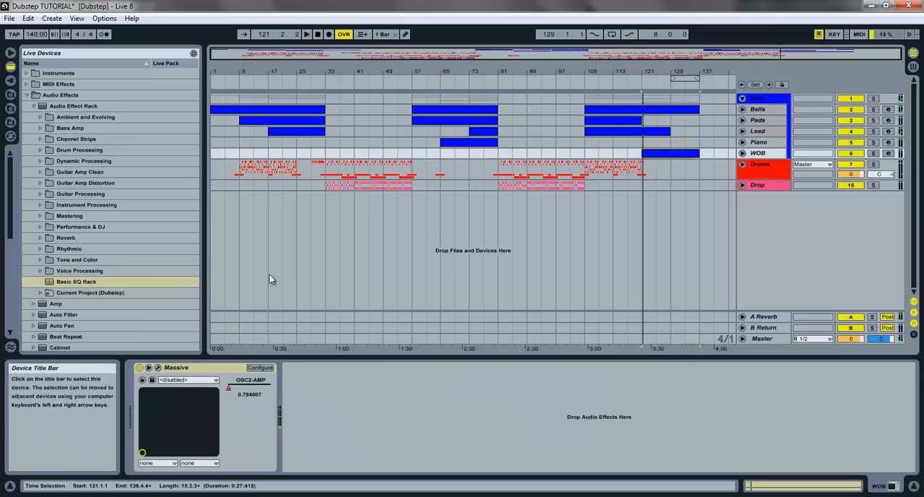
left_click(87, 281)
left_click_drag(305, 452, 305, 451)
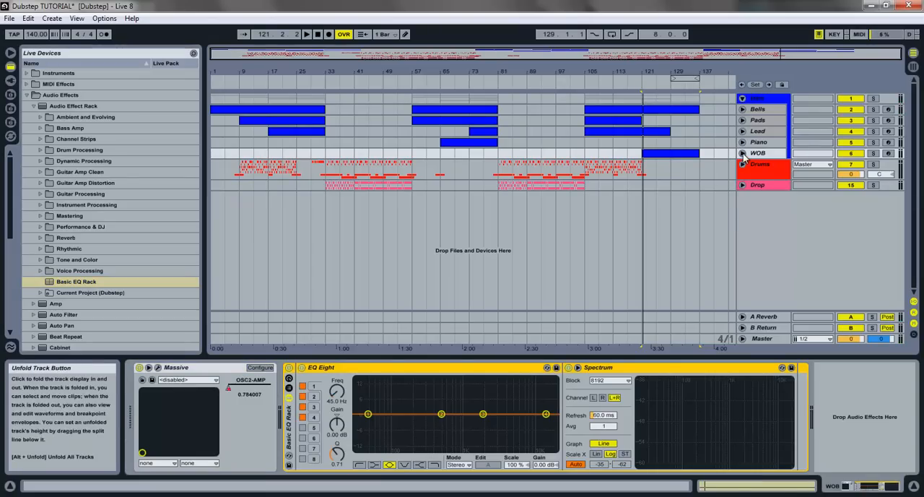
- During playback, boost EQ Eight band 1 on WOB by 2.46 dB at 77.8 Hz with Q 1.58 and pull band 2 slightly down
key("space")
left_click_drag(368, 414, 376, 410)
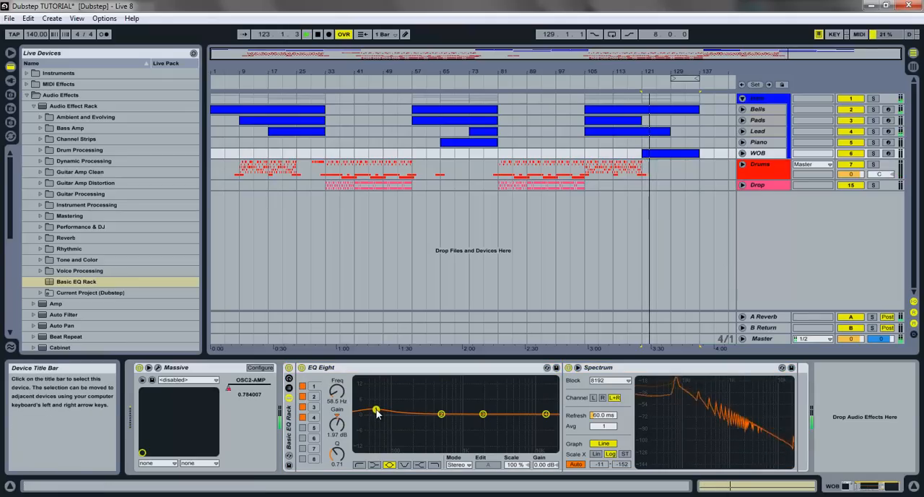
left_click_drag(337, 453, 337, 435)
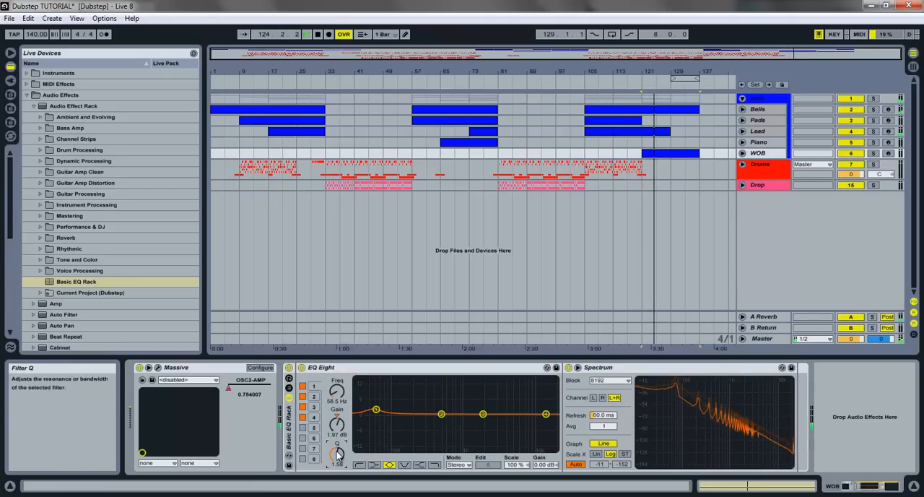
left_click_drag(376, 408, 385, 411)
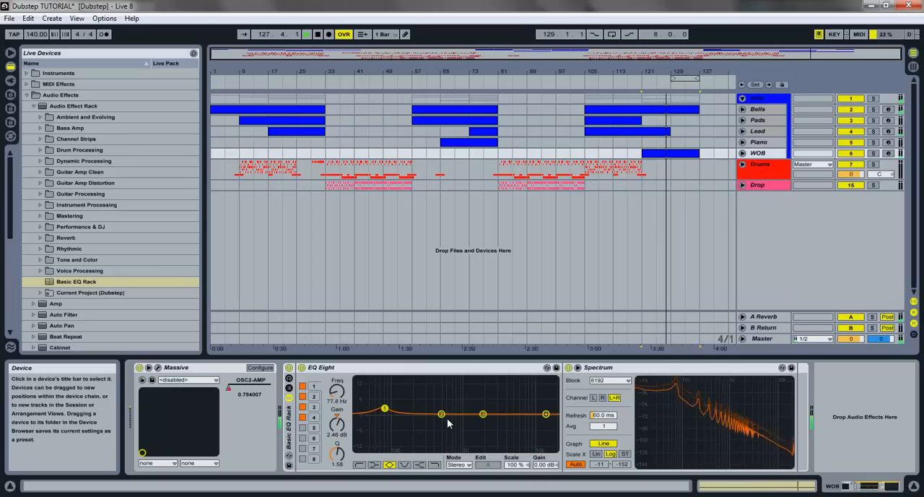
left_click_drag(442, 414, 455, 419)
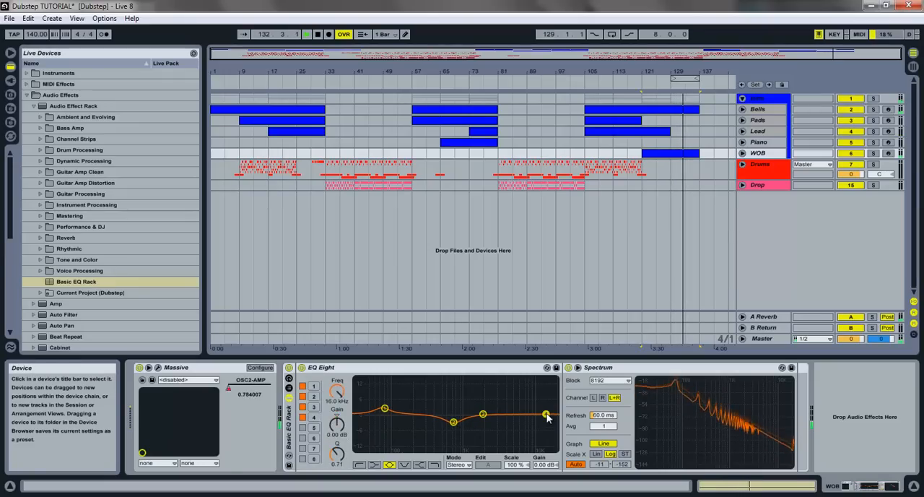
- Turn EQ Eight band 4 on WOB into a high cut at 16.0 kHz
left_click(434, 465)
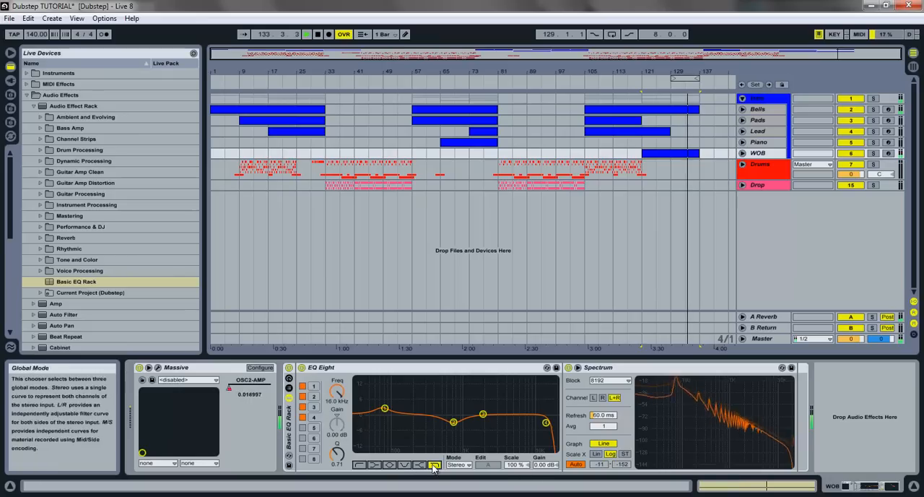
left_click_drag(337, 391, 338, 396)
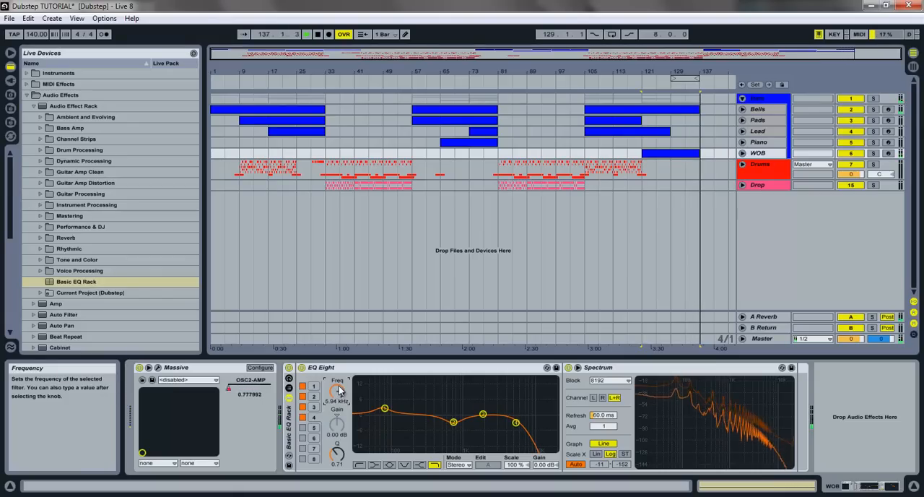
left_click_drag(338, 395, 339, 390)
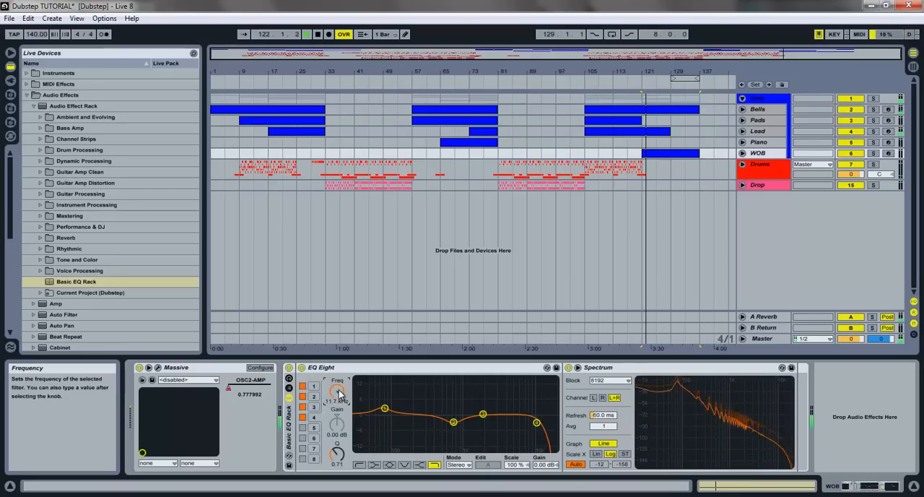
type("1600")
key("Return")
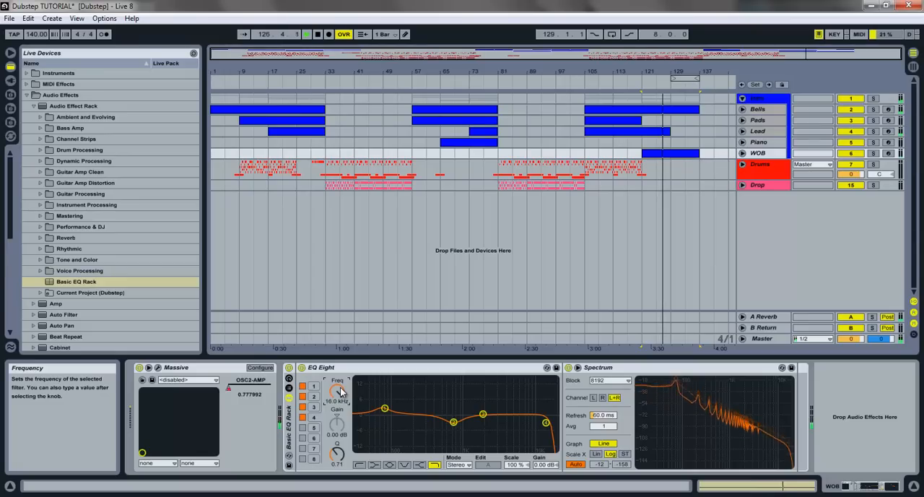
- Raise the gain of EQ Eight band 1 on WOB to 3.10 dB and switch band 3 off
left_click(385, 409)
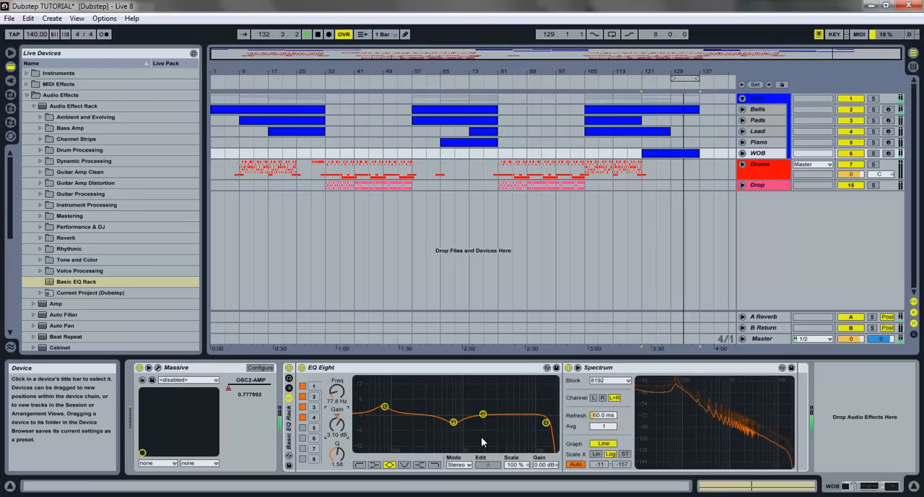
mouse_move(482, 414)
left_mouse_down()
mouse_move(526, 412)
mouse_move(494, 416)
left_mouse_up()
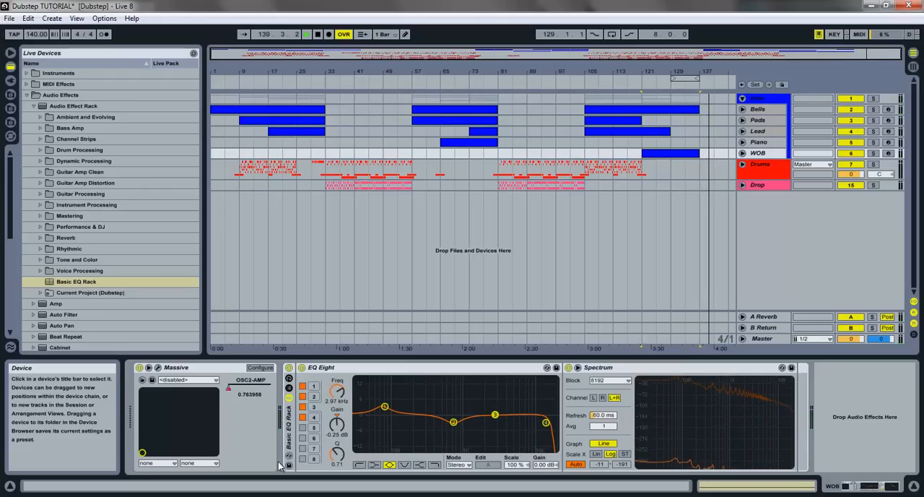
left_click(302, 407)
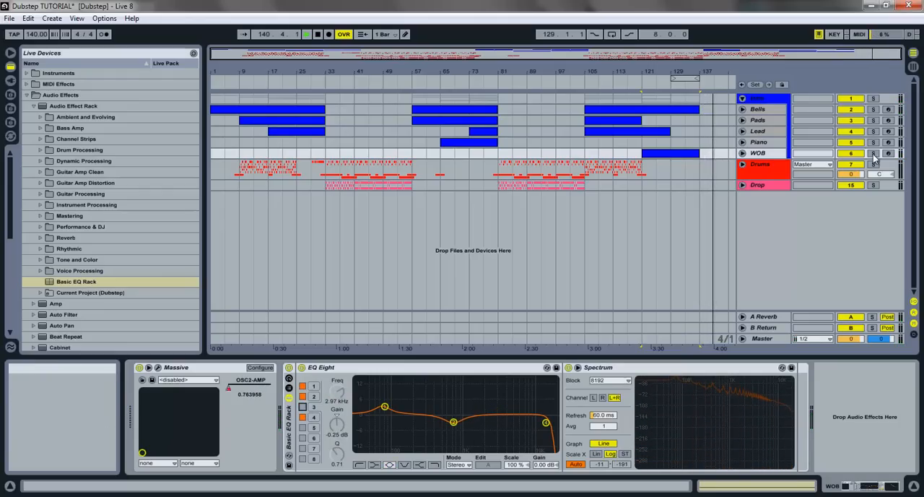
- Fold the Intro group, unfold the Drums group, and add the Basic EQ Rack to the HH L track
left_click(741, 98)
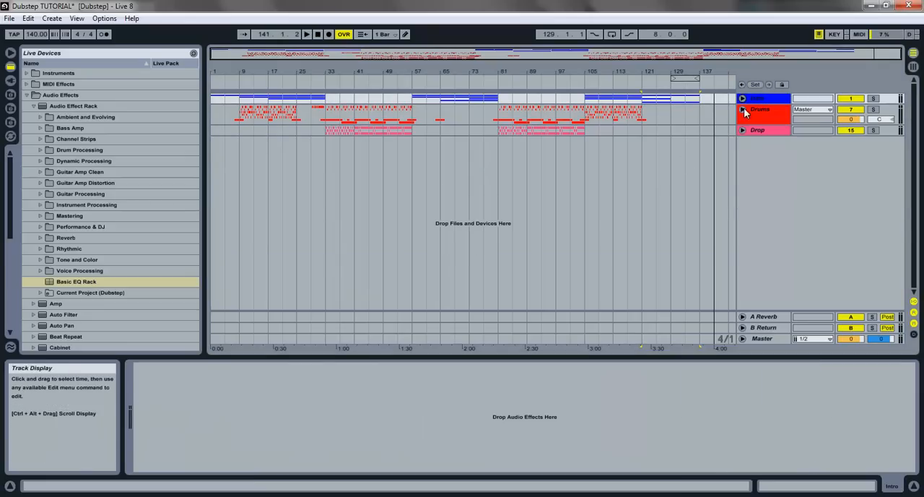
left_click(743, 109)
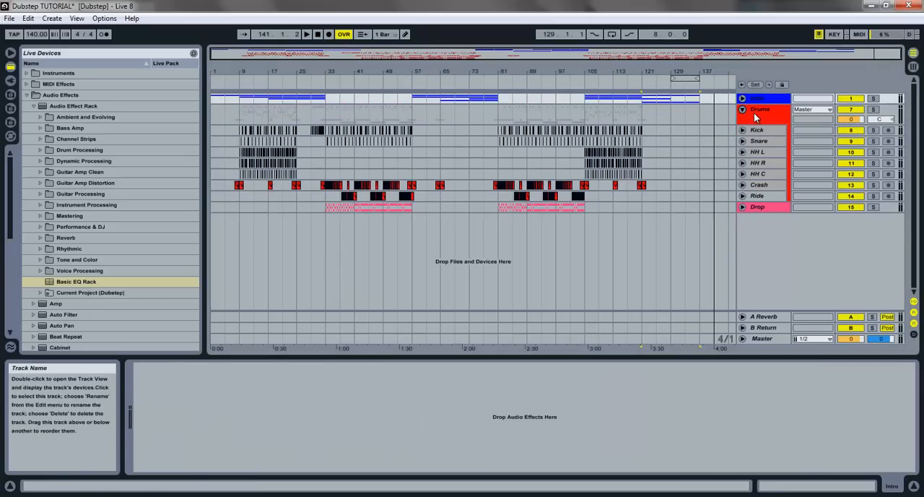
left_click(757, 151)
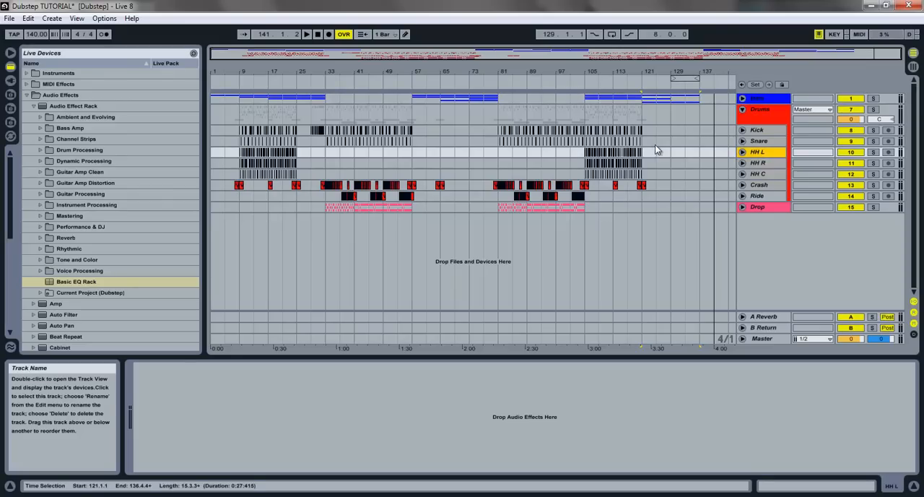
left_click_drag(112, 281, 402, 430)
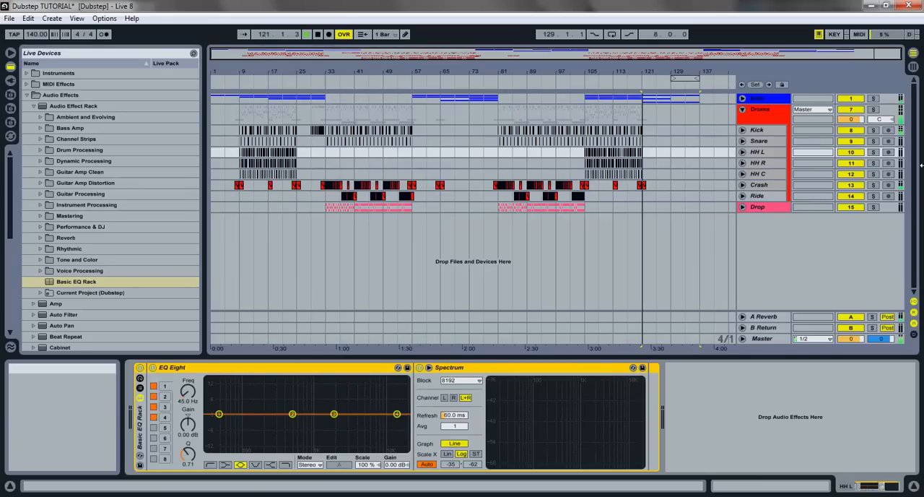
- Solo the HH L track and play it from bar 105
key("space")
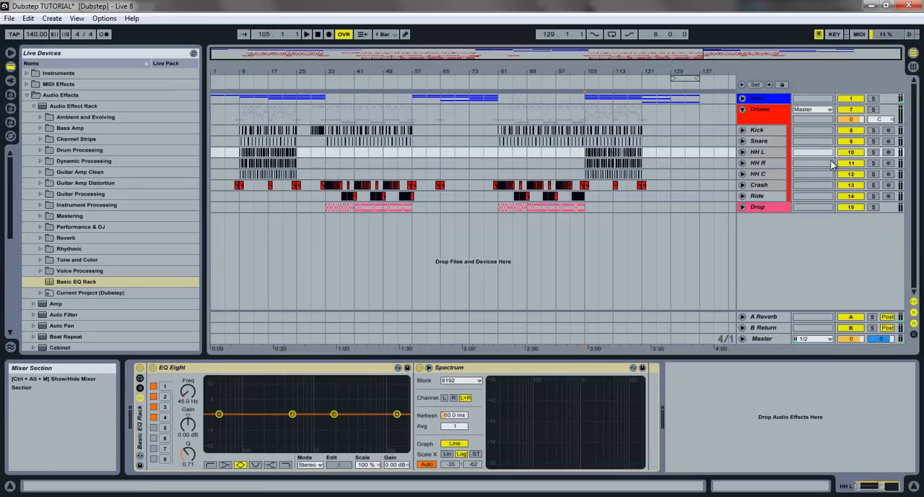
left_click(872, 152)
key("space")
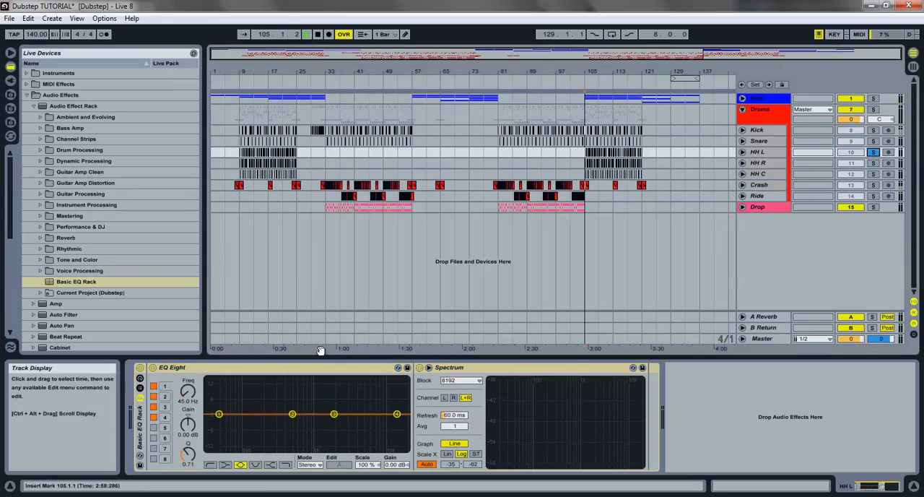
- On HH L, make EQ Eight band 2 a low cut at 500 Hz and boost band 4 by 2.95 dB at 11.3 kHz
left_click(293, 414)
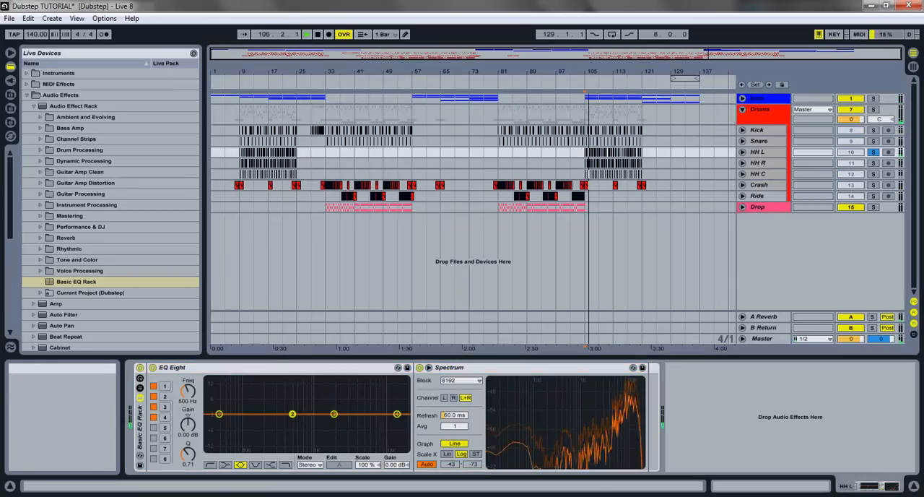
left_click(210, 464)
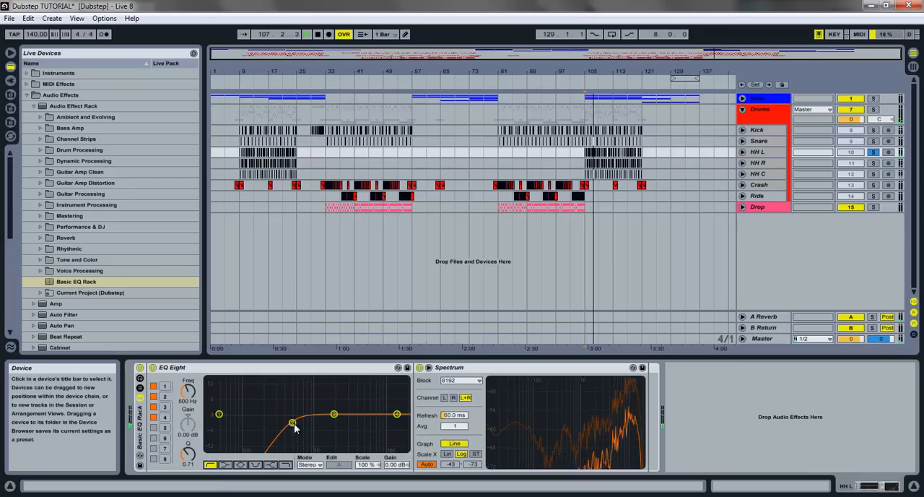
left_click(396, 415)
left_click_drag(397, 416, 387, 409)
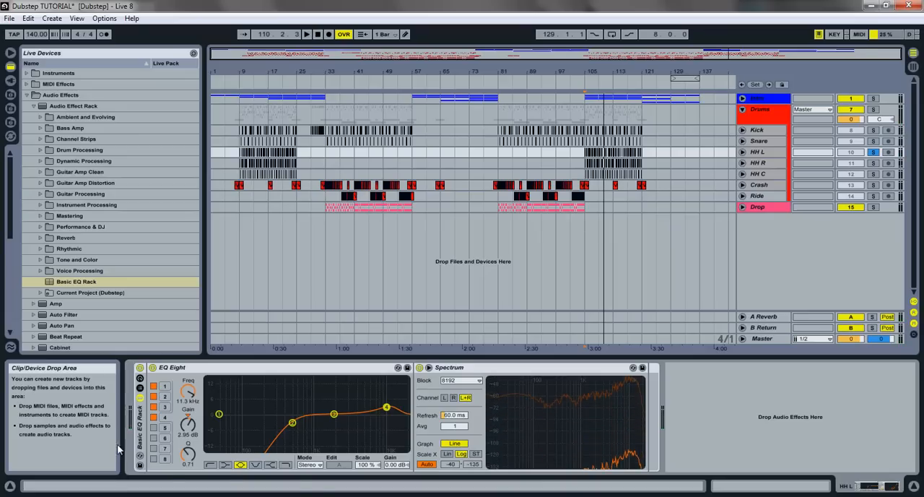
- Add the Basic EQ Rack to the HH R track and solo that track
left_click_drag(76, 281, 661, 221)
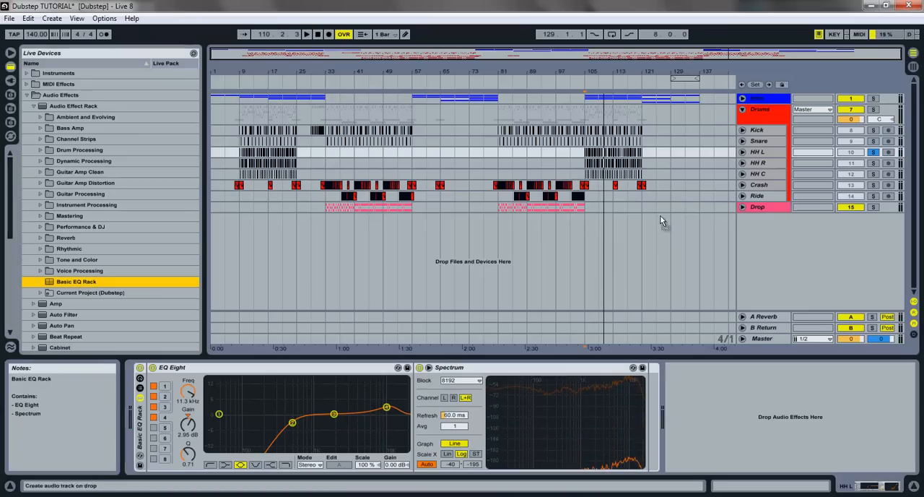
left_click(760, 165)
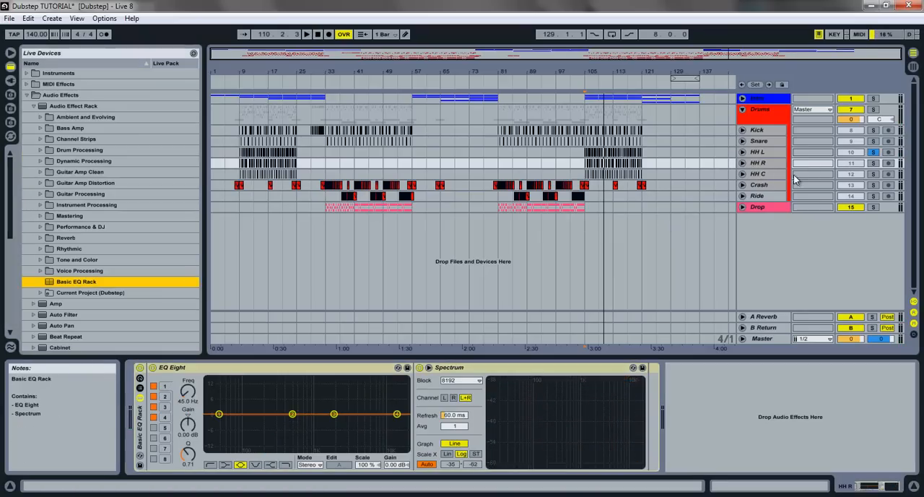
left_click(873, 164)
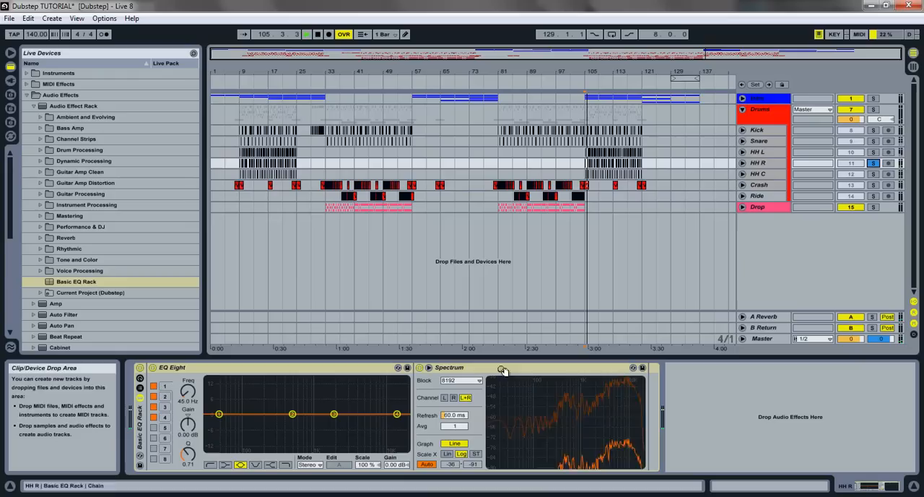
- On HH R, turn EQ Eight band 1 into a low cut and boost band 4 by 2.70 dB at 10.3 kHz
left_click(209, 464)
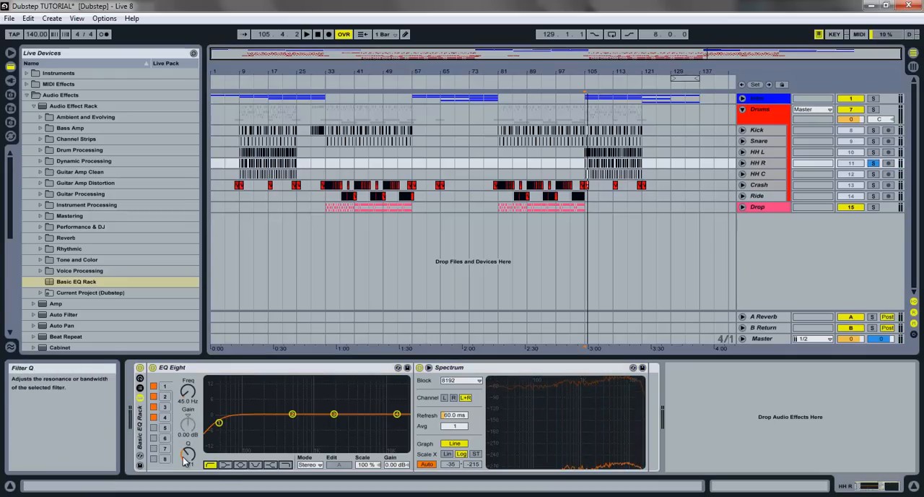
left_click_drag(186, 396, 186, 382)
key("space")
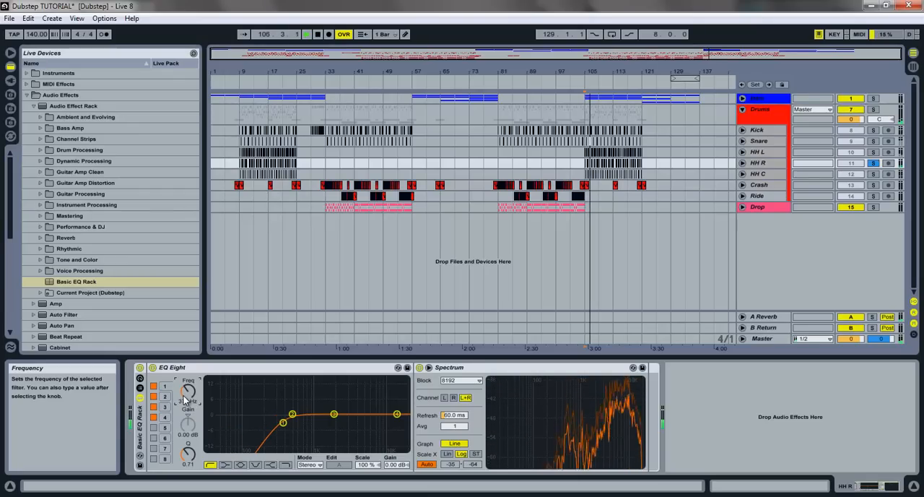
left_click_drag(396, 414, 385, 409)
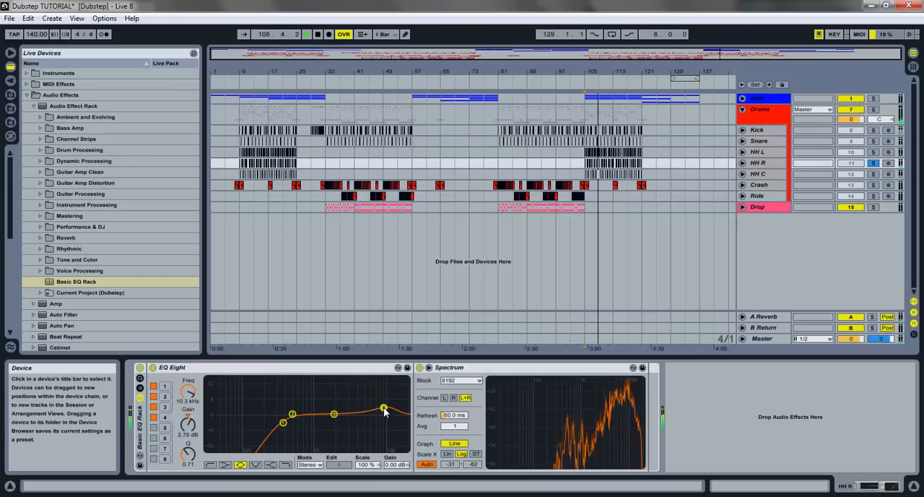
- Raise the band 1 low-cut frequency on HH R to about 500 Hz while listening to the track
left_click(284, 428)
left_click_drag(186, 398, 186, 393)
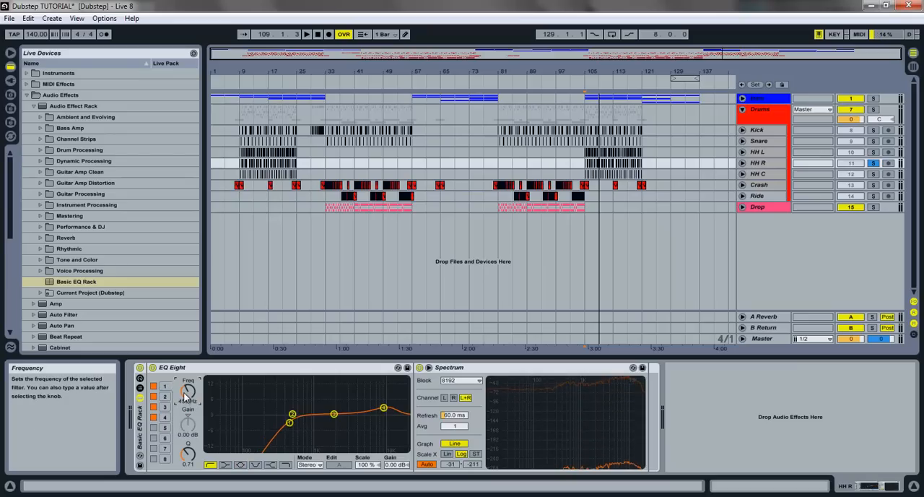
key("space")
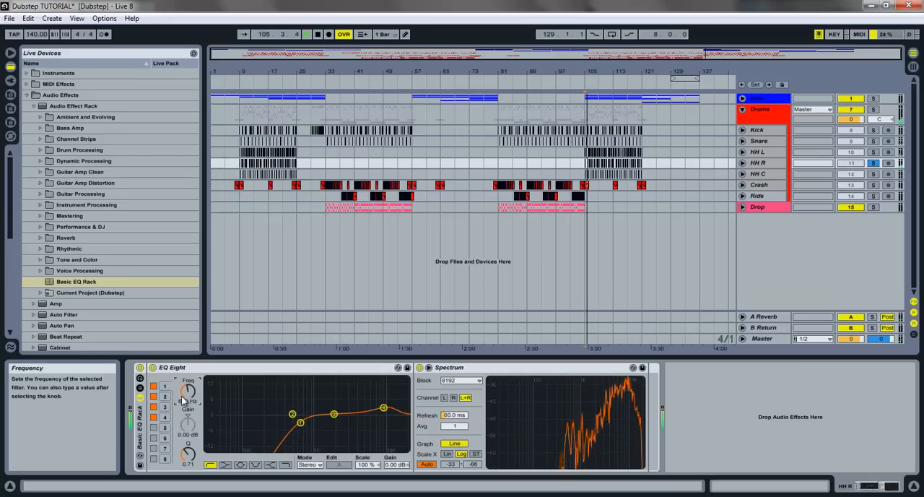
left_click_drag(184, 397, 184, 400)
- Switch off EQ Eight band 2 on HH R and cut band 3 by 0.74 dB at 1.92 kHz
left_click(153, 397)
left_click_drag(334, 413, 334, 419)
key("space")
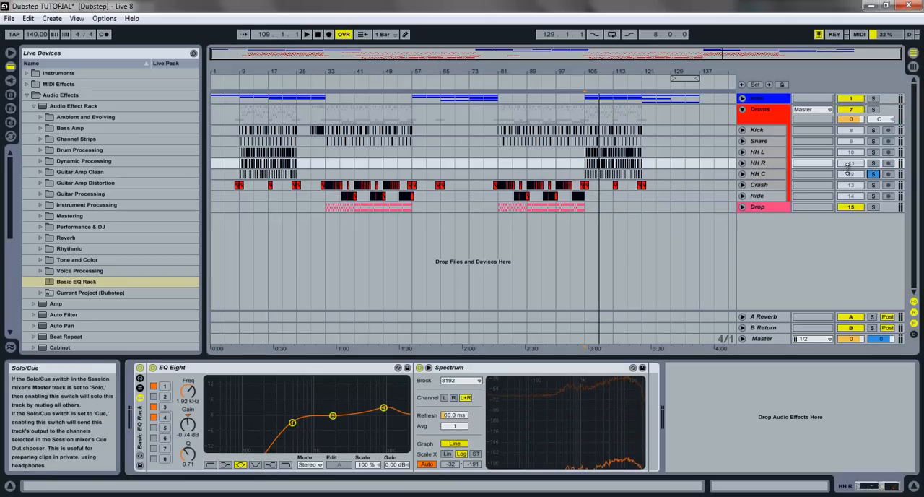
- Add the Basic EQ Rack to the soloed HH C track and play it briefly from bar 105
left_click(758, 174)
left_click_drag(83, 281, 353, 423)
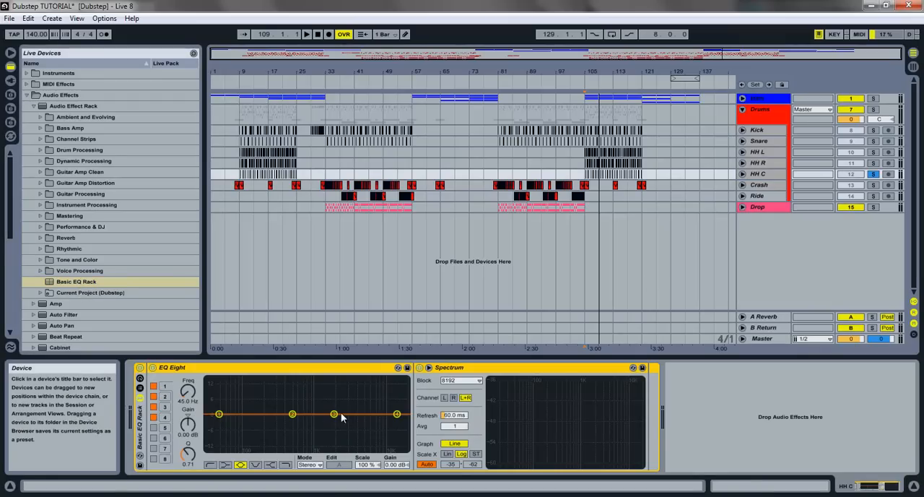
key("space")
key("space")
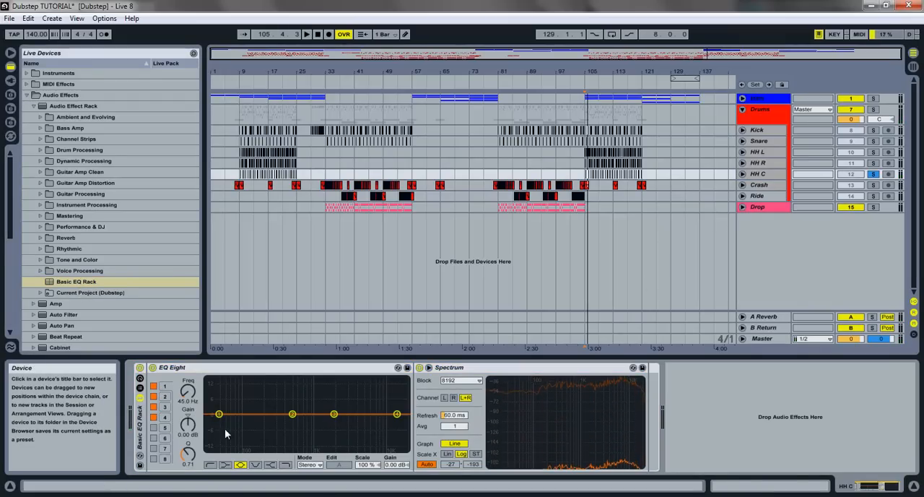
- Turn EQ Eight band 1 on HH C into a low cut at 219 Hz
left_click(210, 465)
left_click_drag(189, 404, 189, 401)
key("space")
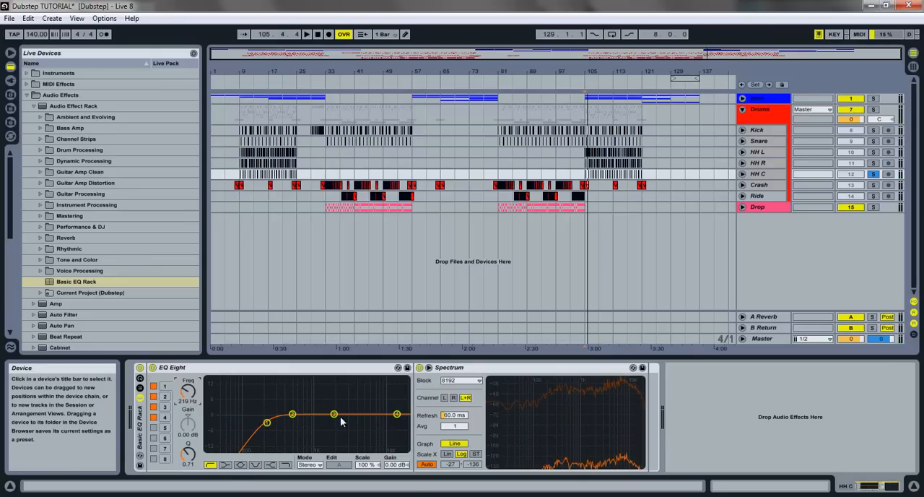
- On HH C, boost band 3 by 3.20 dB at 7.14 kHz with Q 1.19 and cut band 2 by 2.21 dB at 1.19 kHz with Q 0.27
left_click_drag(334, 413, 345, 412)
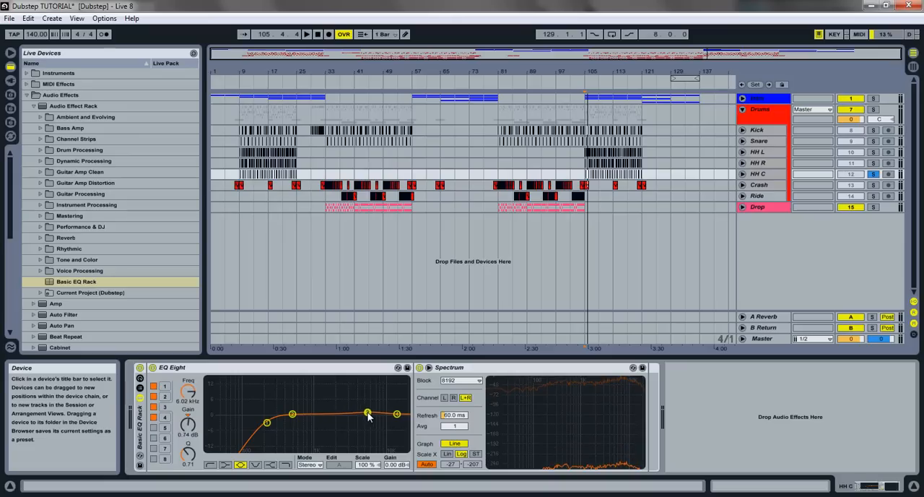
key("space")
left_click_drag(370, 409, 372, 407)
left_click_drag(191, 447, 191, 446)
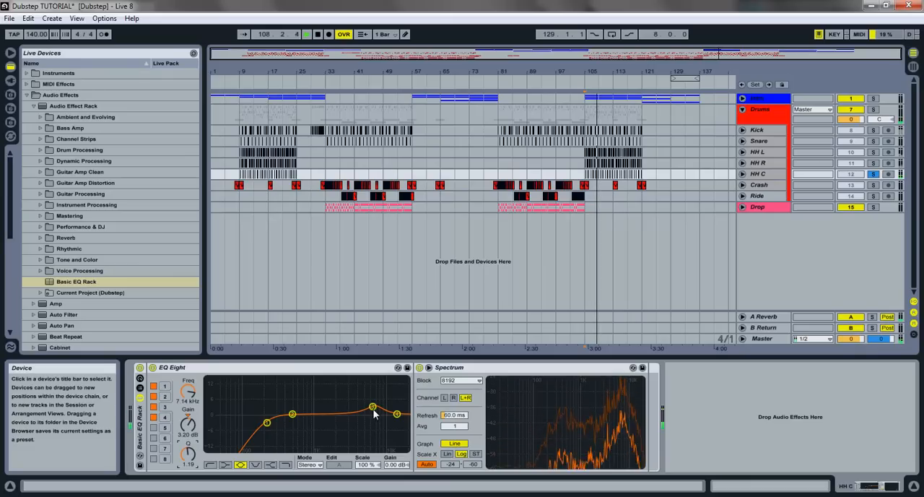
left_click(292, 415)
left_click_drag(293, 417, 318, 419)
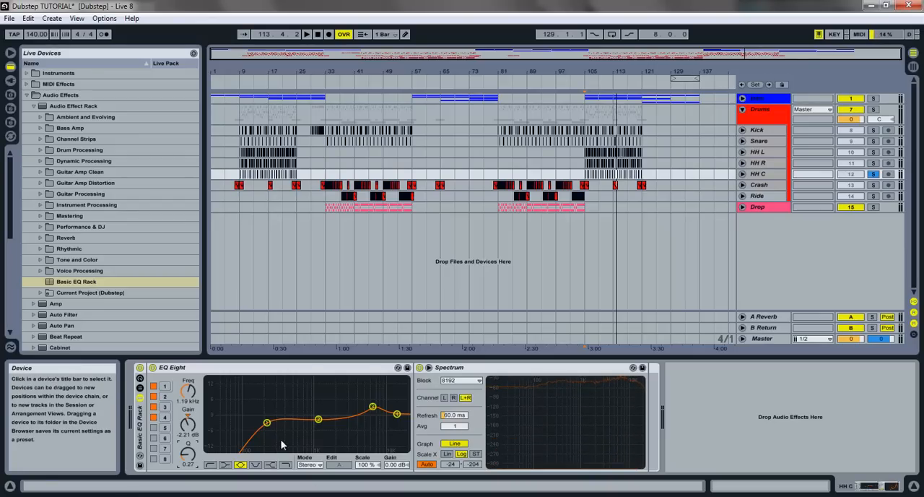
- Raise the low cut of EQ Eight band 1 on HH C to 411 Hz and play it back briefly
left_click(181, 392)
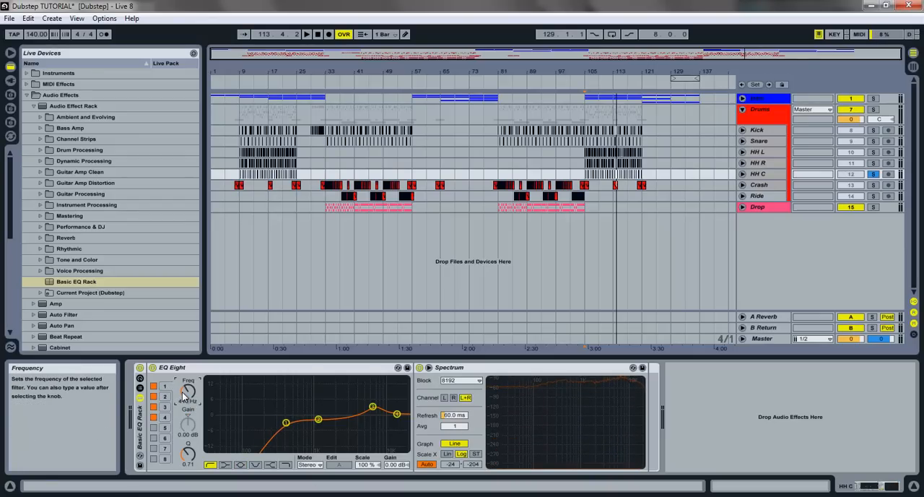
key("space")
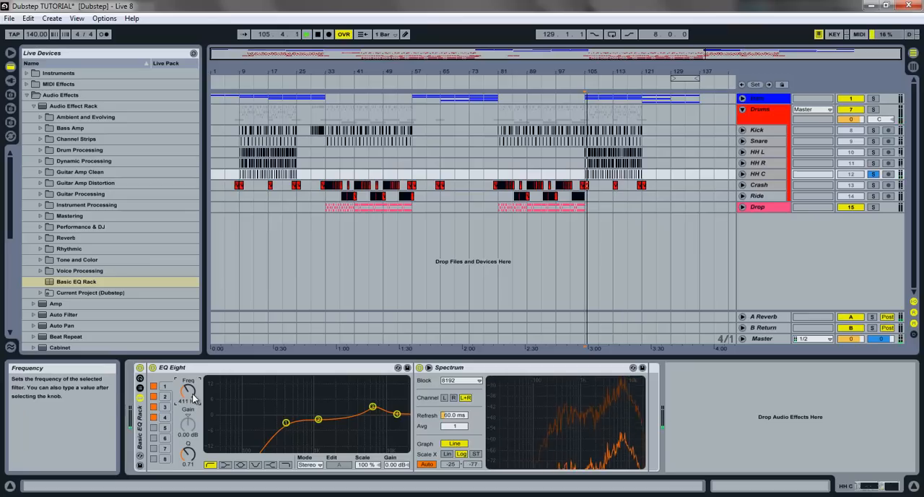
key("space")
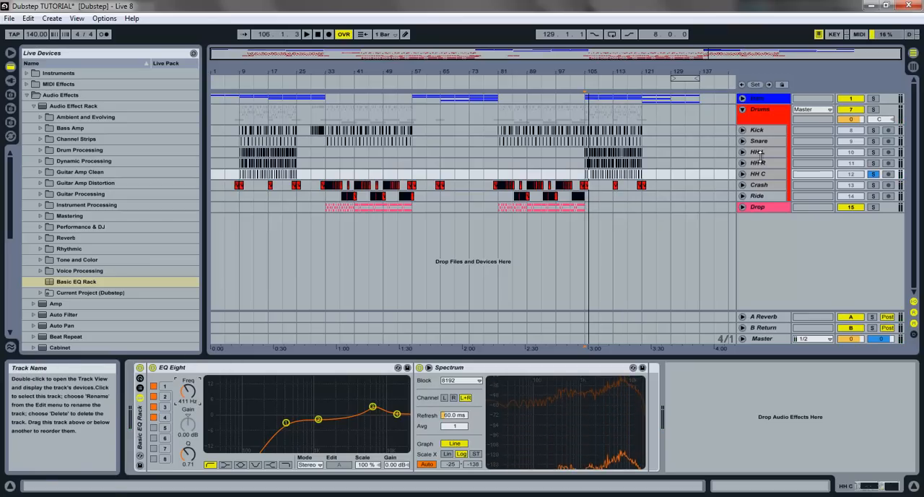
- Solo the Crash track, play it from bar 81 and add the Basic EQ Rack to it
left_click(762, 185)
left_click(874, 185)
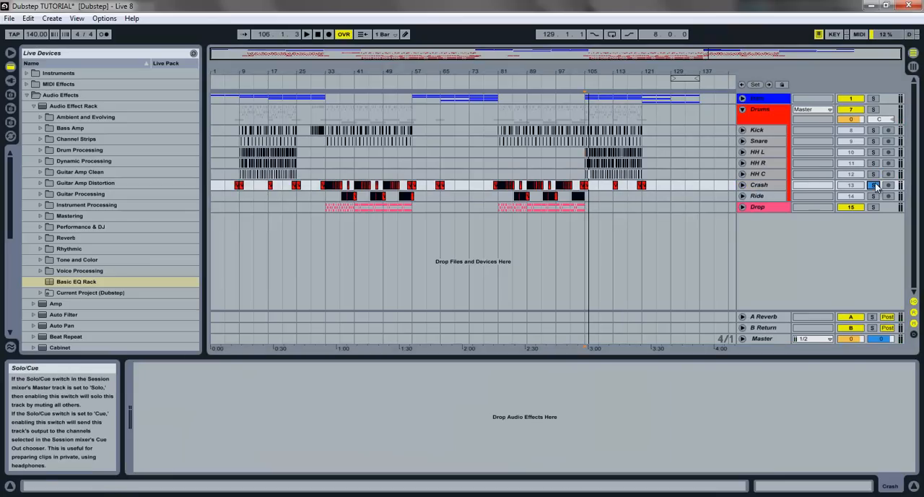
key("space")
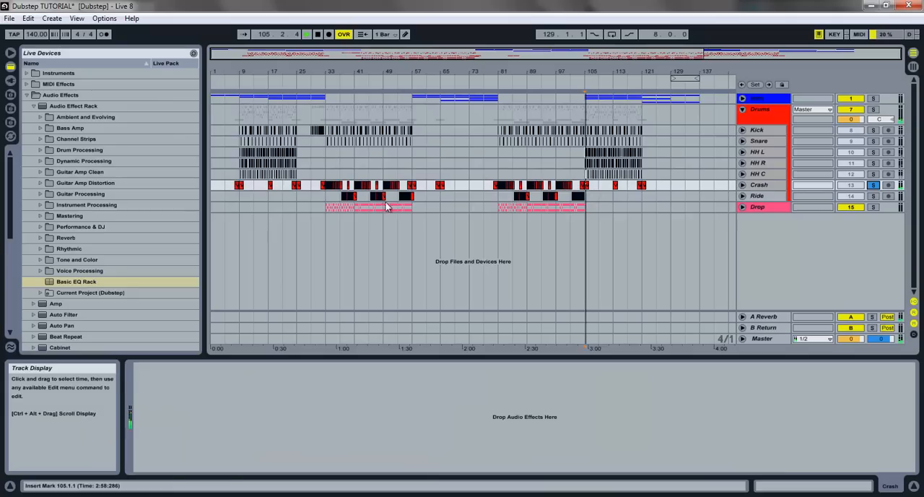
key("space")
left_click(436, 186)
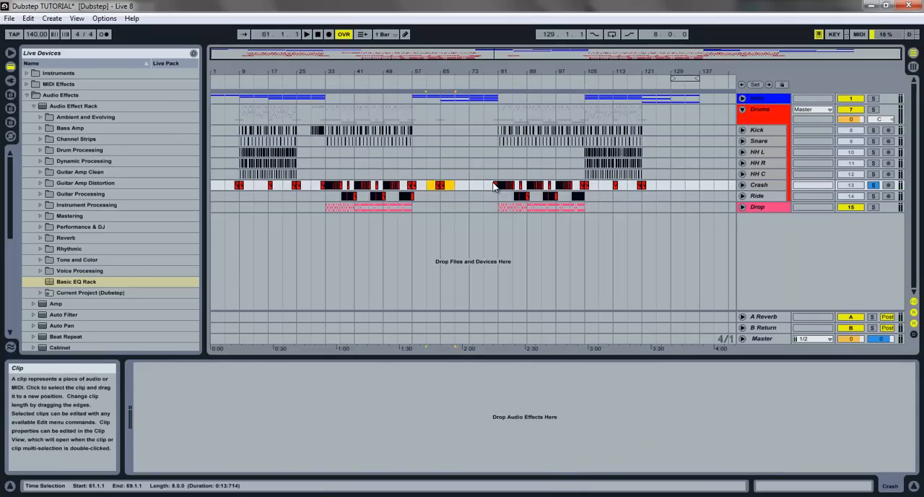
left_click(499, 208)
key("space")
left_click_drag(76, 281, 226, 404)
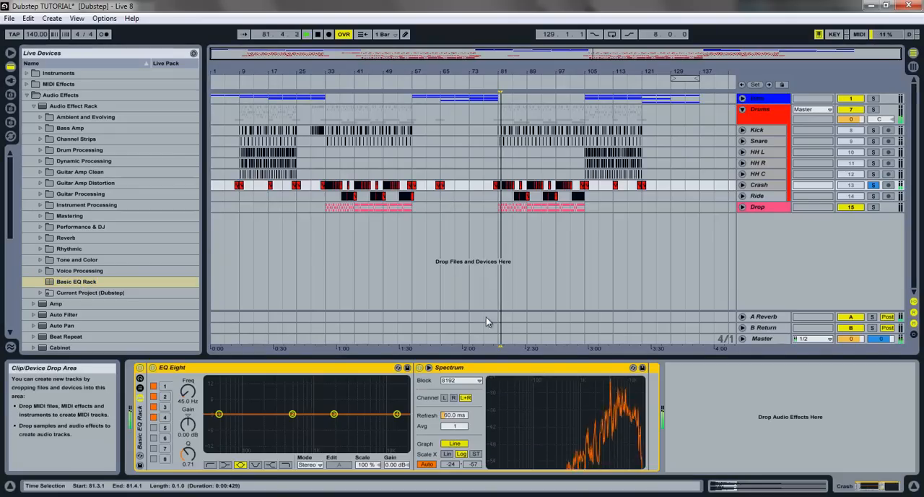
- On Crash, turn EQ Eight band 2 into a low cut at 500 Hz and cut band 4 by 2.70 dB at 7.86 kHz
left_click(292, 415)
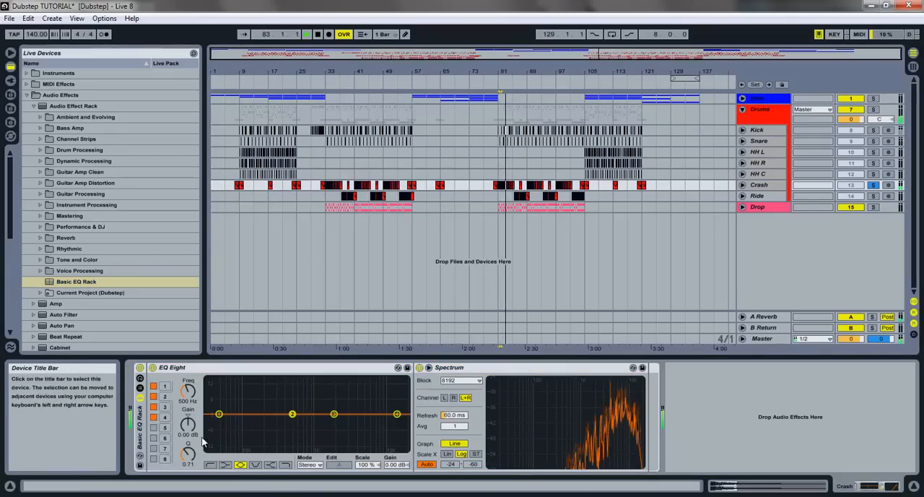
left_click(210, 464)
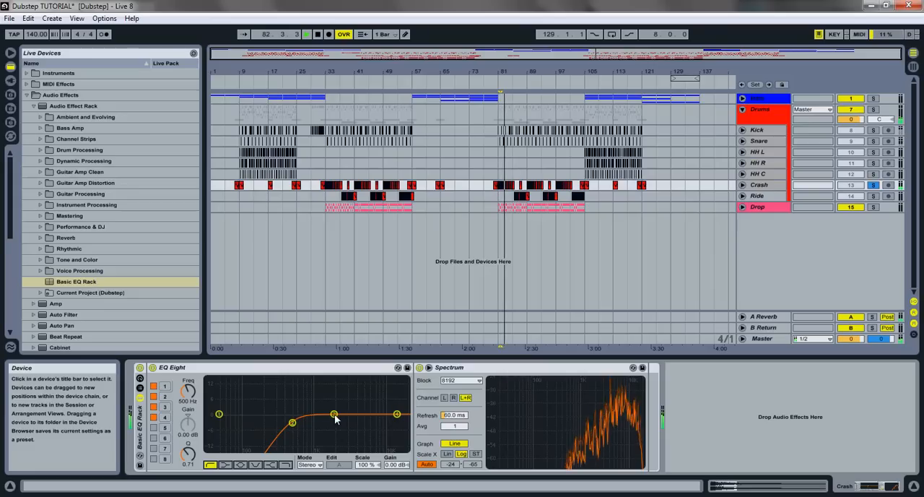
left_click_drag(396, 414, 376, 424)
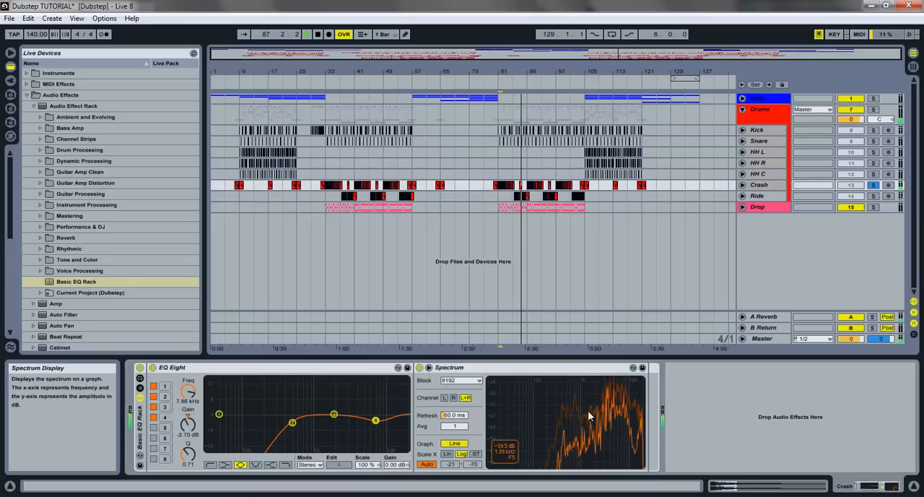
left_click(499, 215)
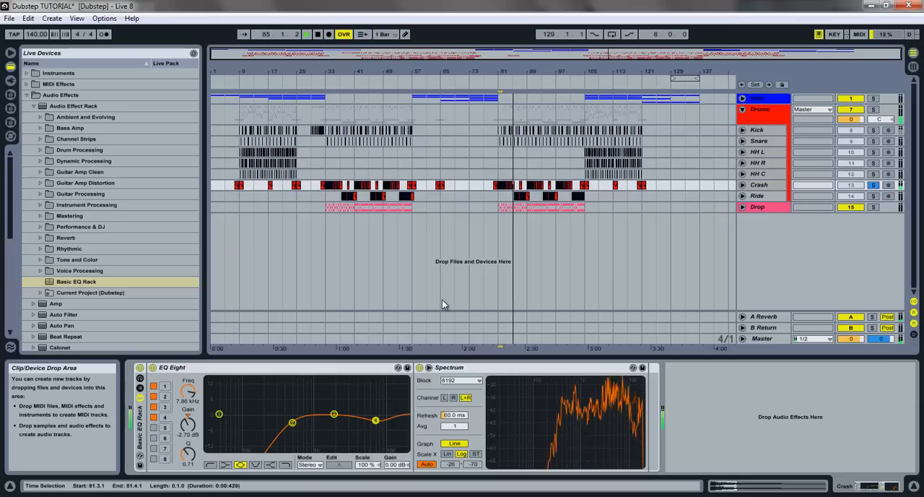
key("space")
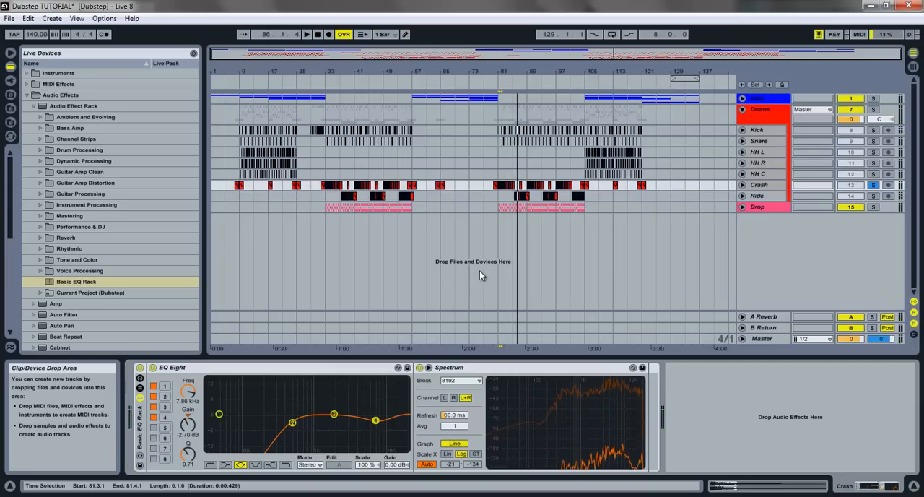
- Unfold and solo the Ride track, add the Basic EQ Rack to it and play from its clips near bar 85
left_click(741, 196)
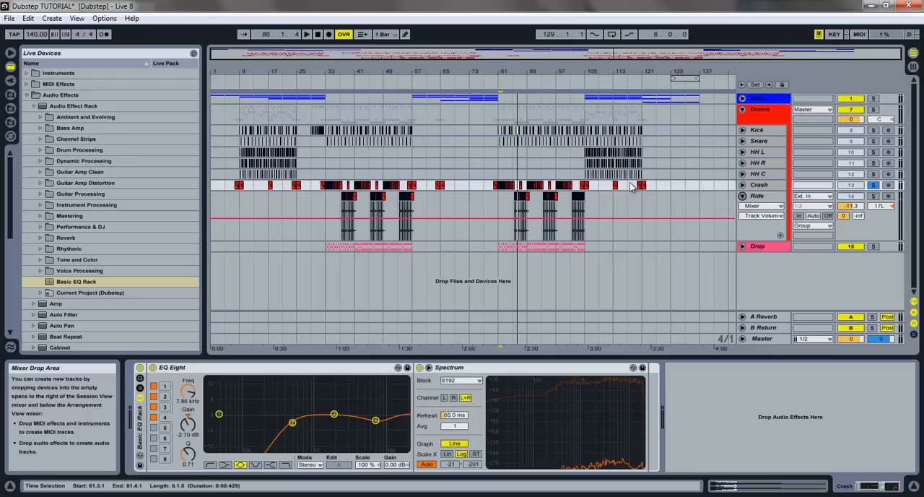
left_click(515, 203)
key("space")
left_click(771, 197)
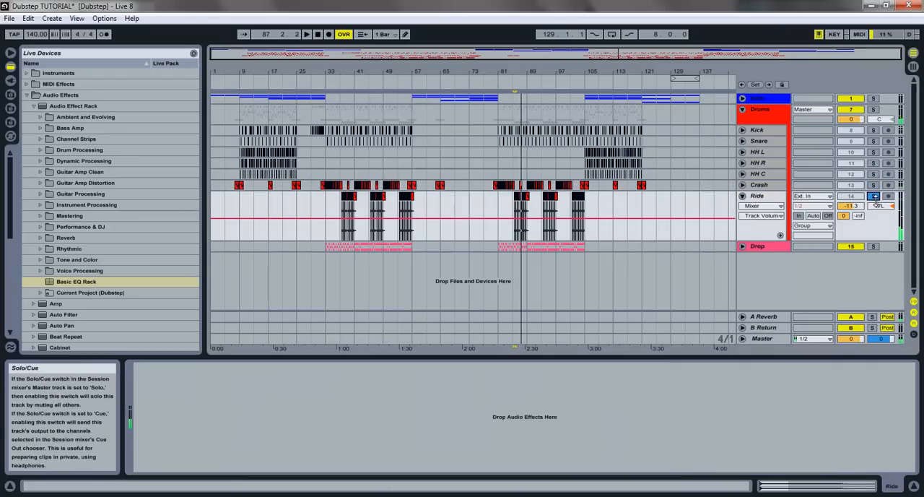
left_click(117, 280)
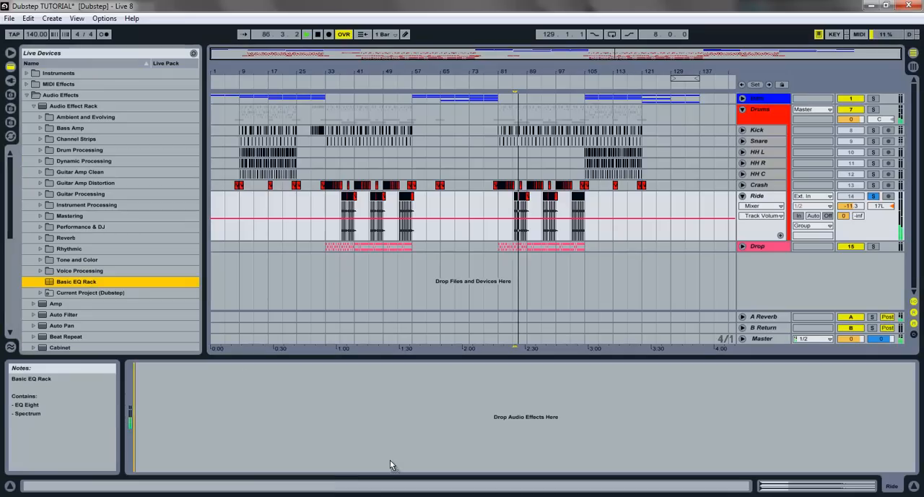
left_click_drag(452, 431, 453, 431)
key("space")
key("space")
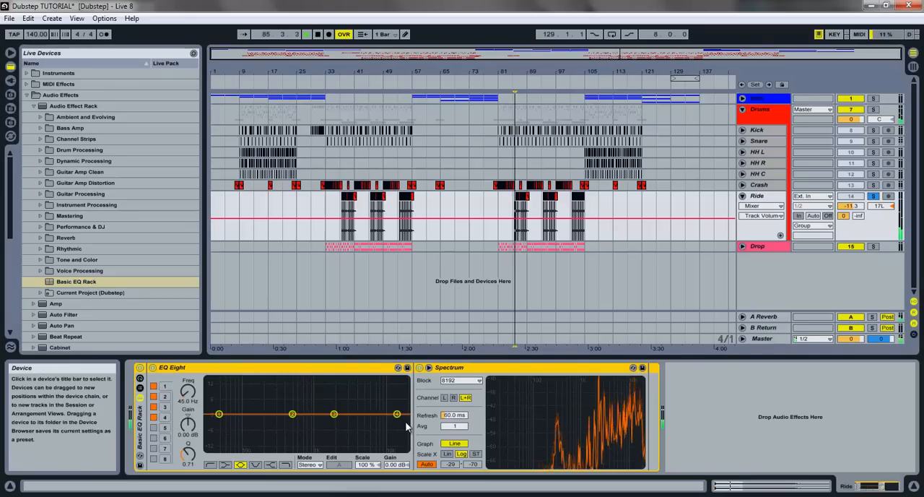
- Turn EQ Eight band 2 on Ride into a low cut at 285 Hz
left_click(292, 414)
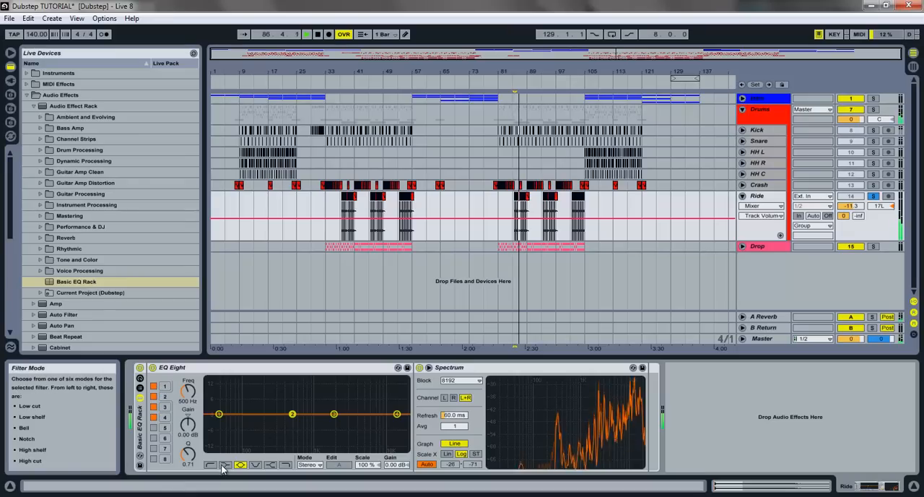
left_click(210, 464)
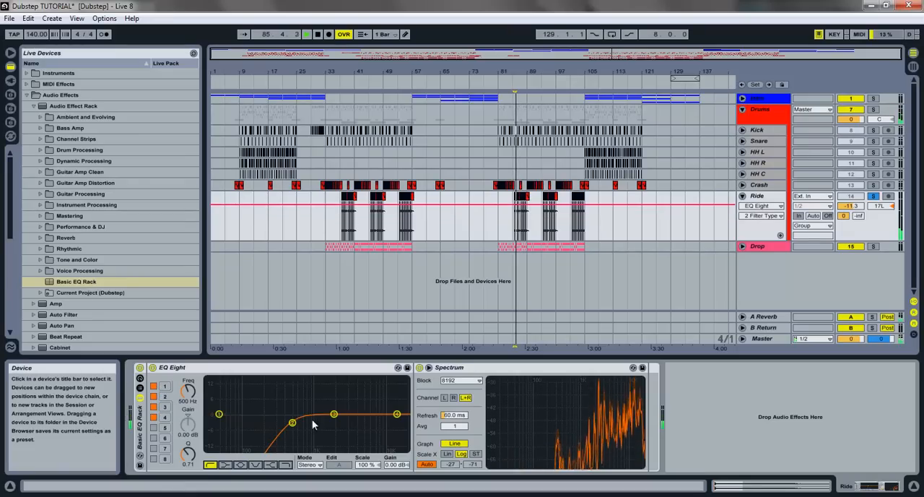
left_click_drag(186, 390, 189, 395)
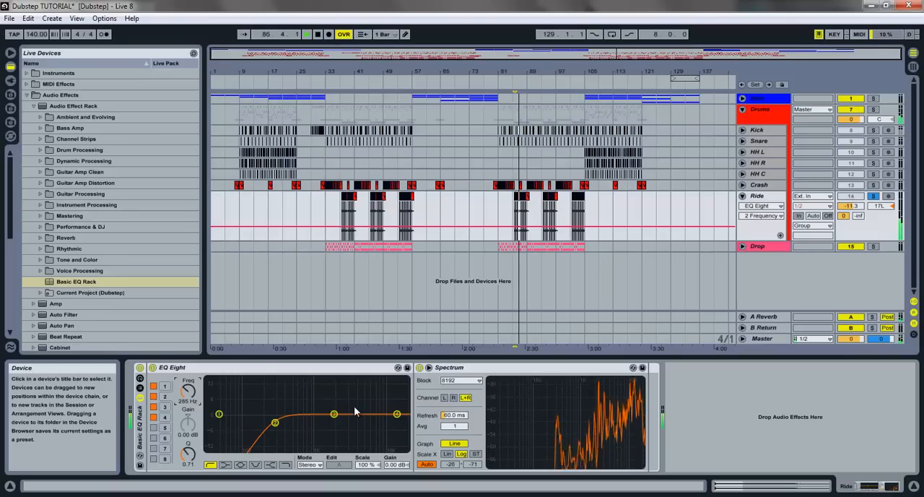
- On Ride, boost band 3 by 2.46 dB and band 4 by 3.20 dB at 12.4 kHz, with band 7 enabled as a dip between them
left_click_drag(334, 414, 343, 413)
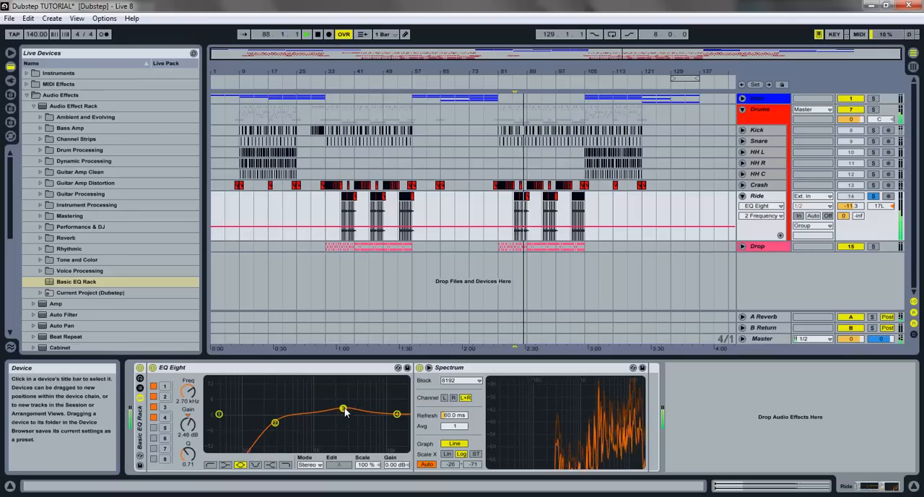
left_click_drag(188, 453, 192, 461)
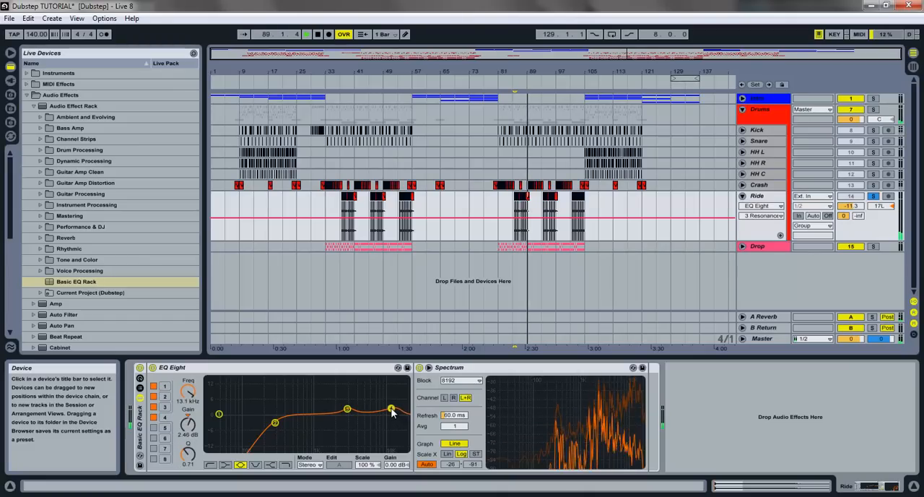
left_click(153, 448)
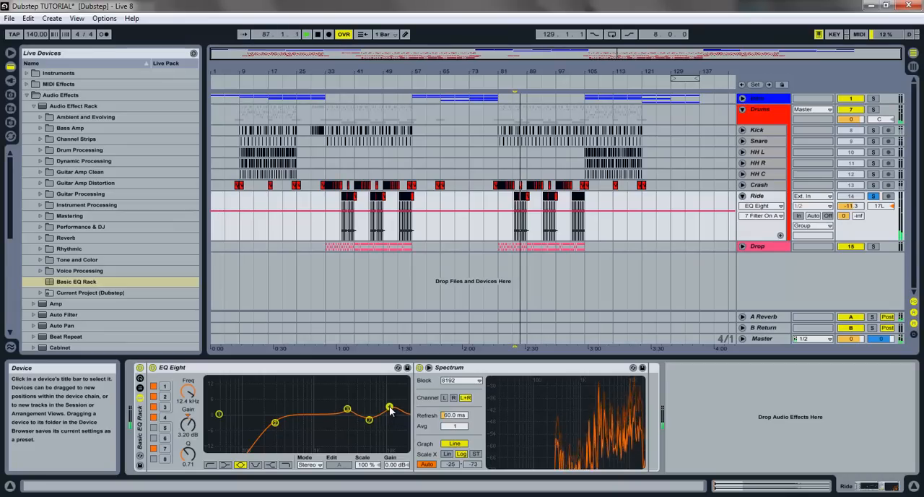
- Switch on EQ Eight band 8 on Ride as a high cut at 17.2 kHz with Q 0.81, and unsolo the track
left_click(153, 458)
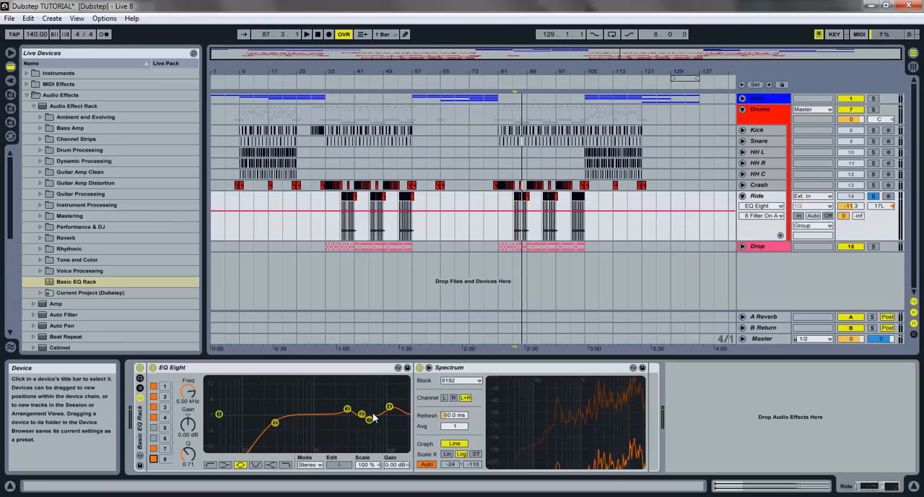
left_click(288, 464)
left_click_drag(406, 425, 400, 423)
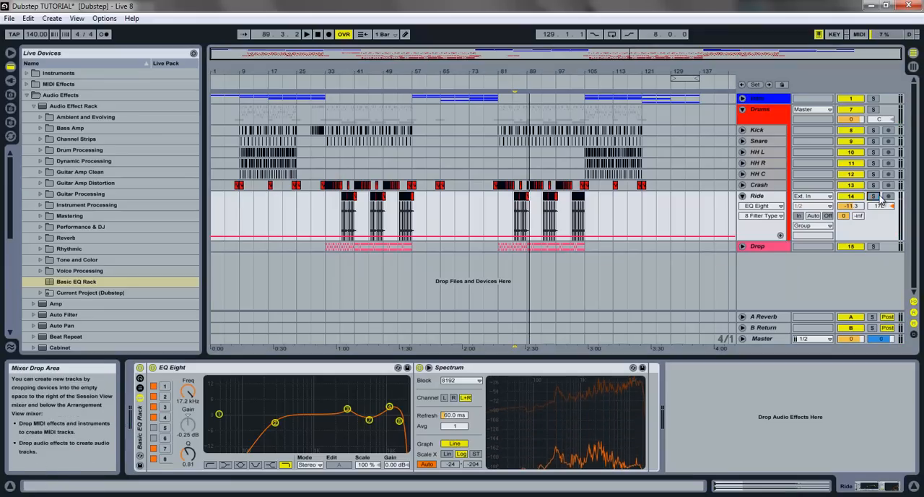
- Add the Basic EQ Rack to the Snare track, solo it and play from bar 81
left_click(499, 174)
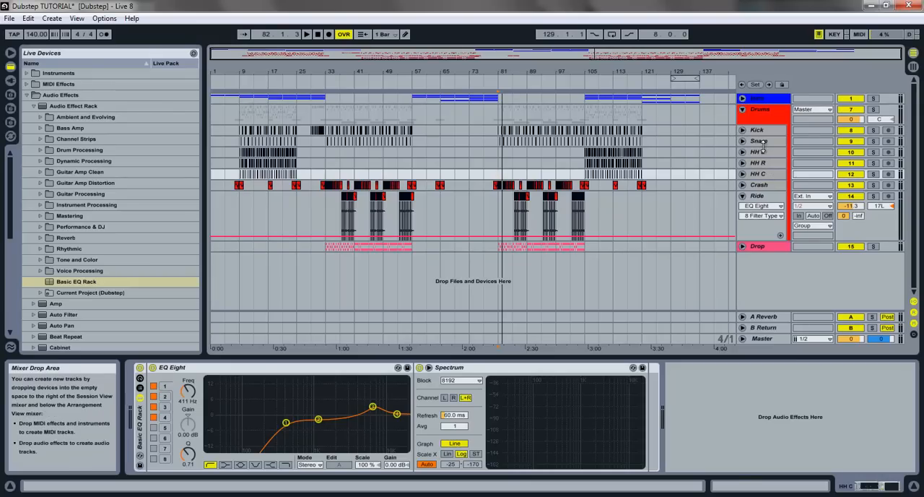
left_click(774, 142)
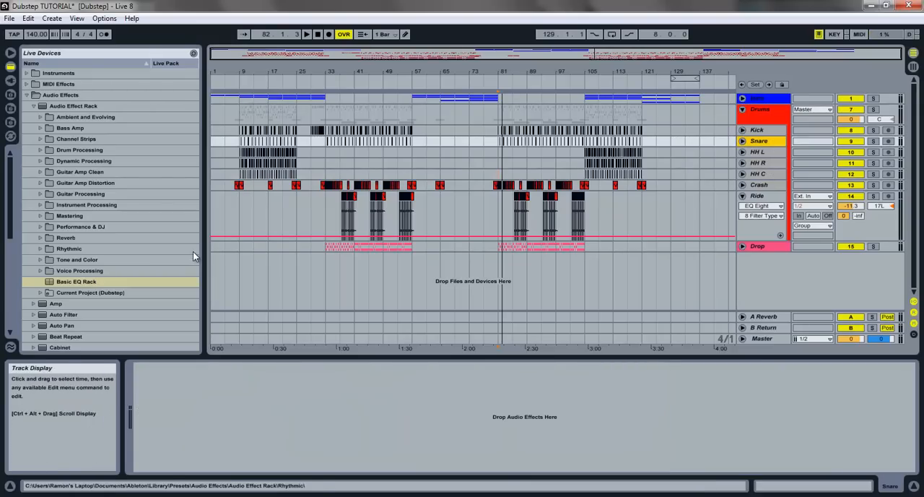
left_click(75, 281)
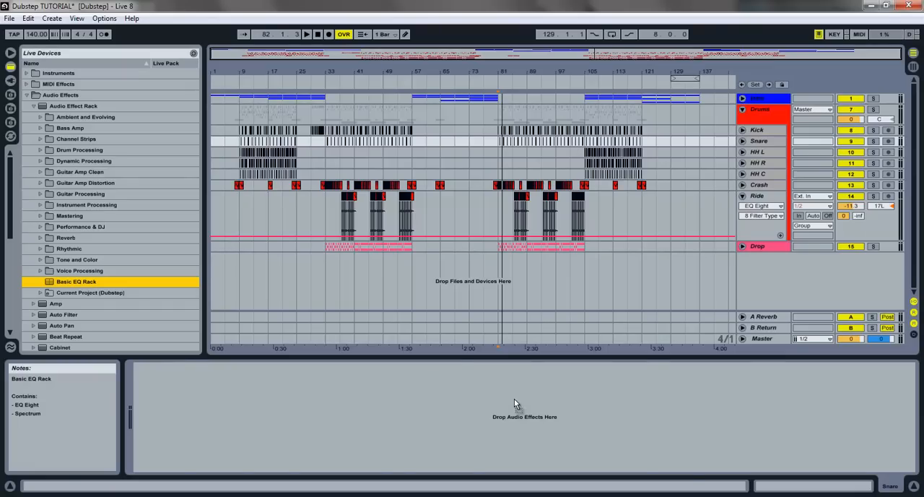
left_click_drag(514, 399, 515, 399)
left_click(874, 131)
key("space")
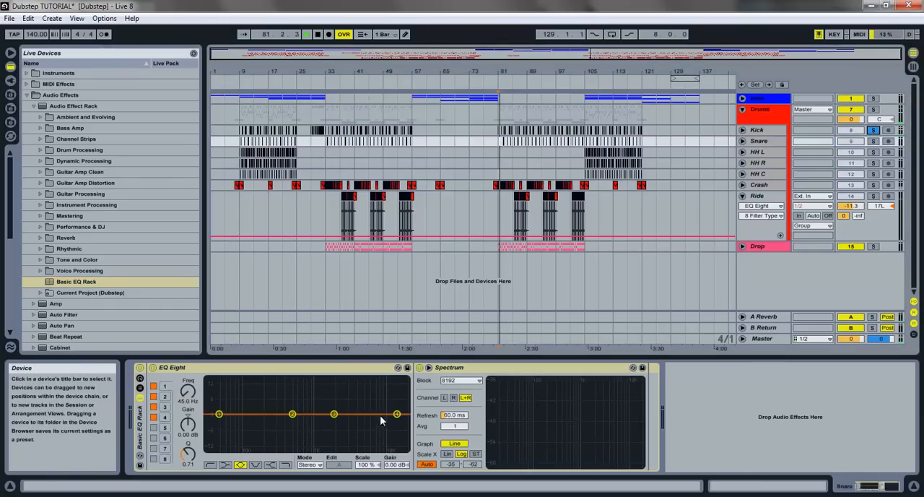
left_click(872, 141)
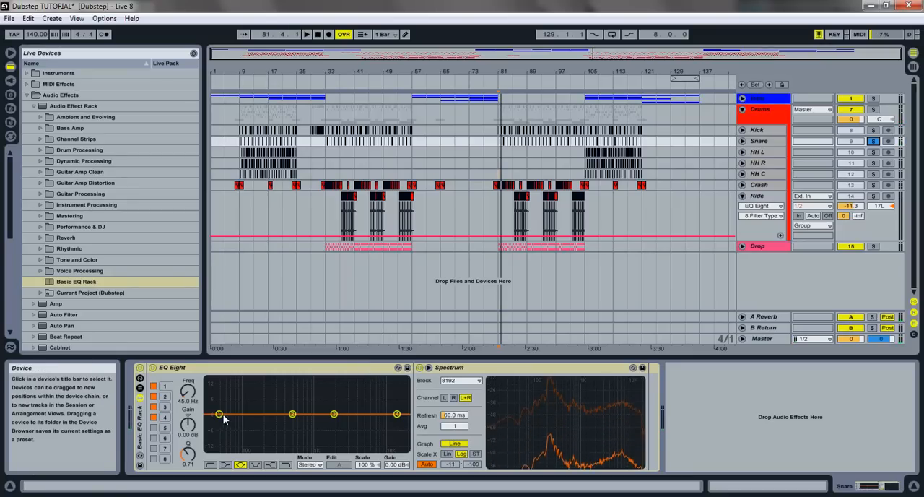
- On Snare, turn EQ Eight band 1 into a low cut at 130 Hz and boost band 2 by 1.97 dB at 235 Hz with Q 2.11
left_click(210, 464)
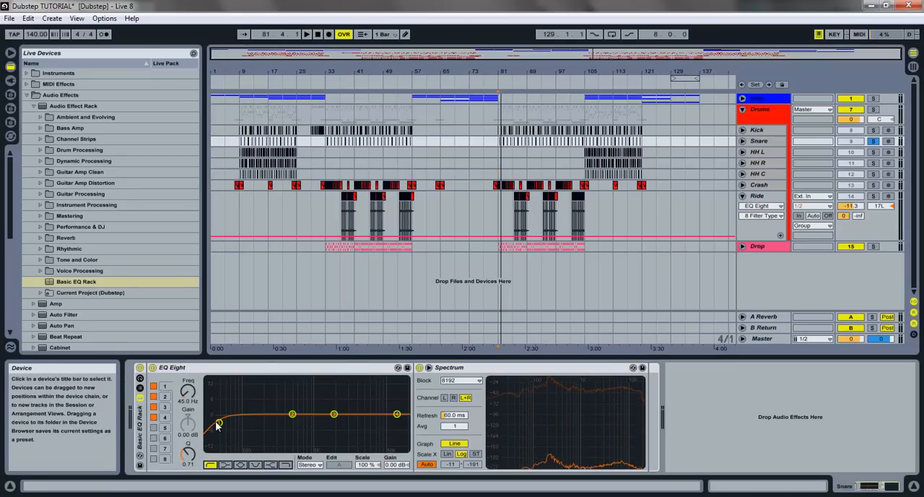
left_click_drag(188, 396, 188, 392)
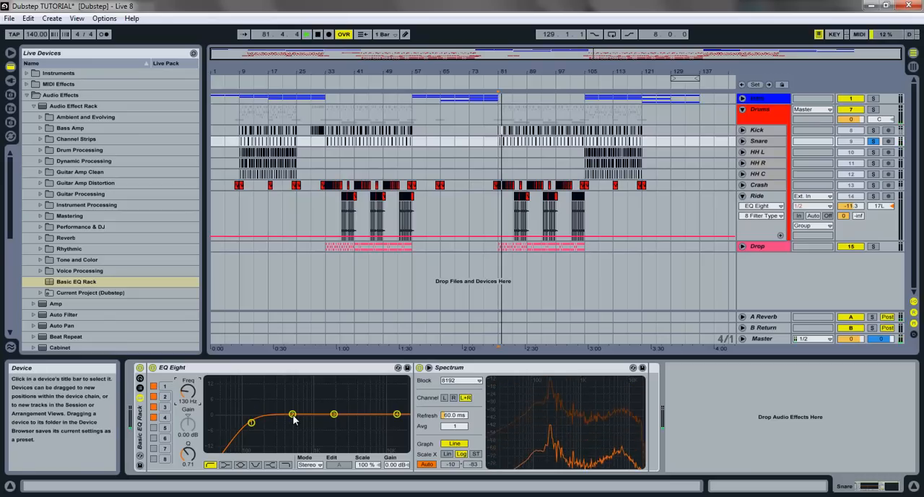
left_click_drag(294, 418, 278, 411)
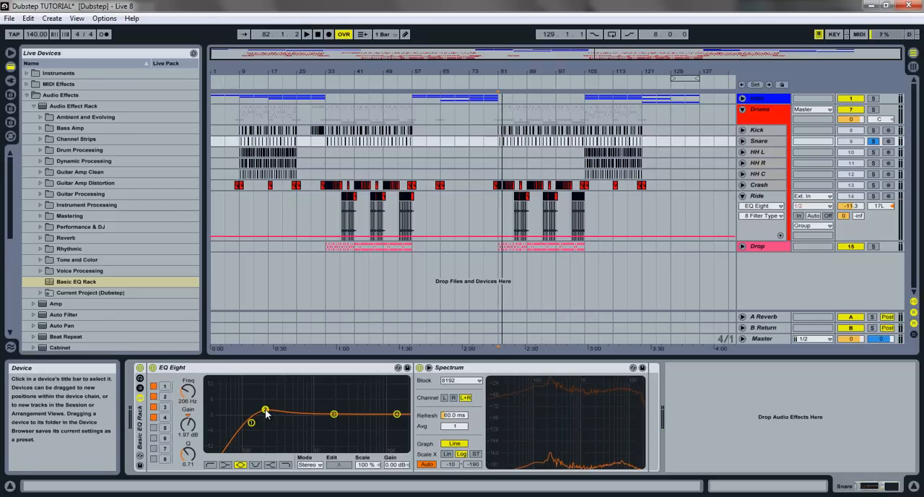
left_click_drag(187, 452, 187, 449)
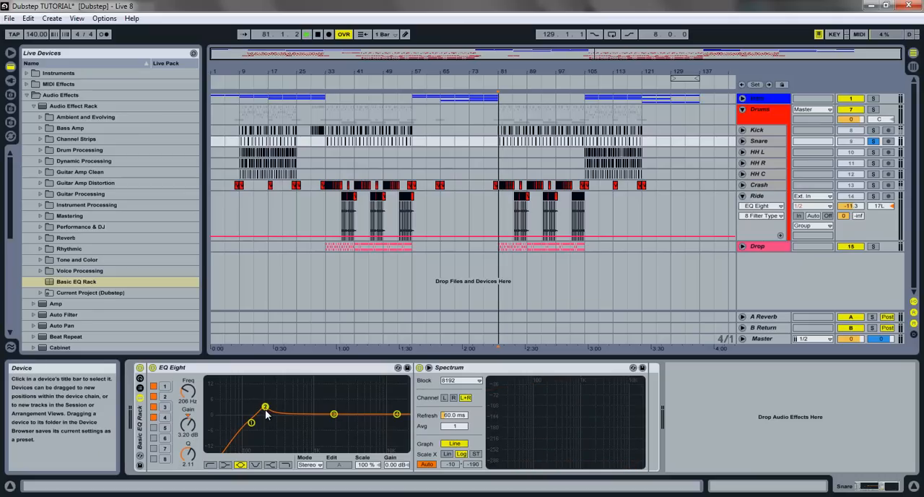
left_click_drag(266, 413, 264, 408)
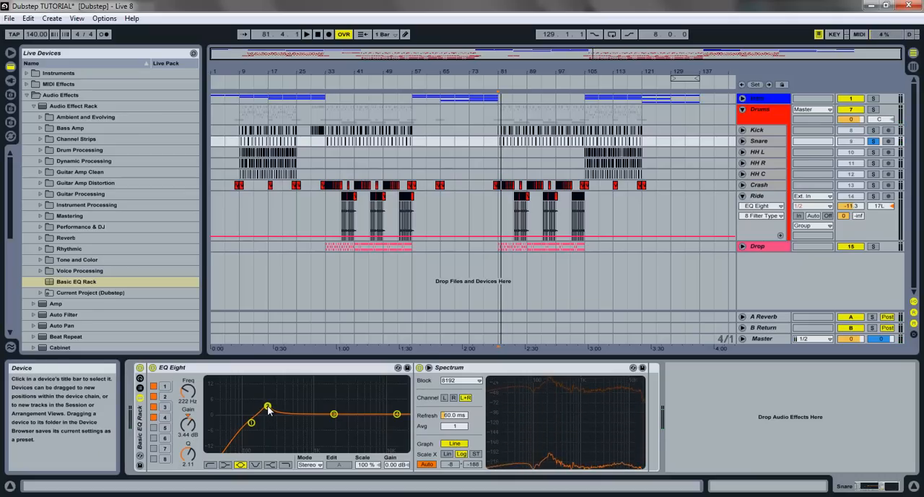
key("space")
mouse_move(270, 411)
left_mouse_down()
mouse_move(271, 421)
mouse_move(270, 411)
left_mouse_up()
key("space")
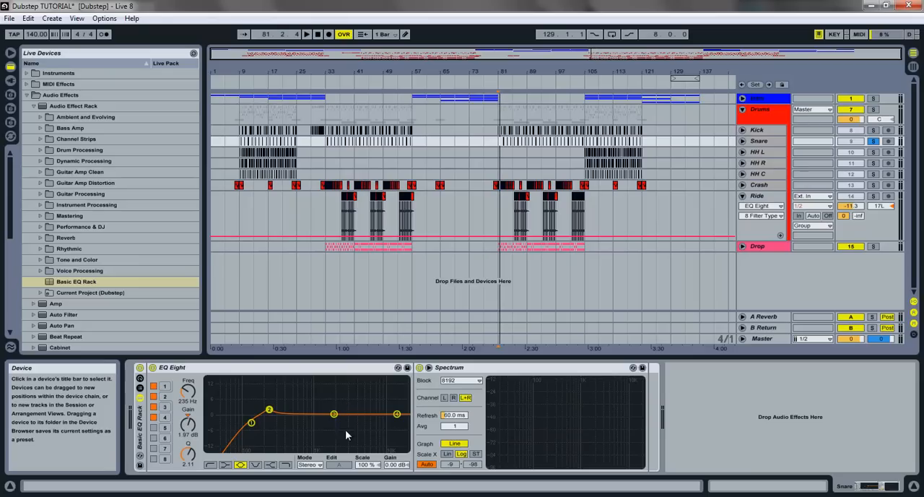
- On Snare, cut EQ Eight band 3 by 3.69 dB at 1.26 kHz with Q 0.48
left_click_drag(334, 414, 324, 428)
left_click_drag(187, 453, 187, 460)
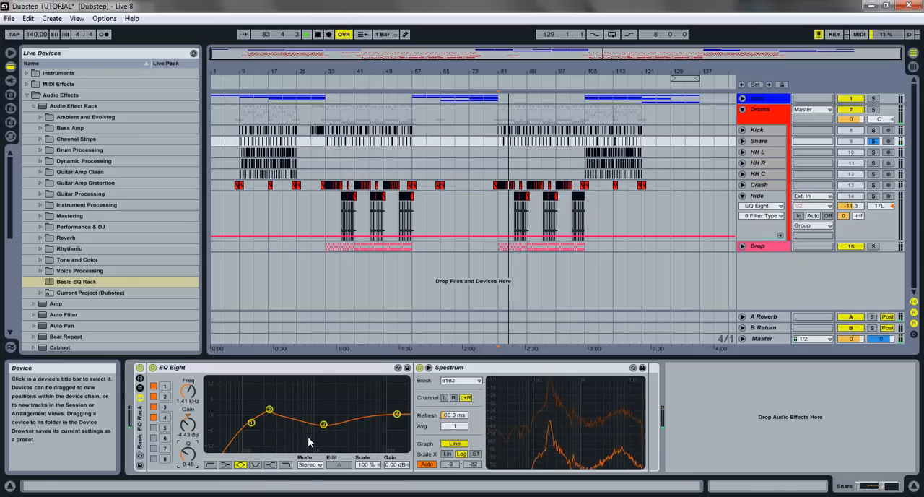
left_click_drag(323, 426, 322, 428)
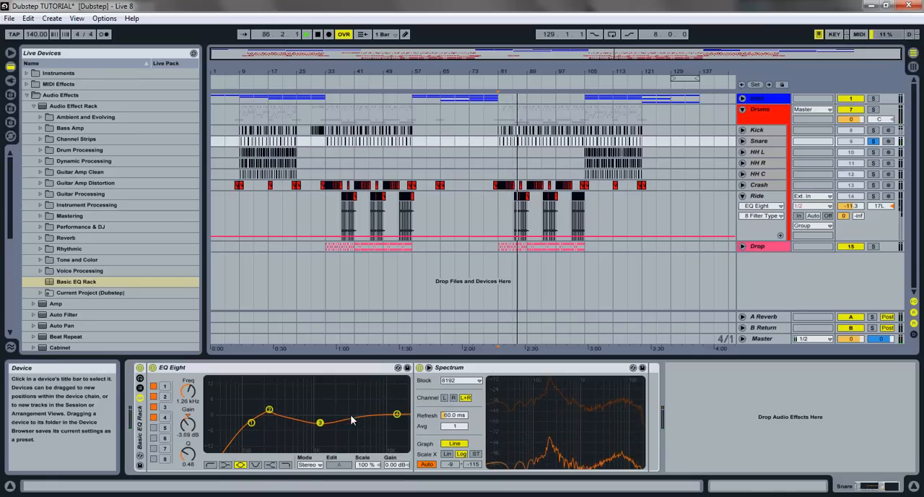
- Lower Snare's high-shelf band 4 by 0.74 dB at 7.14 kHz, audition it from bar 81 and unsolo the track
left_click_drag(396, 414, 375, 418)
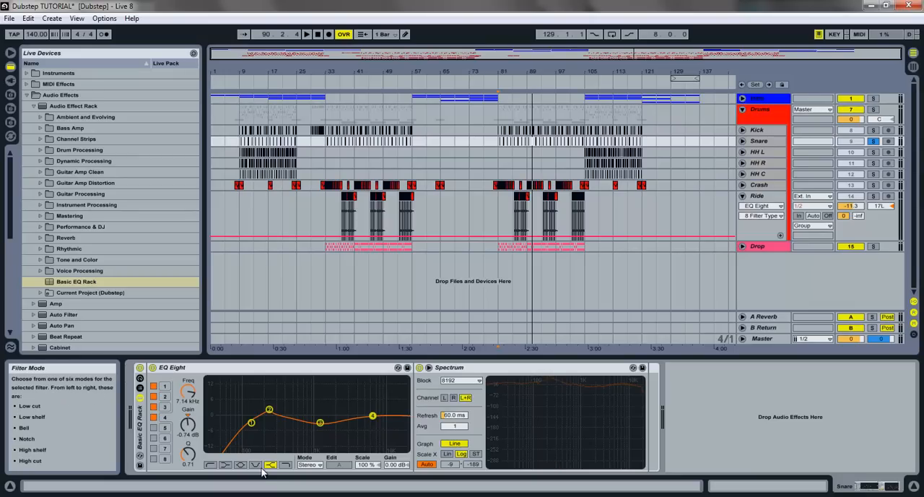
key("space")
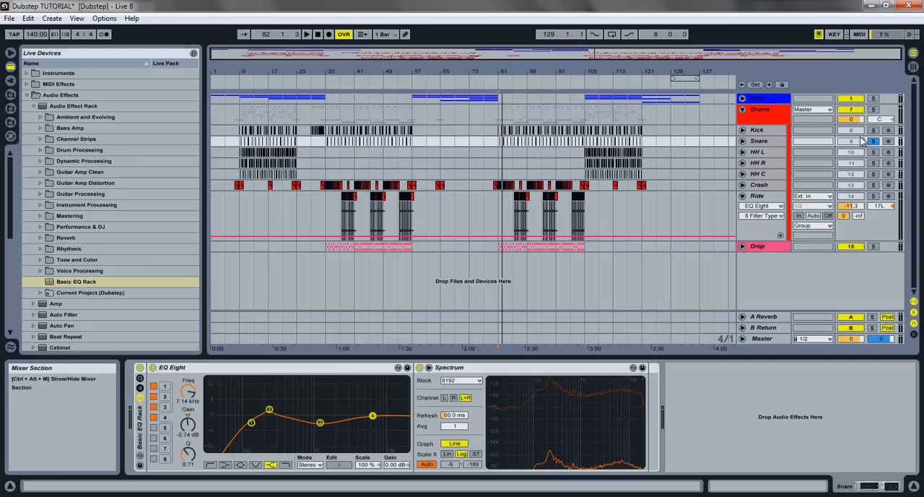
key("space")
- Solo the Kick track and add the Basic EQ Rack to it
key("space")
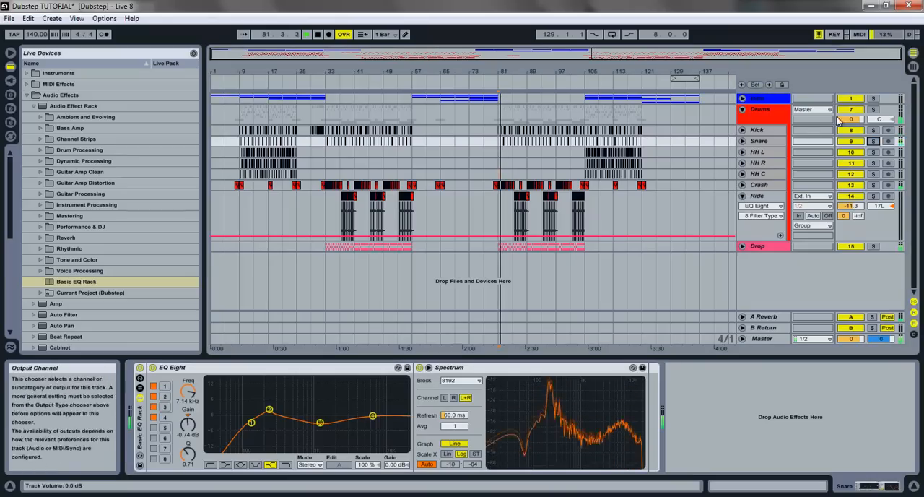
left_click(872, 130)
key("space")
left_click(775, 132)
left_click_drag(93, 281, 352, 410)
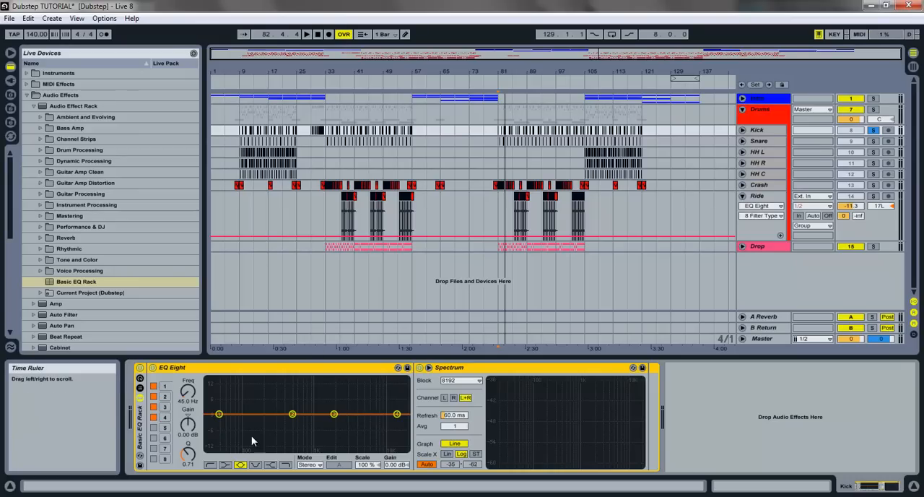
- On Kick, turn EQ Eight band 1 into a low cut at 100 Hz with Q 1.34, checking it during playback
left_click_drag(218, 423, 235, 424)
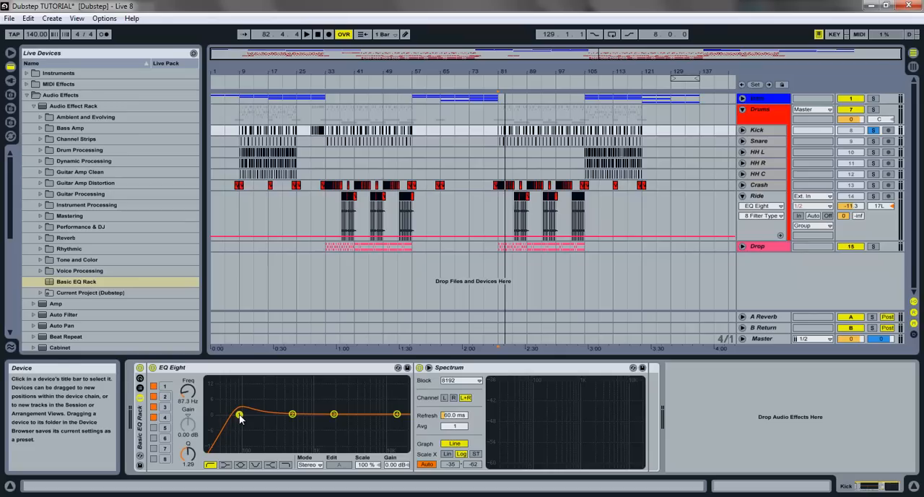
key("space")
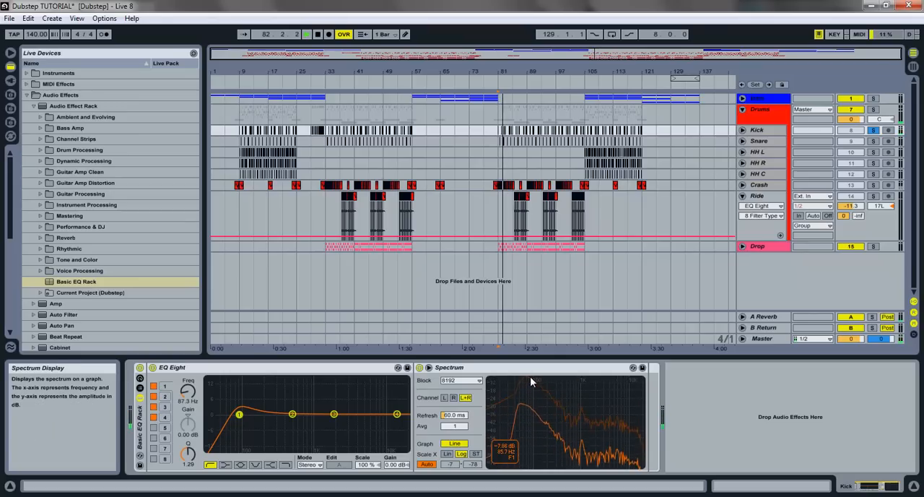
key("space")
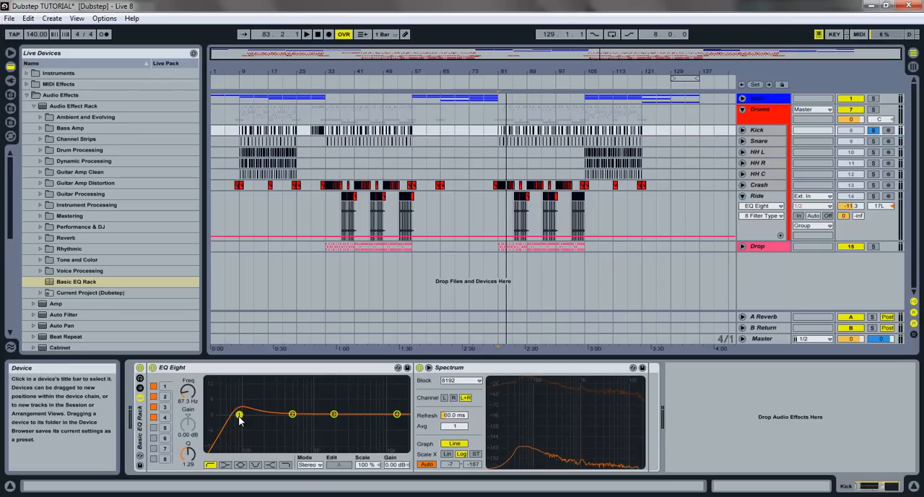
mouse_move(192, 456)
left_mouse_down()
mouse_move(192, 443)
mouse_move(192, 453)
left_mouse_up()
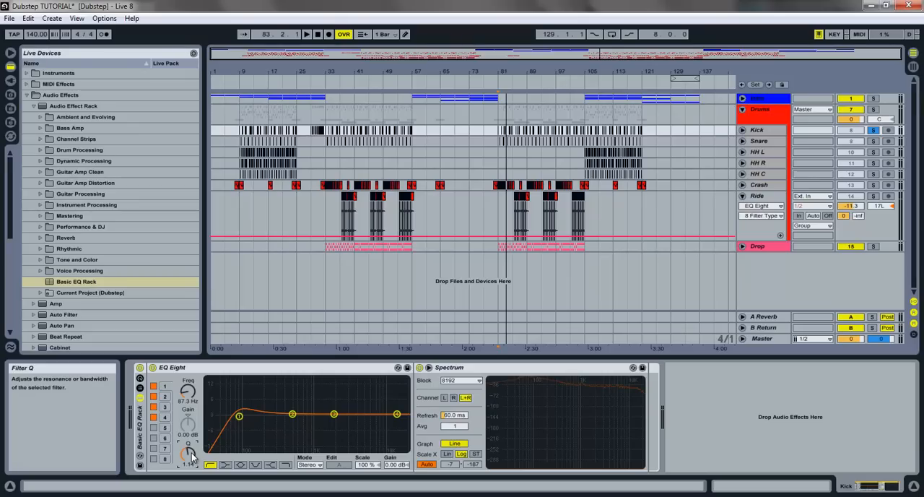
left_click_drag(242, 420, 245, 419)
key("space")
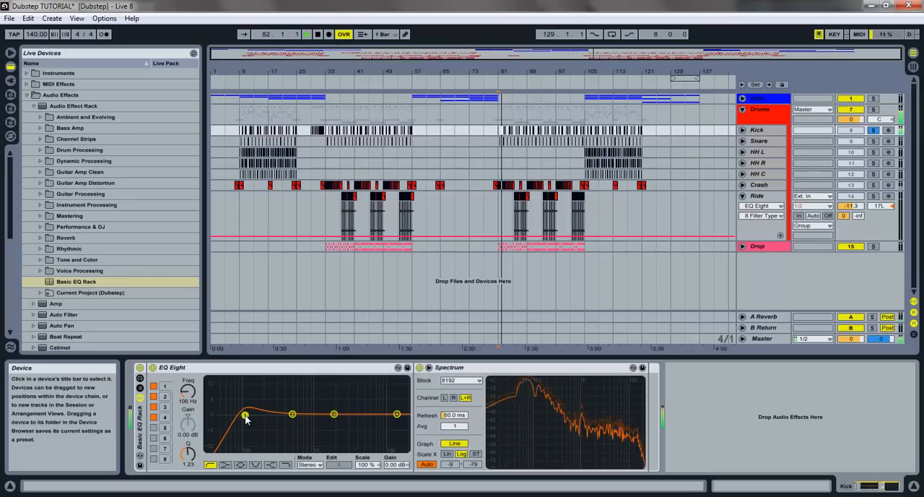
left_click_drag(245, 418, 246, 417)
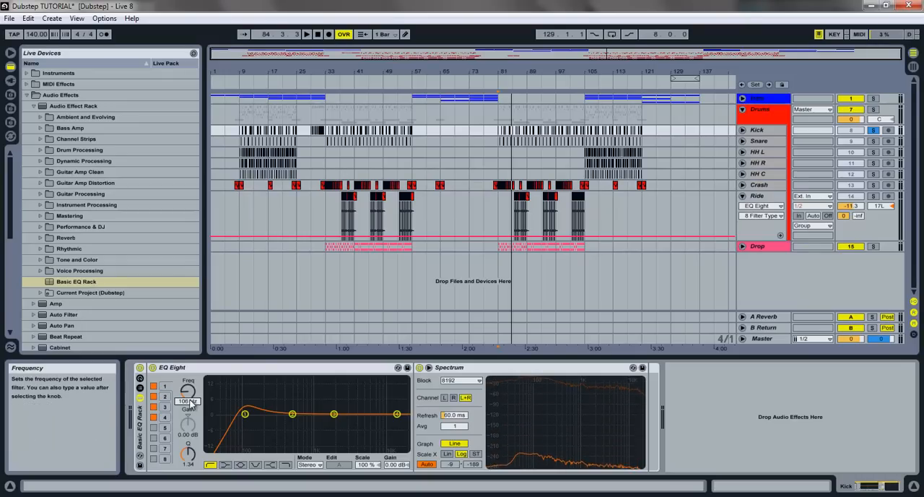
key("Return")
key("space")
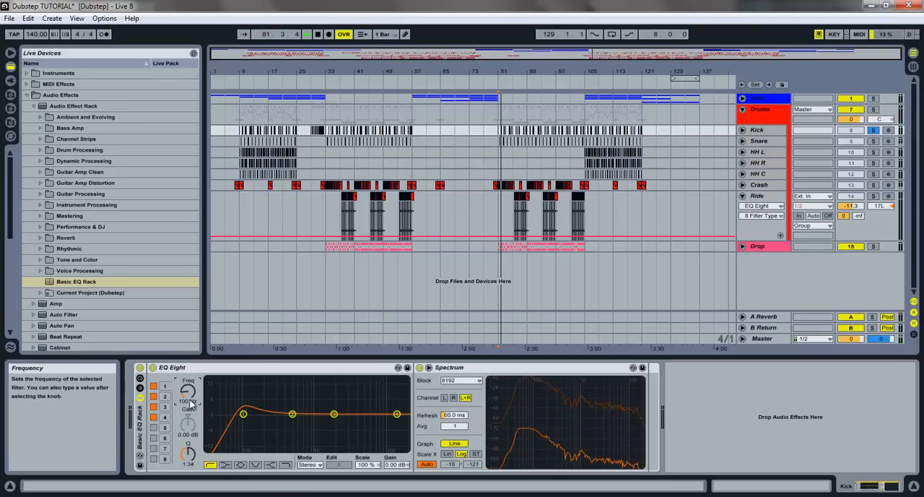
- On Kick, cut EQ Eight band 2 by 2.70 dB at 379 Hz and play from bar 81
key("space")
left_click_drag(293, 413, 281, 425)
key("space")
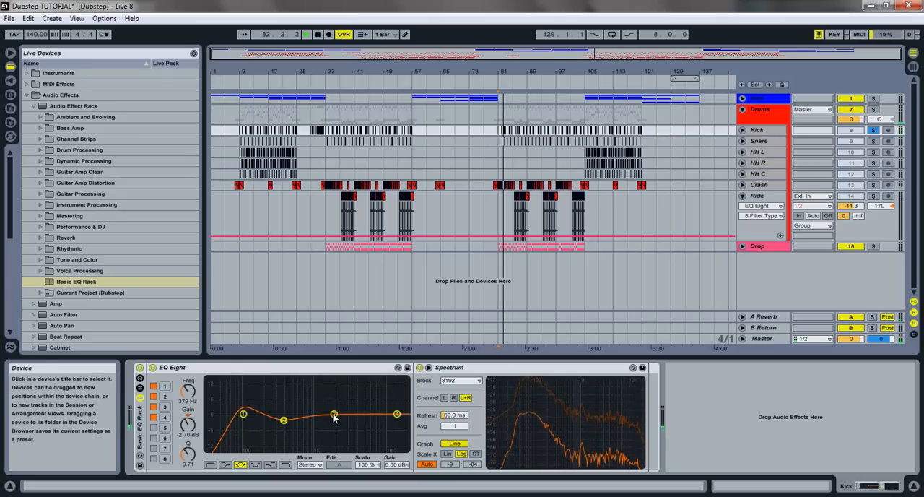
- Audition a narrow band 3 boost at 1.04 kHz on Kick and turn it into a 10.6 dB cut with Q 9.31
left_click_drag(333, 416, 315, 406)
key("space")
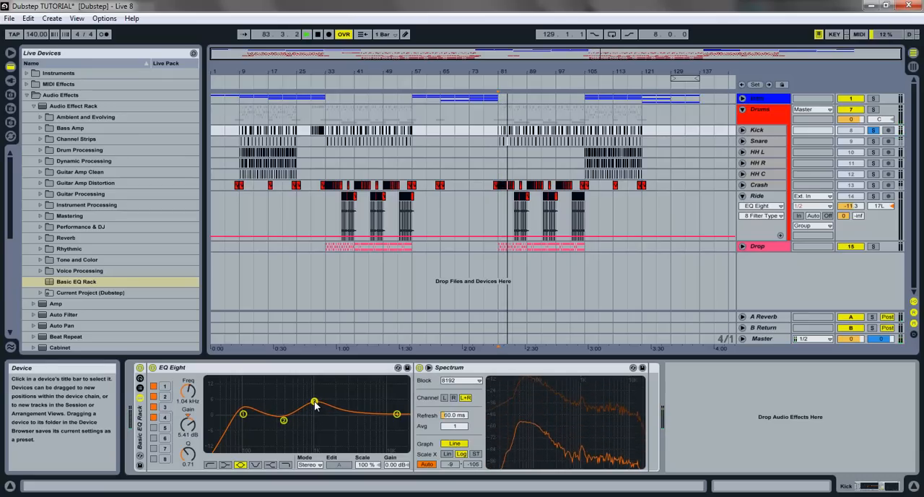
left_click_drag(191, 456, 183, 429)
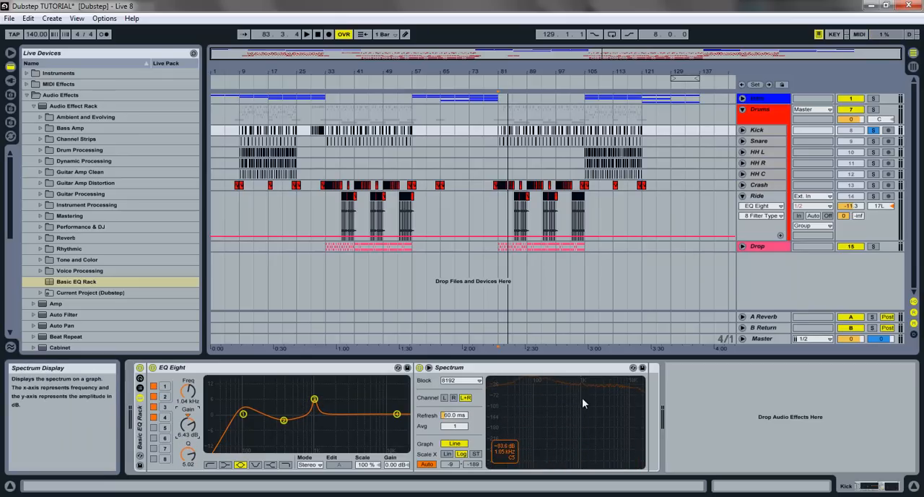
key("space")
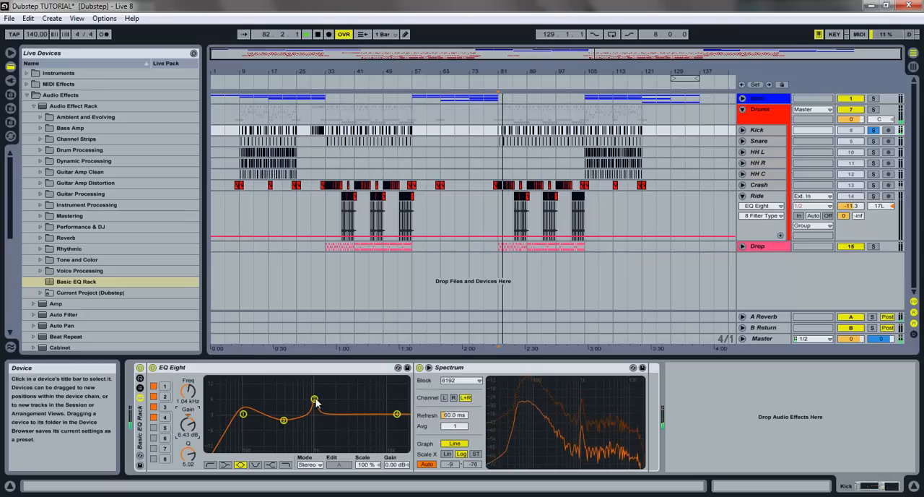
left_click_drag(316, 401, 316, 442)
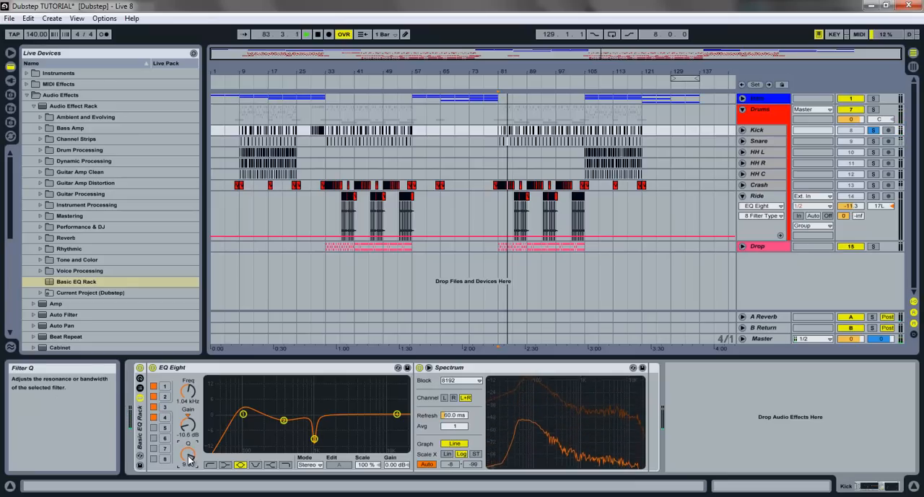
- Compare the kick with and without the band 3 cut during playback, leaving the band switched on
left_click(153, 407)
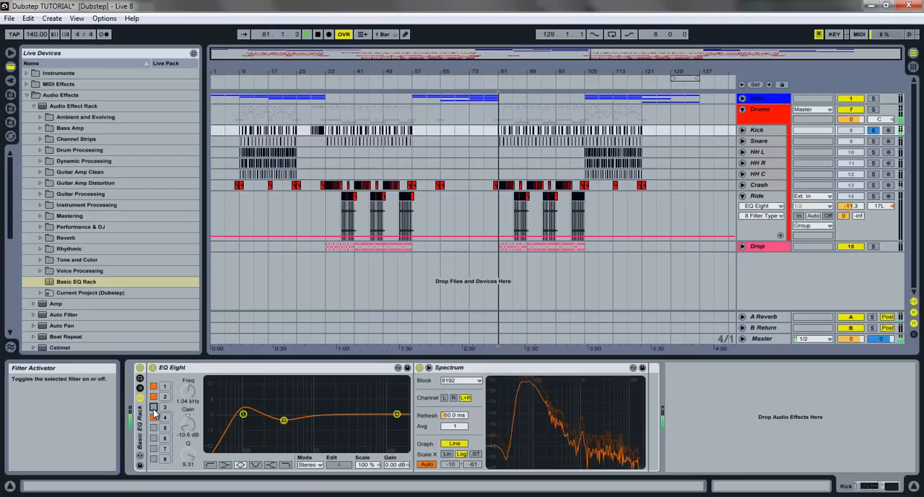
left_click(153, 407)
key("space")
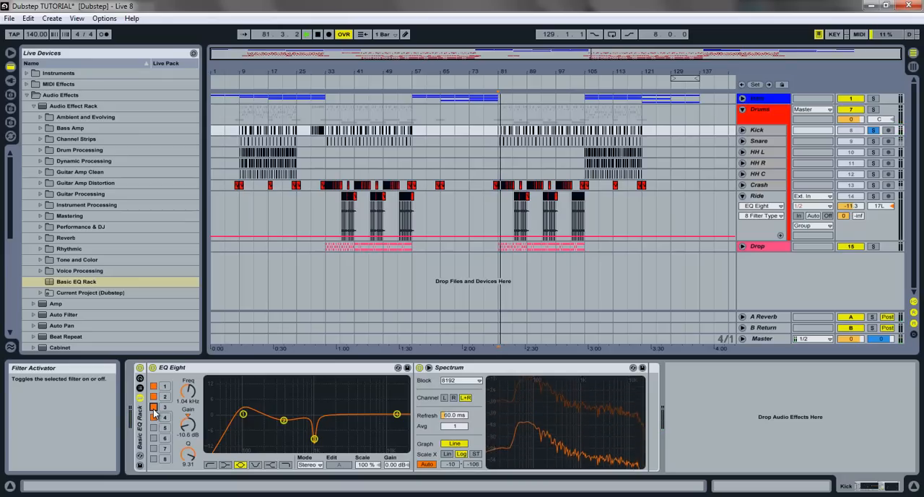
left_click(153, 407)
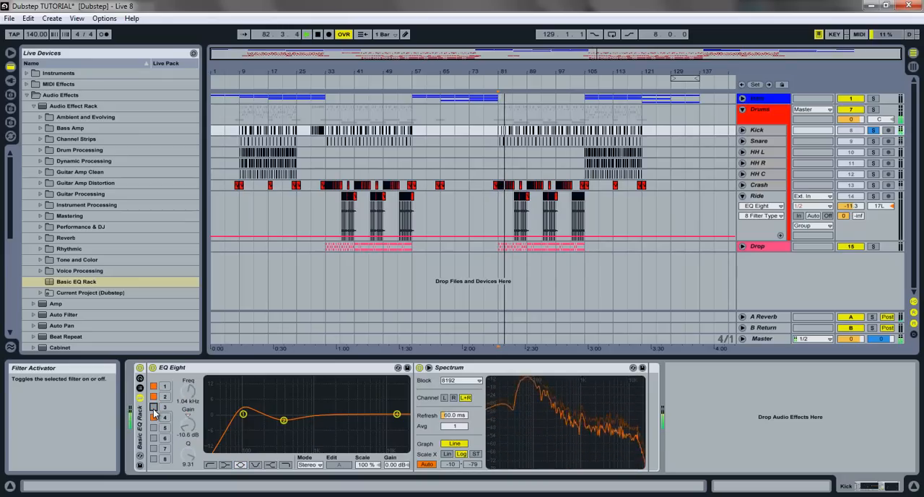
left_click(153, 408)
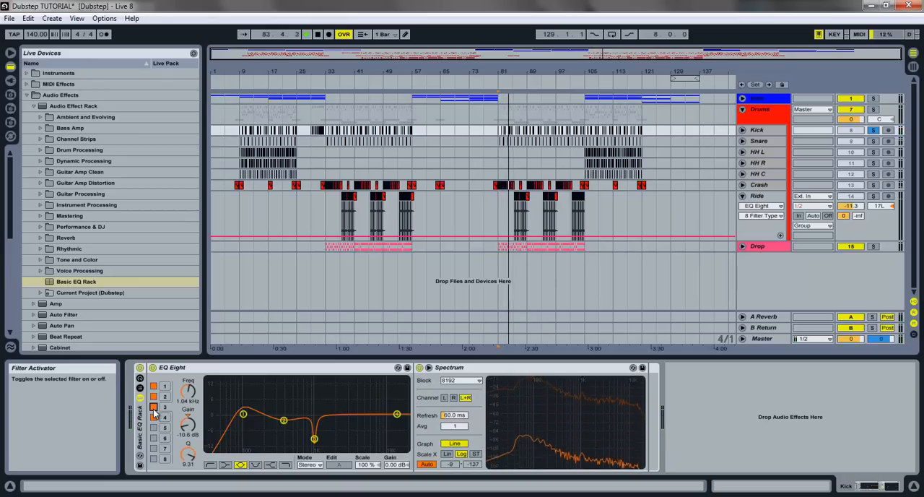
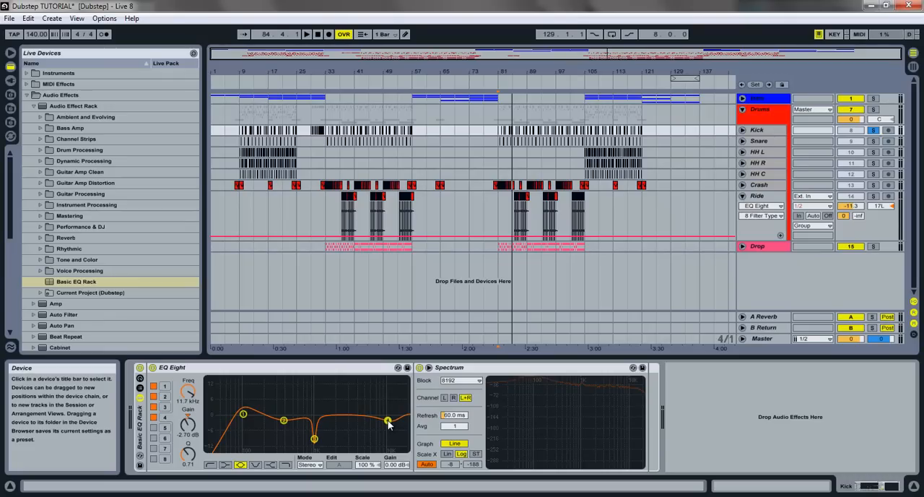
- On Kick, ease the band 4 cut to 2.21 dB at 11.7 kHz, check it in playback and unsolo the track
key("space")
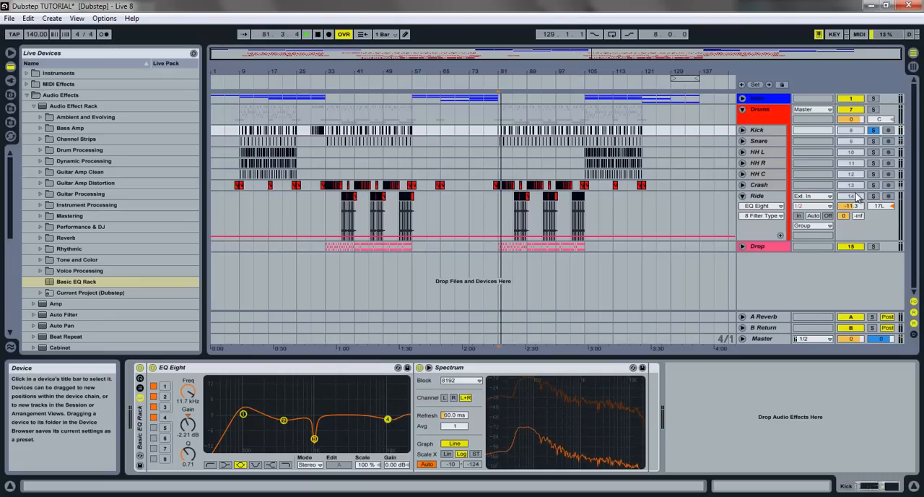
key("space")
left_click(874, 131)
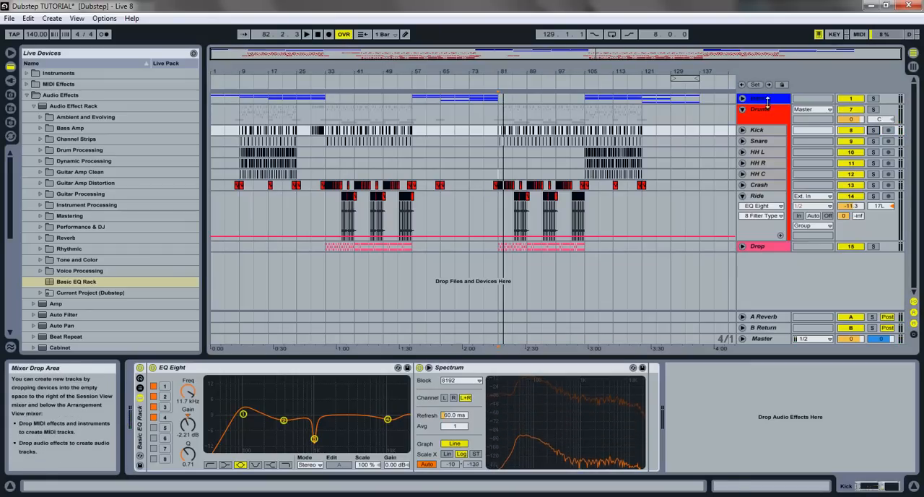
- Collapse the Drums group, expand the Drop group and select the Screamer track
left_click(742, 110)
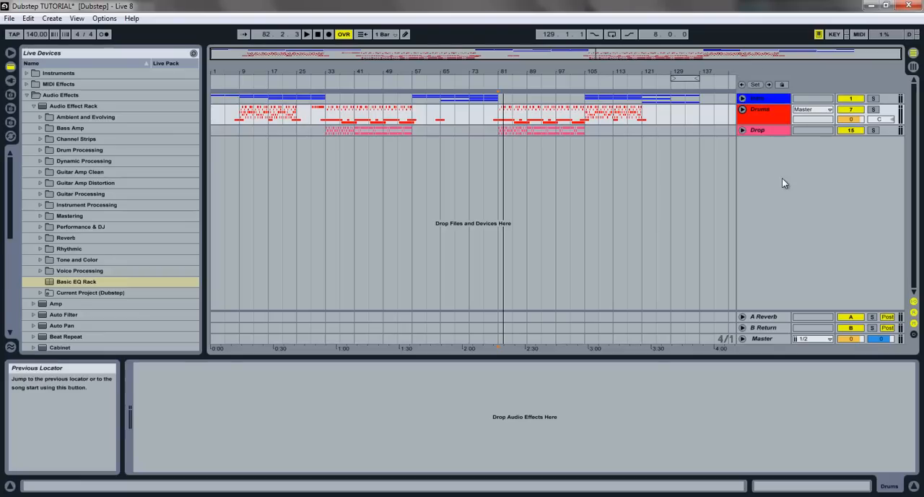
left_click(758, 130)
left_click(742, 130)
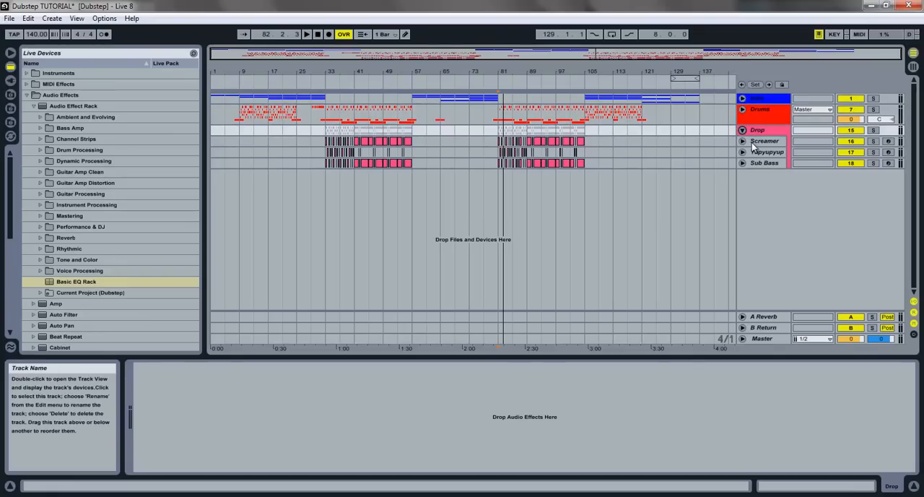
left_click(760, 142)
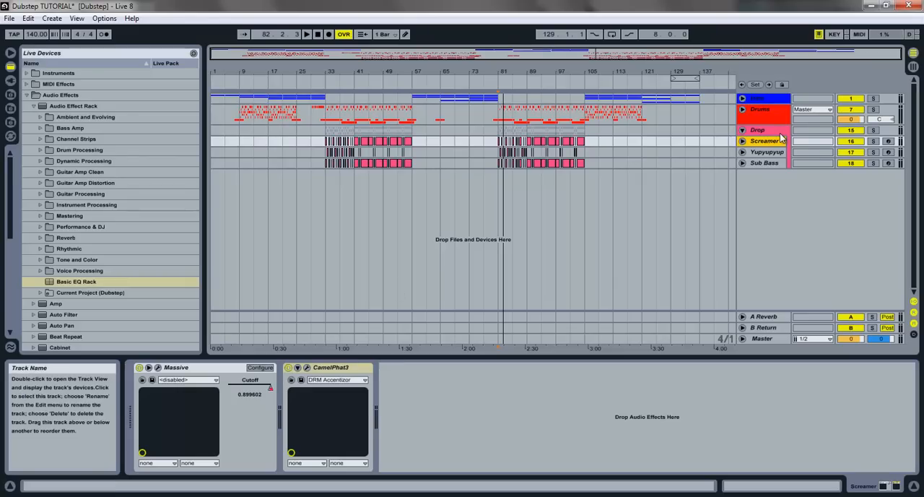
left_click(772, 162)
left_click(768, 141)
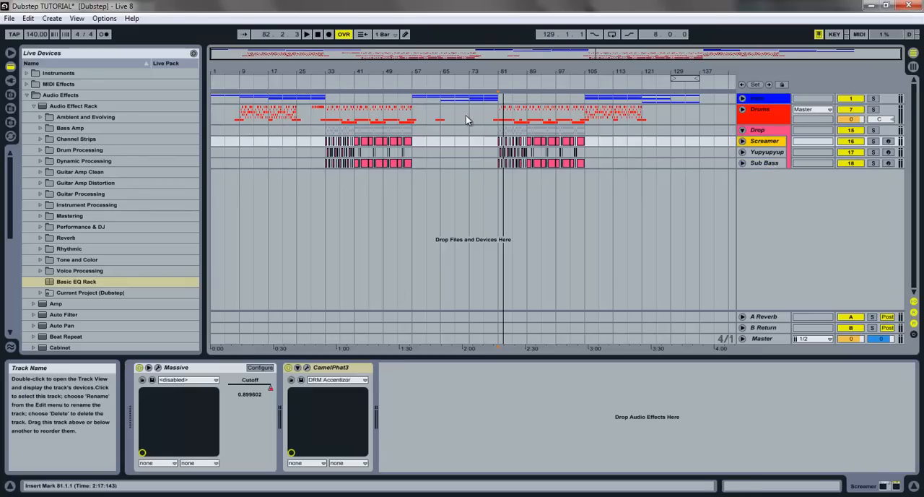
- Add the Basic EQ Rack after CamelPhat3 on Screamer, solo the track and play it from bar 81
left_click_drag(100, 279, 505, 431)
left_click(874, 141)
key("space")
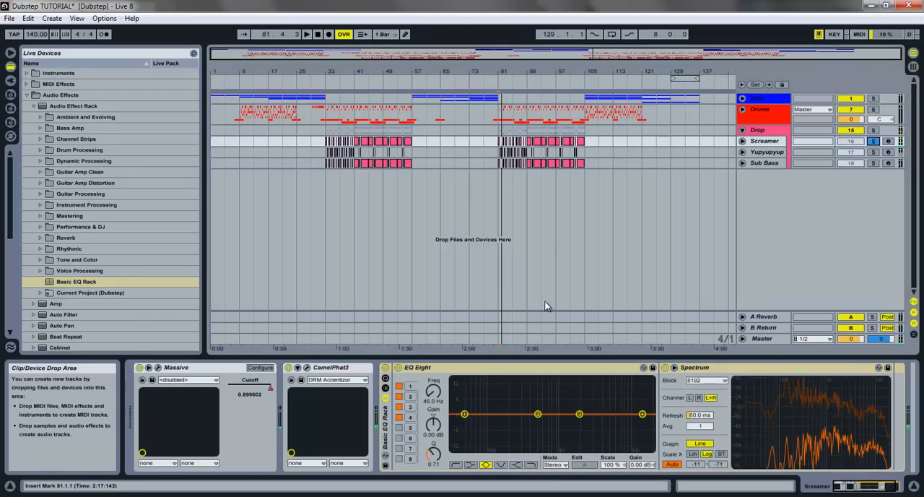
- On Screamer, turn EQ Eight band 1 into a low cut at 180 Hz with Q 0.95, checking it in playback
left_click(455, 464)
left_click_drag(434, 399, 430, 396)
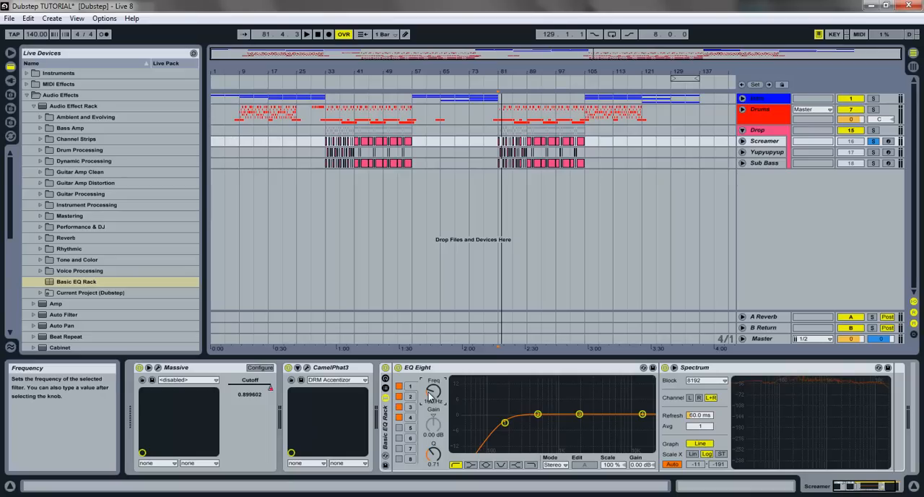
key("space")
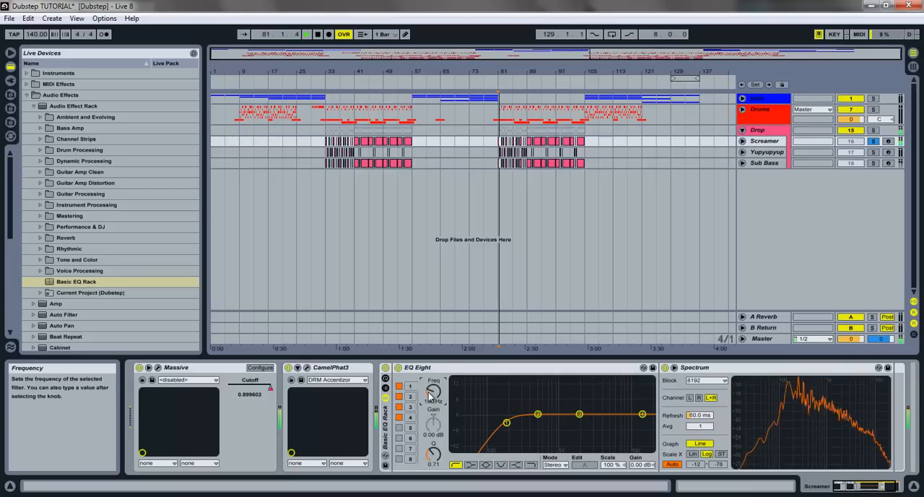
key("space")
left_click_drag(507, 423, 507, 422)
key("space")
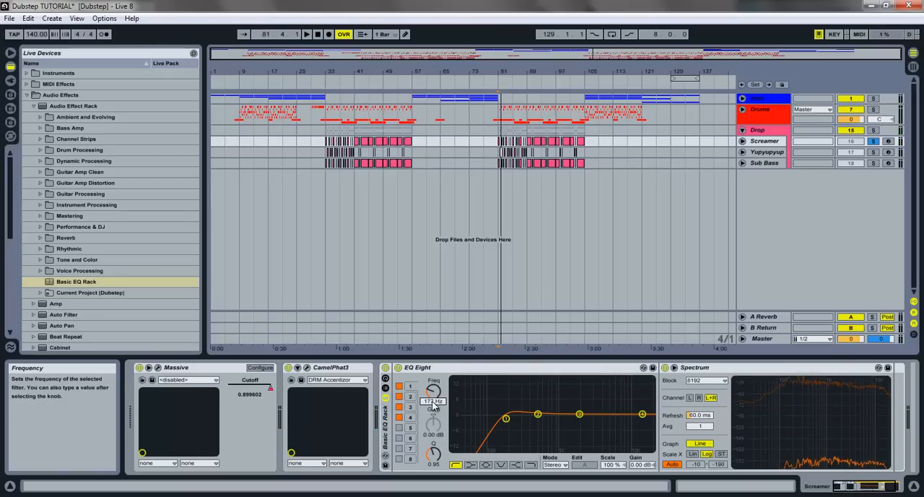
key("Return")
key("space")
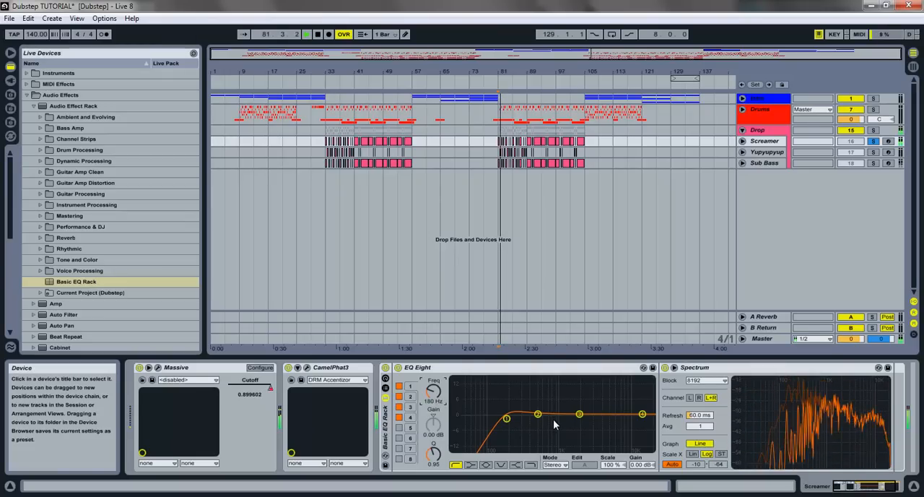
- On Screamer, cut band 2 slightly and boost band 3 by 3.20 dB at 983 Hz with Q 1.46
left_click_drag(537, 414, 551, 407)
left_click_drag(433, 461, 434, 457)
left_click_drag(556, 405, 536, 422)
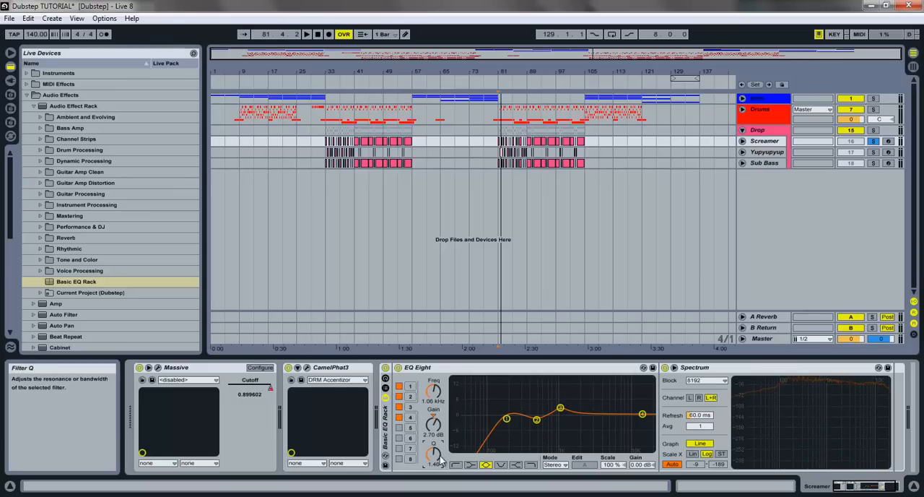
mouse_move(561, 407)
left_mouse_down()
mouse_move(553, 383)
mouse_move(560, 410)
left_mouse_up()
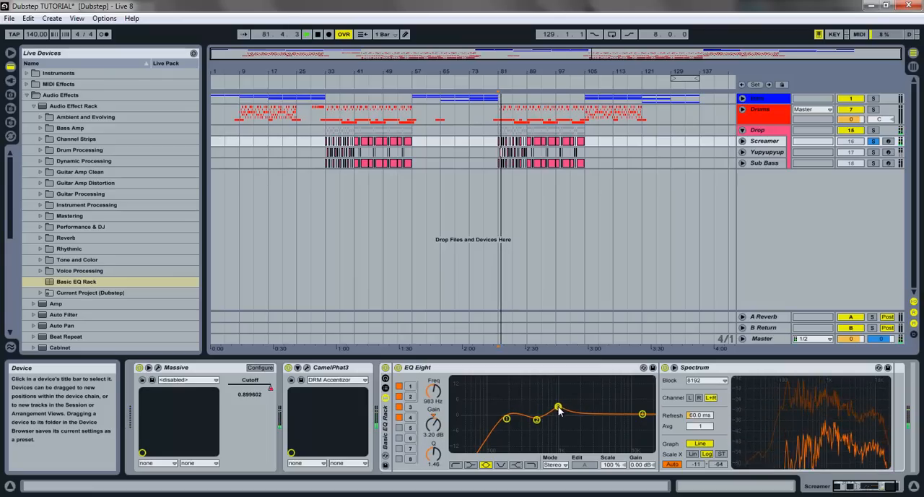
key("space")
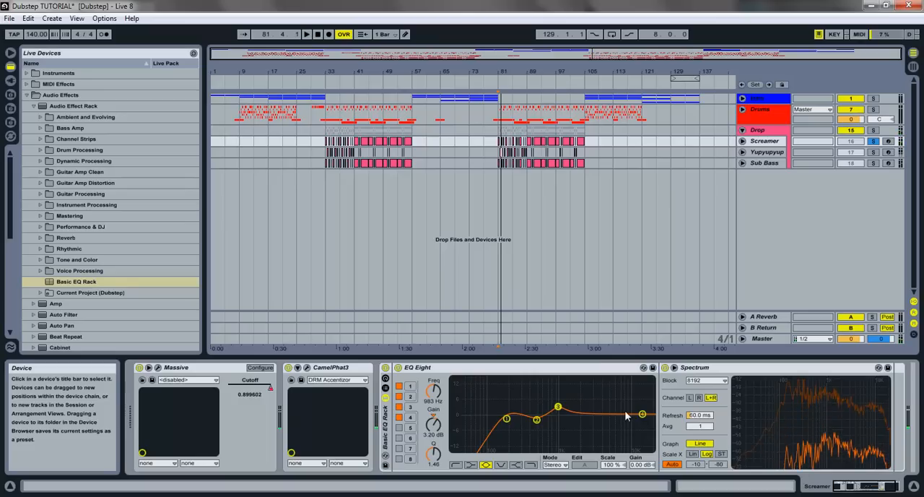
- On Screamer, cut band 4 by 2.95 dB at 9.69 kHz with Q 0.64 and play the result
left_click_drag(642, 413, 630, 423)
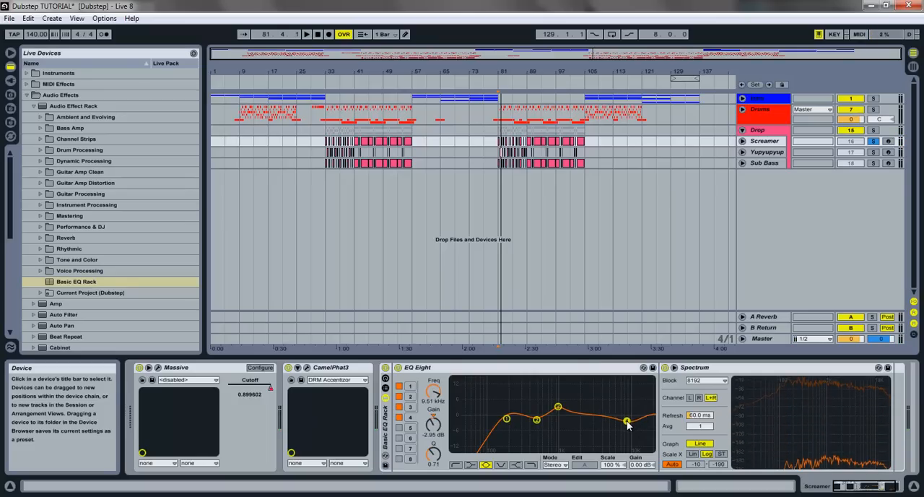
left_click_drag(431, 451, 431, 454)
key("space")
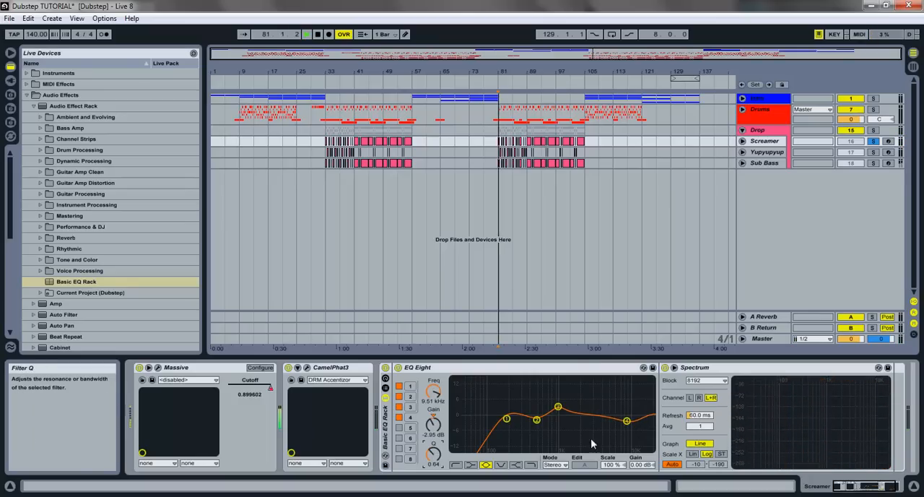
left_click_drag(626, 421, 627, 422)
key("space")
key("space")
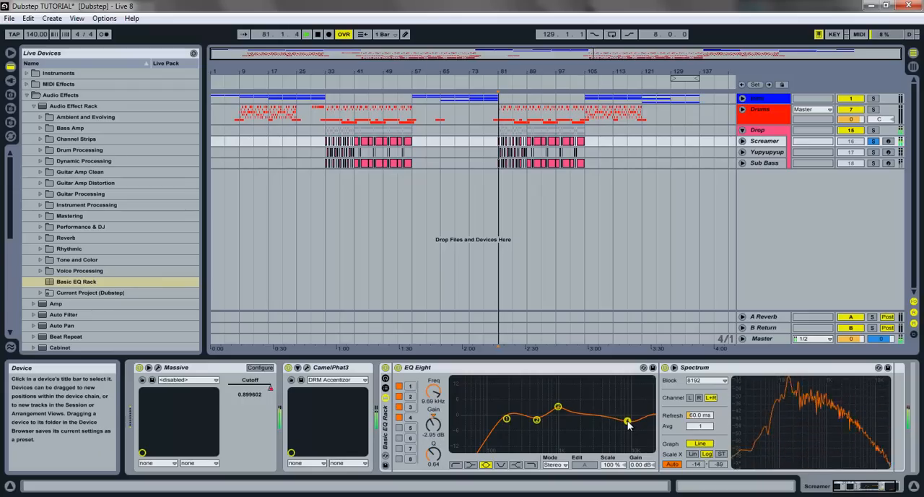
- Enable band 5 on Screamer with a 0.74 dB cut at 2.97 kHz and Q 0.79, checking it in playback
key("space")
left_click(398, 427)
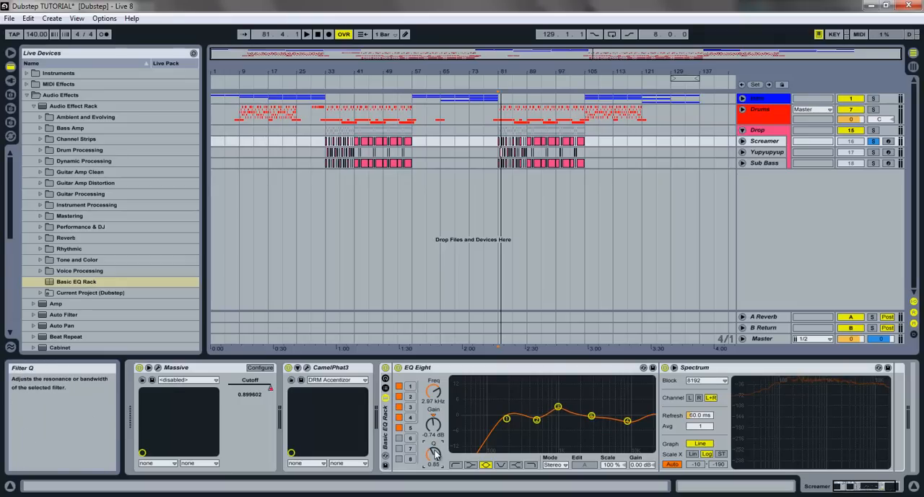
key("space")
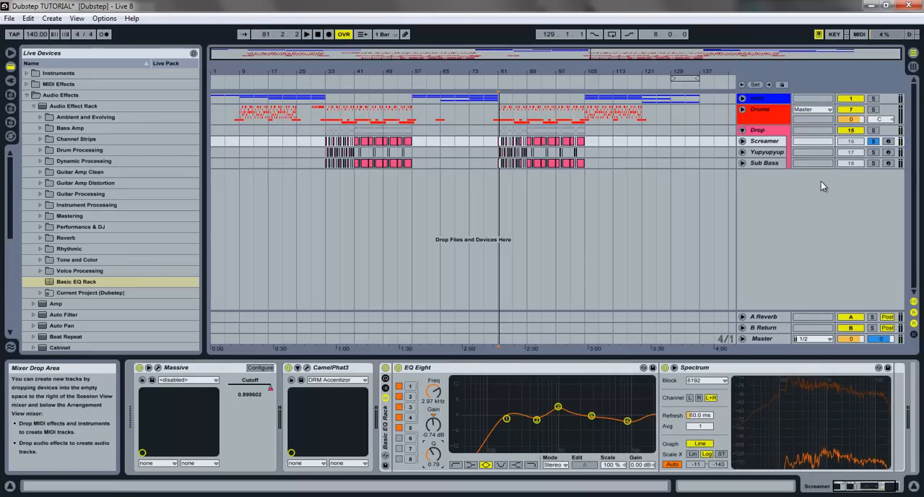
- Solo Yupyupyup, select its first clip after bar 81 and add the Basic EQ Rack to the track
left_click(873, 162)
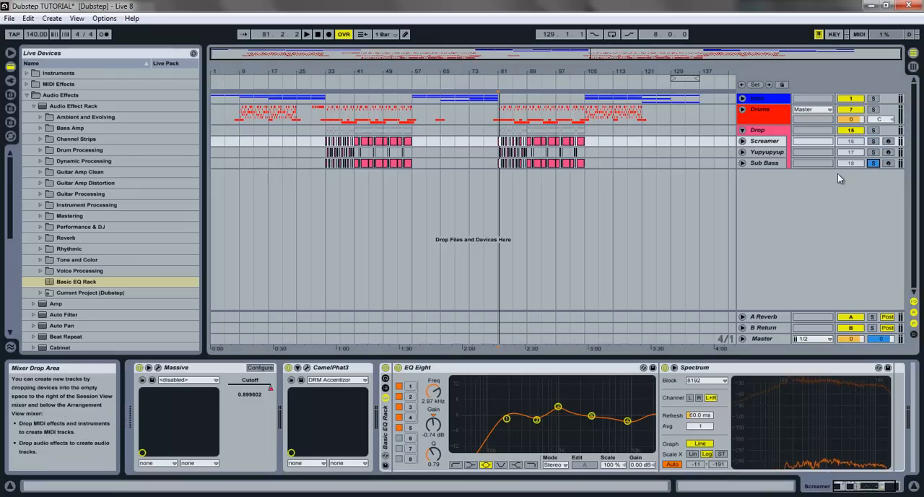
left_click(872, 151)
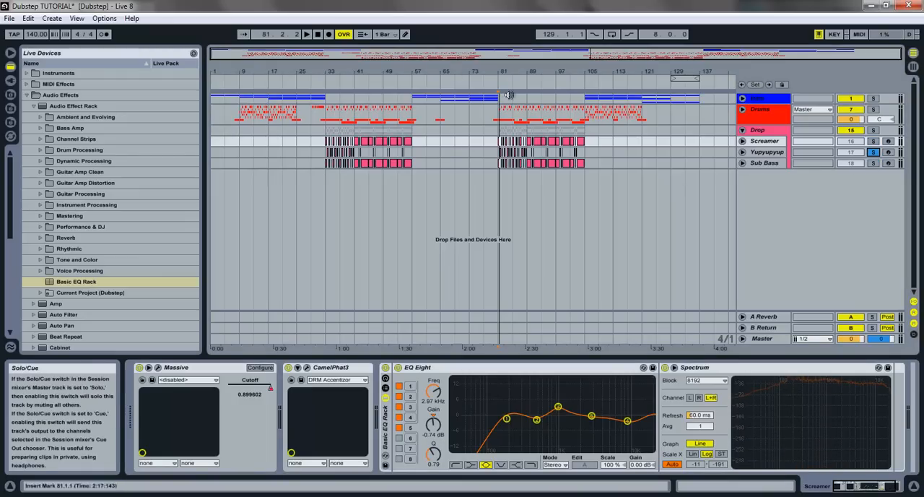
left_click_drag(508, 68, 517, 73)
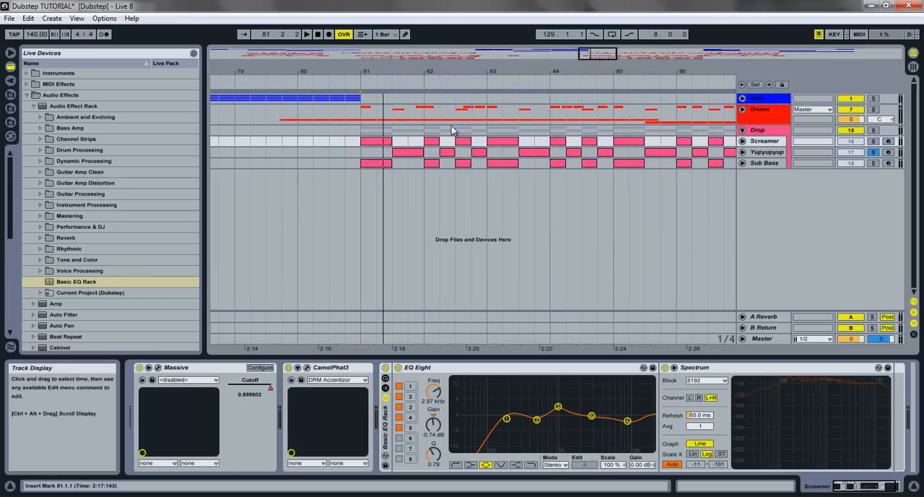
left_click(396, 151)
mouse_move(83, 282)
left_mouse_down()
mouse_move(420, 394)
mouse_move(442, 413)
left_mouse_up()
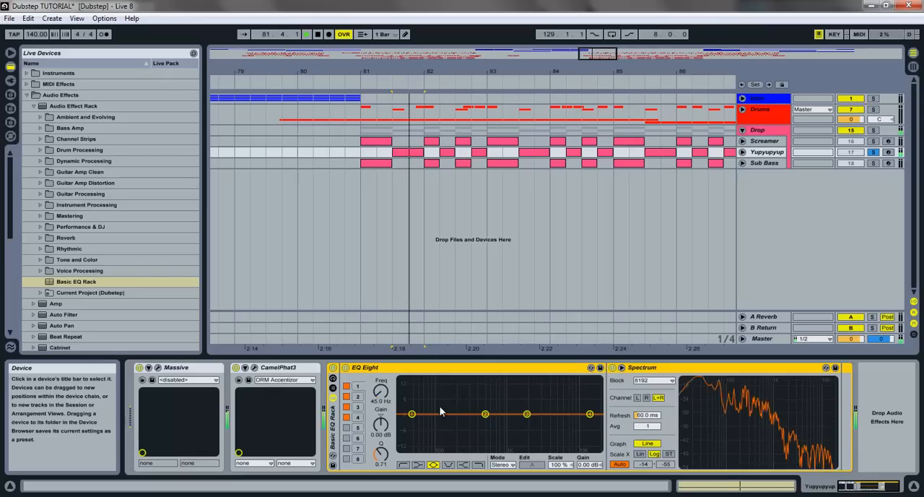
- On Yupyupyup, boost band 1 by about 3.4 dB near 67 Hz with Q 1.52, checking it in playback
left_click_drag(412, 414, 424, 413)
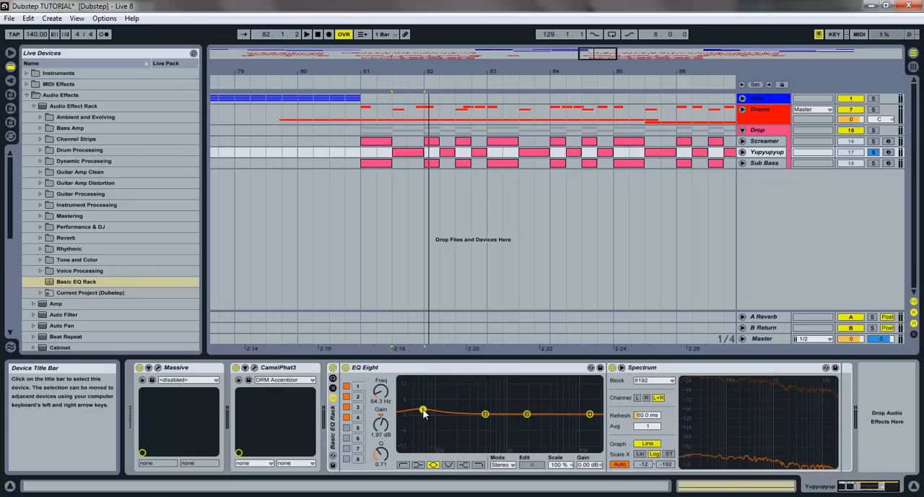
left_click_drag(382, 454, 382, 442)
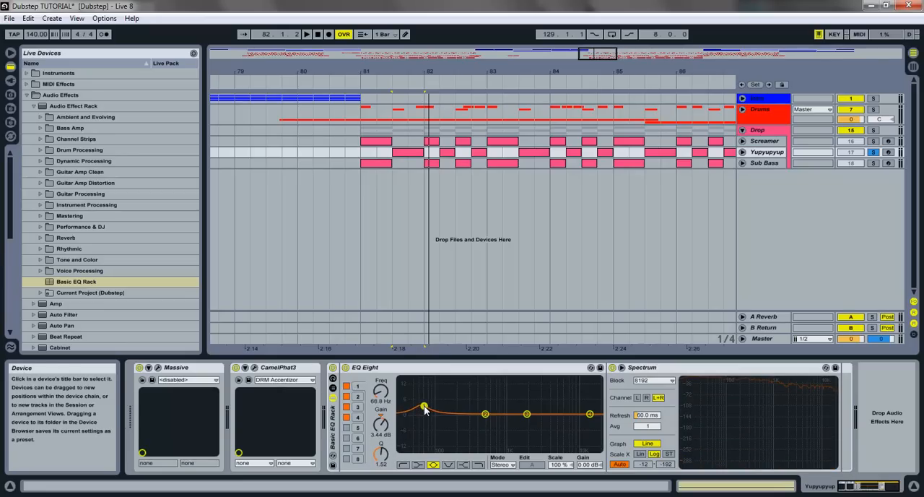
key("space")
left_click_drag(425, 408, 424, 406)
key("space")
key("space")
key("space")
- On Yupyupyup, cut band 2 by 7.13 dB at 104 Hz with Q 1.94 and listen to the result
left_click_drag(486, 416, 482, 417)
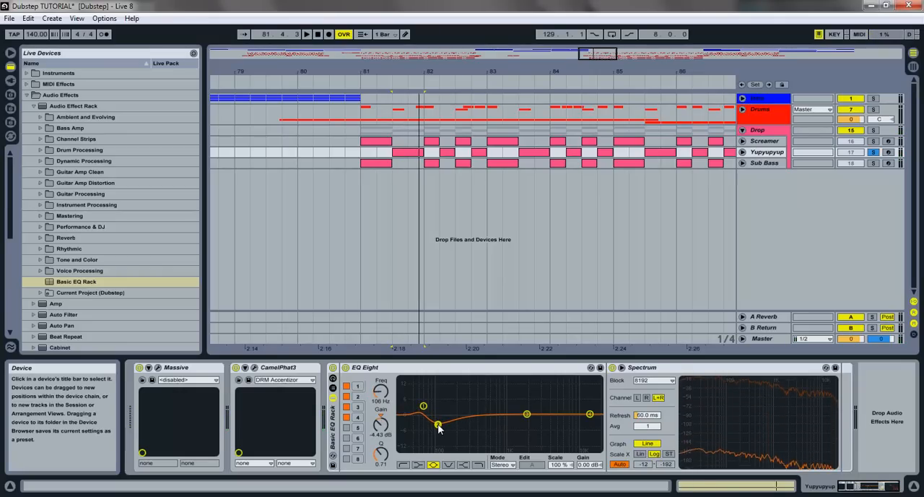
left_click_drag(384, 464, 384, 456)
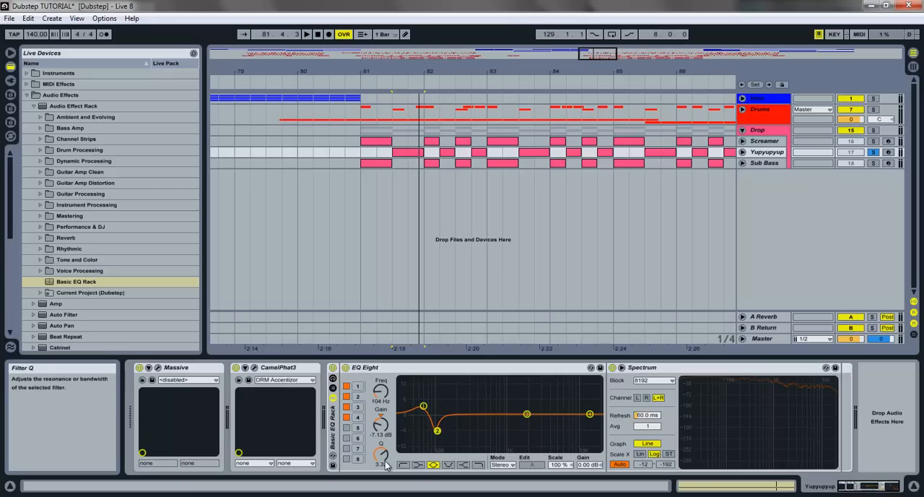
key("space")
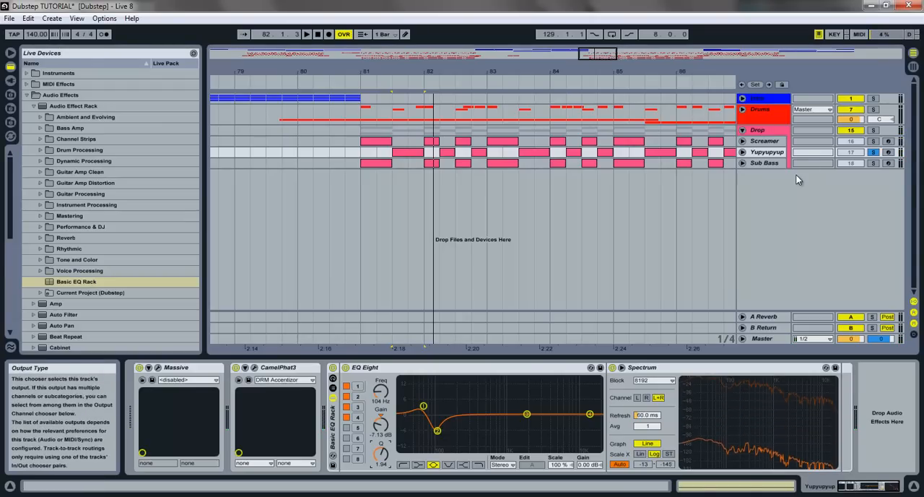
key("space")
- Expand the Drums group, solo Kick together with Yupyupyup and play both from 81.3
left_click(742, 110)
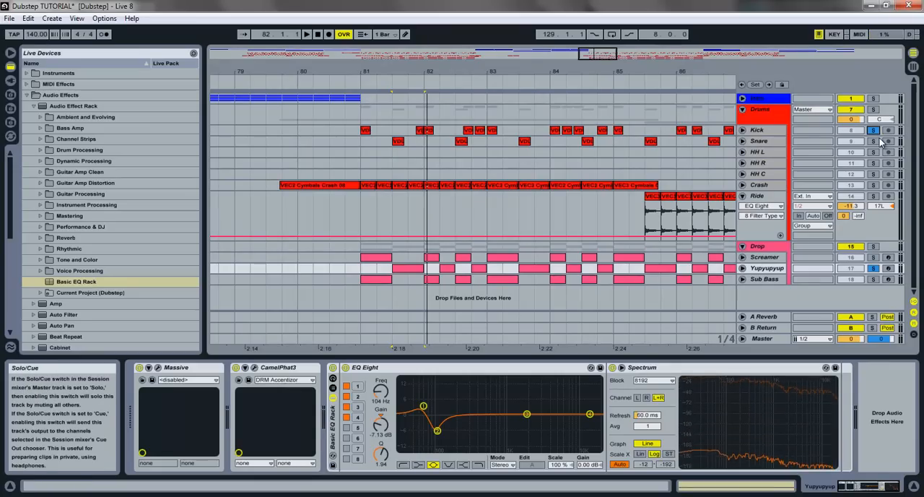
key("space")
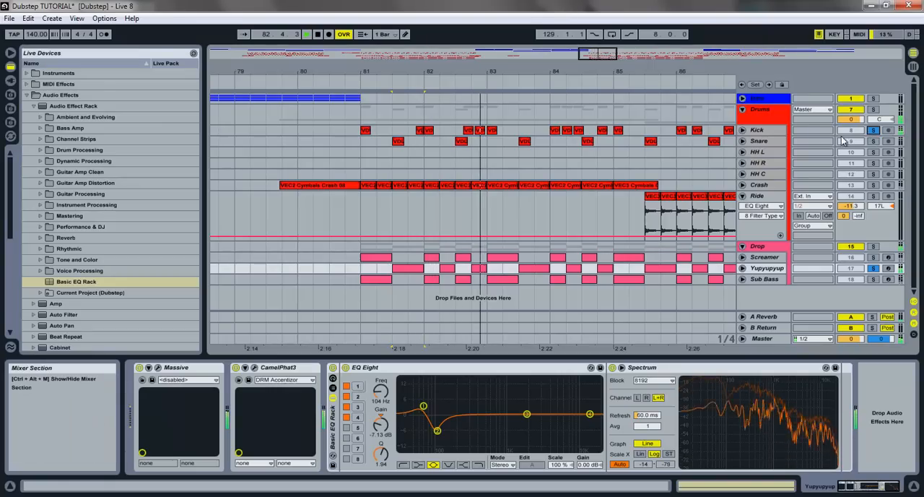
- Check the CamelPhat3 and Massive devices on Yupyupyup during playback, viewing and closing the Massive synth window
left_click(238, 372)
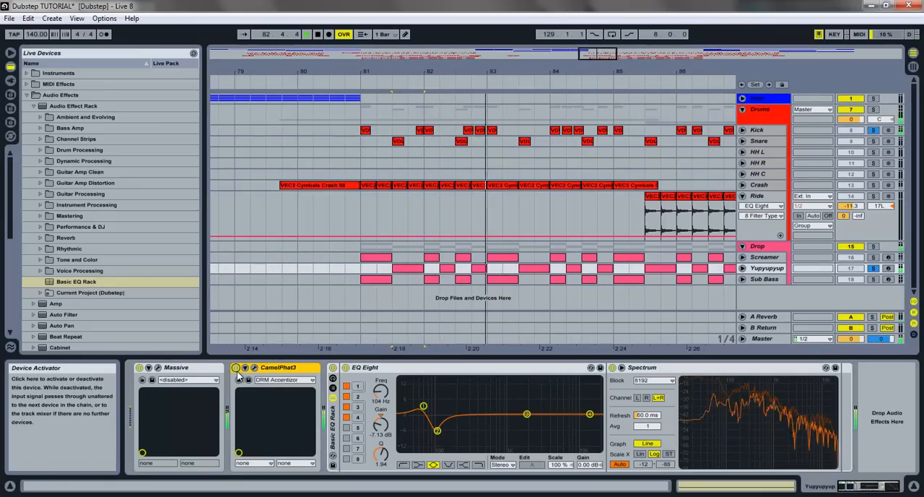
left_click(158, 368)
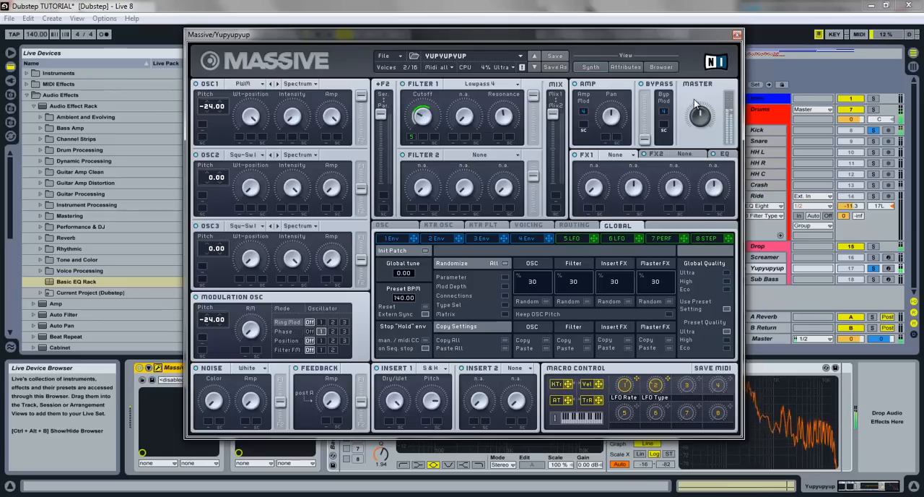
left_click(736, 35)
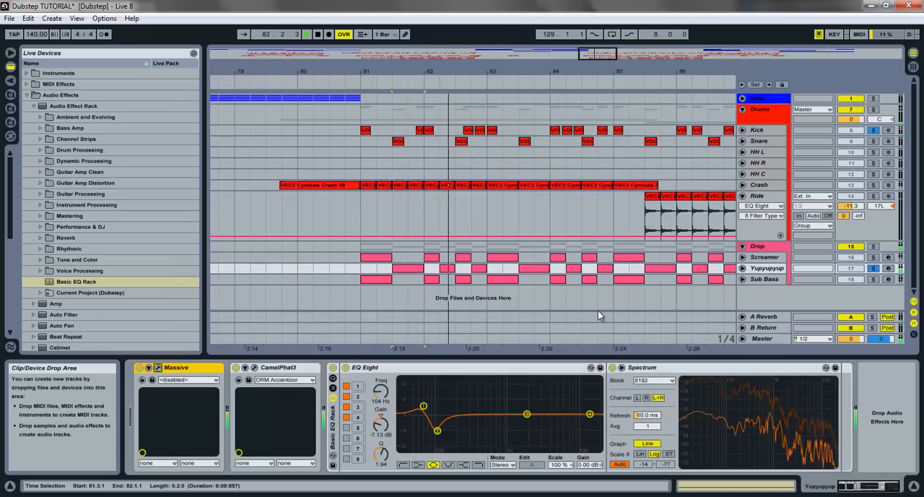
- On Yupyupyup, boost band 3 slightly and cut band 4 by 2.70 dB at 10.5 kHz with Q 0.54, checking in playback
left_click_drag(529, 413, 475, 415)
key("space")
key("space")
key("space")
key("space")
left_click_drag(385, 461, 385, 449)
mouse_move(476, 410)
left_mouse_down()
mouse_move(468, 416)
mouse_move(488, 413)
left_mouse_up()
left_click_drag(589, 413, 584, 418)
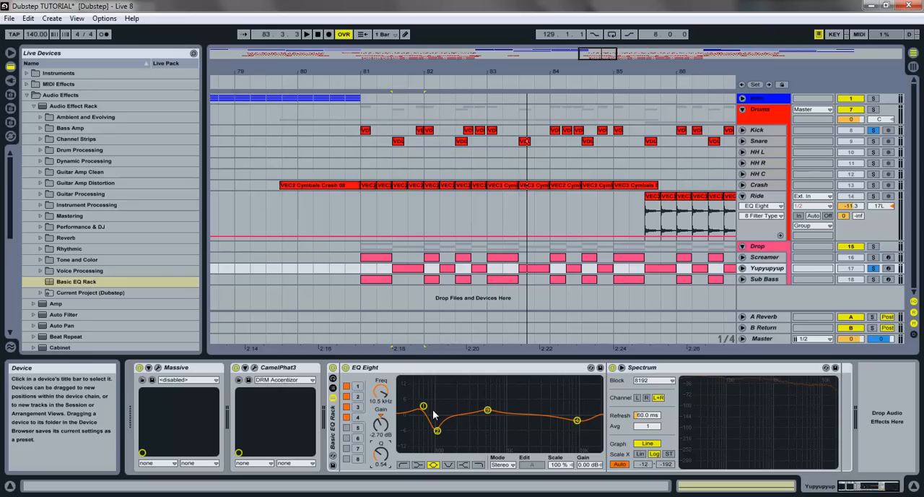
key("space")
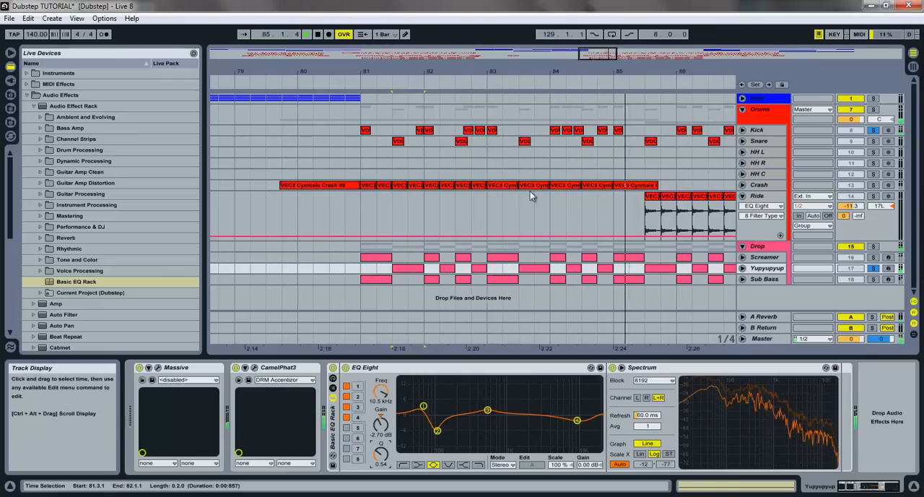
- On Yupyupyup, move EQ band 4 to 8.64 kHz with a 2.95 dB cut and listen to the result
left_click_drag(599, 56, 578, 55)
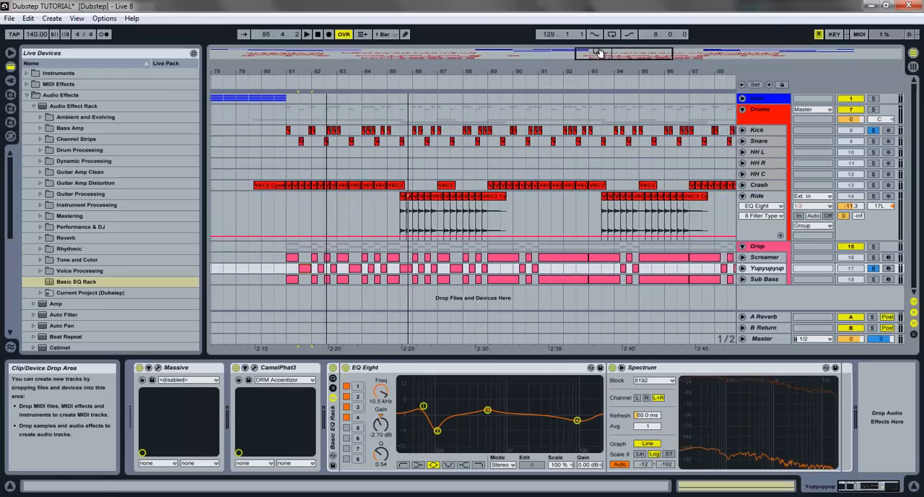
left_click_drag(577, 420, 571, 425)
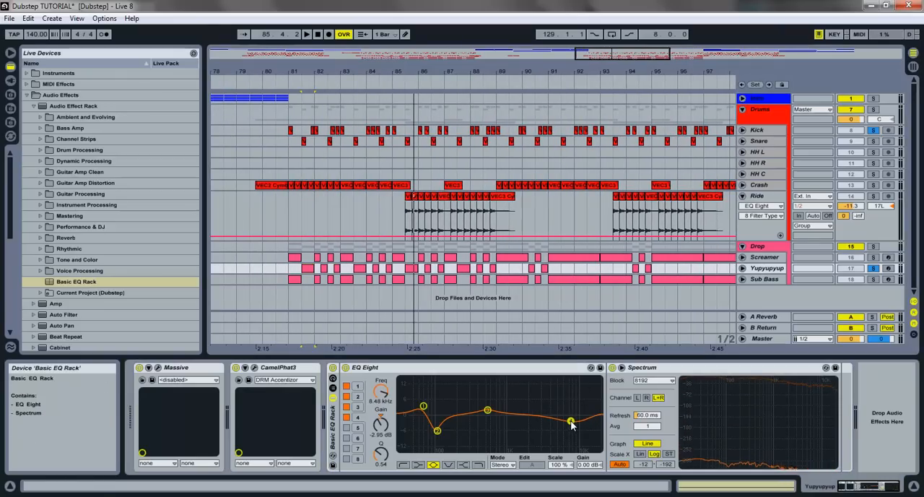
key("space")
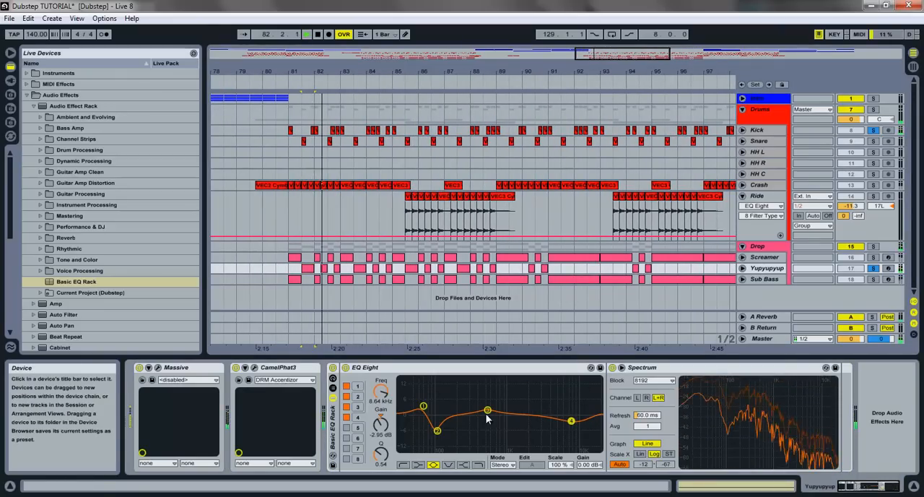
key("space")
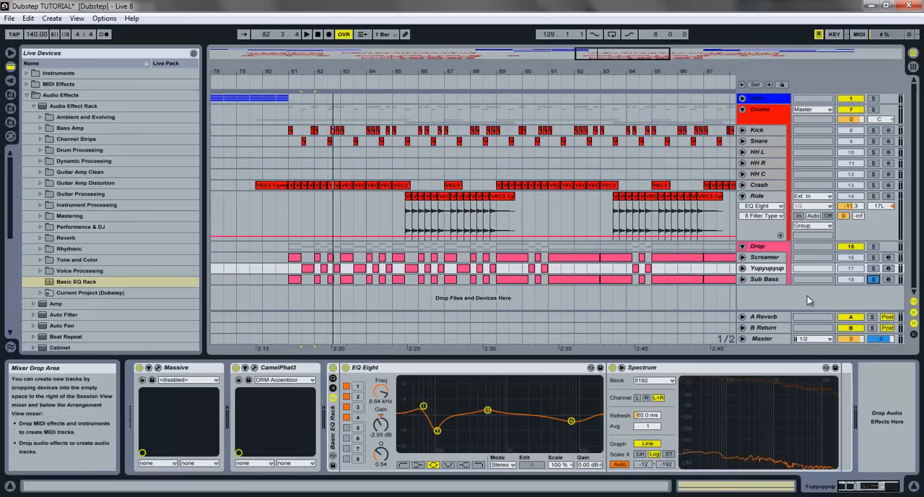
- Load the Basic EQ Rack onto the soloed Sub Bass track and play it from 81.1
left_click(763, 279)
left_click_drag(72, 282, 284, 404)
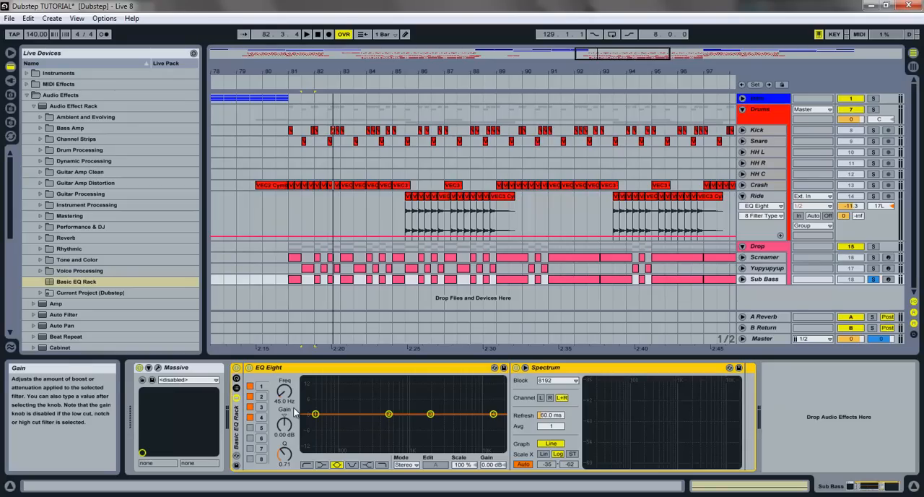
key("space")
key("space")
left_click(294, 279)
- On Sub Bass, boost EQ band 1 by 2.95 dB at 68.1 Hz with Q 1.19, checking in playback
key("space")
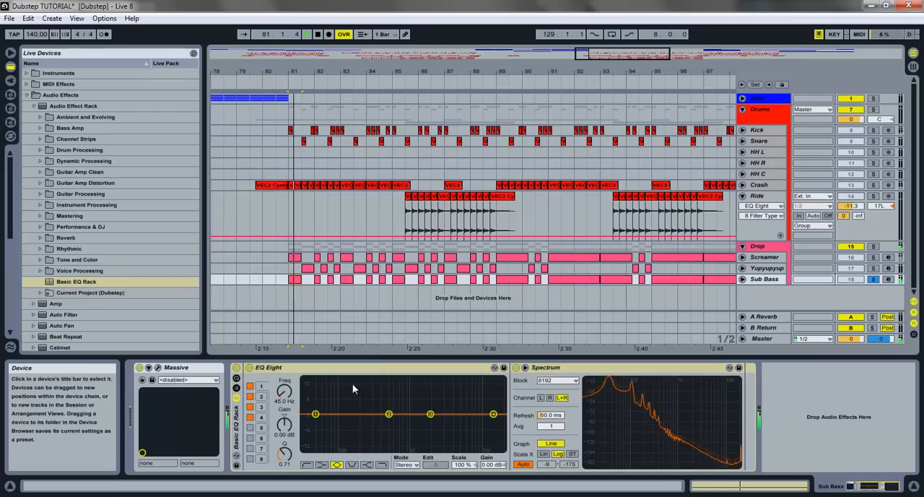
left_click_drag(316, 413, 318, 411)
key("space")
left_click_drag(286, 459, 288, 456)
left_click_drag(318, 407, 328, 409)
key("space")
left_click_drag(287, 453, 287, 454)
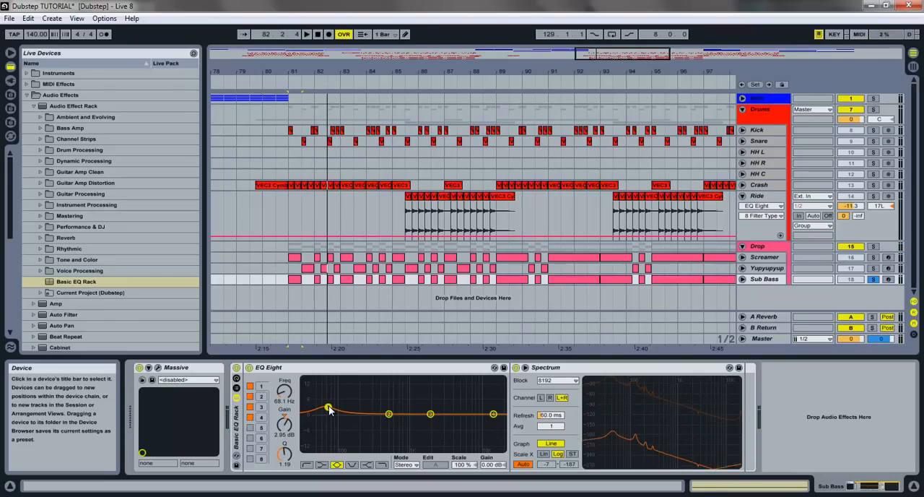
- On Sub Bass, cut EQ band 2 by 4.43 dB at 97.8 Hz with Q 2.20
left_click_drag(389, 413, 356, 421)
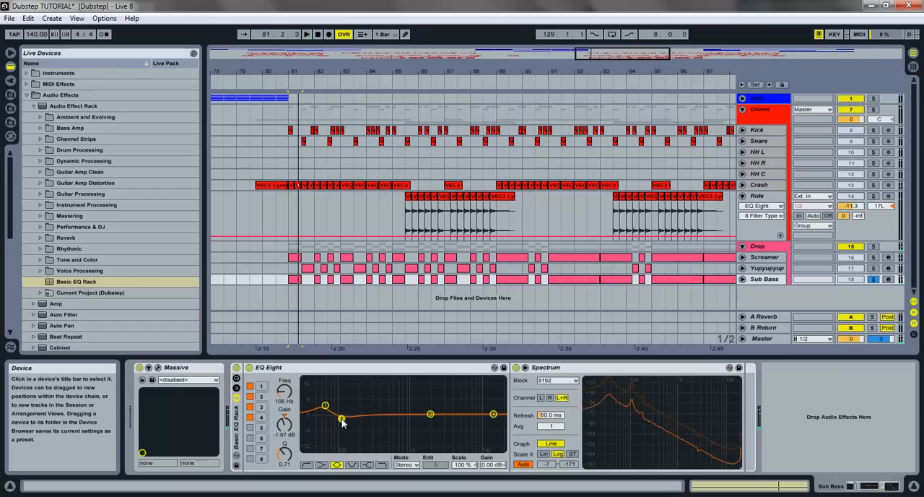
left_click_drag(286, 453, 286, 455)
left_click_drag(338, 419, 339, 423)
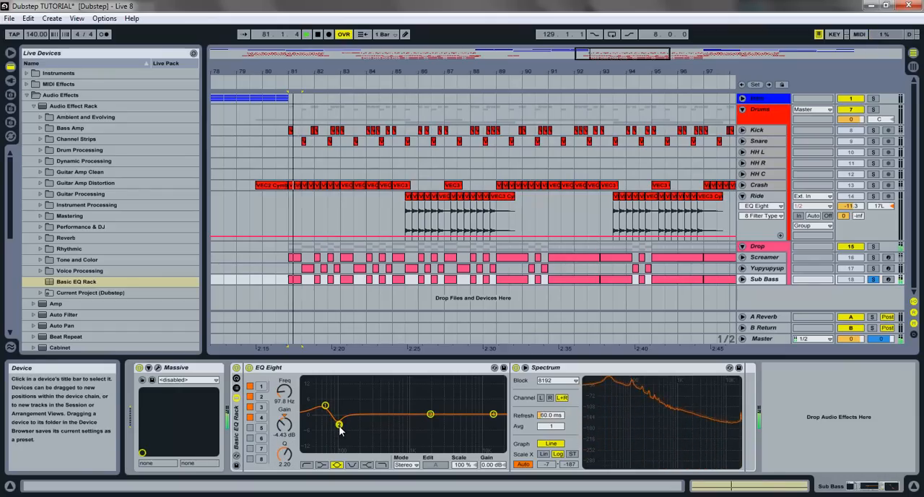
- Switch Sub Bass EQ band 3 to a high cut, lower its frequency to about 1 kHz and listen
left_click(431, 414)
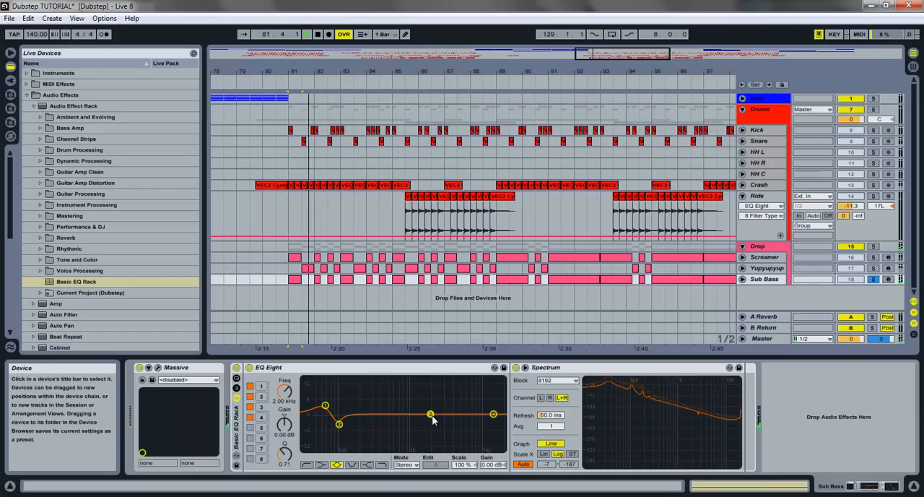
left_click(382, 464)
left_click_drag(289, 456, 288, 457)
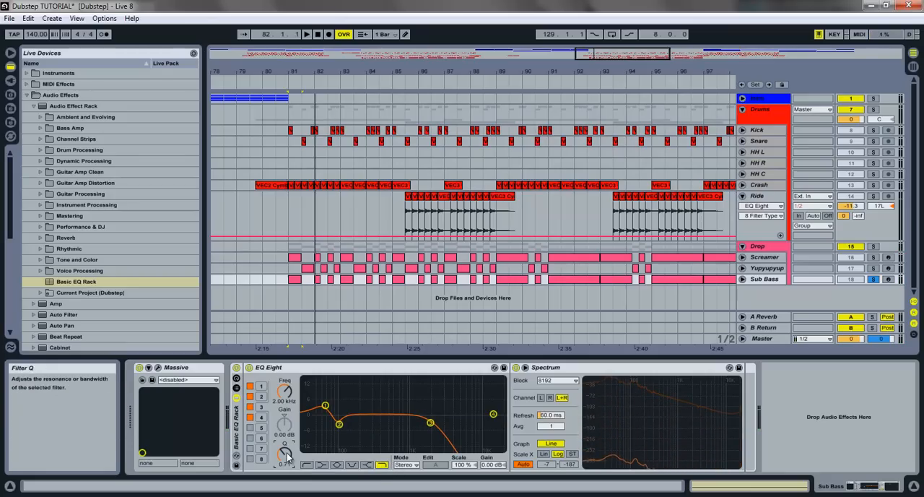
left_click_drag(287, 392, 287, 394)
key("space")
- Change Sub Bass EQ band 2 to a high cut at 90.7 Hz
key("ctrl+z")
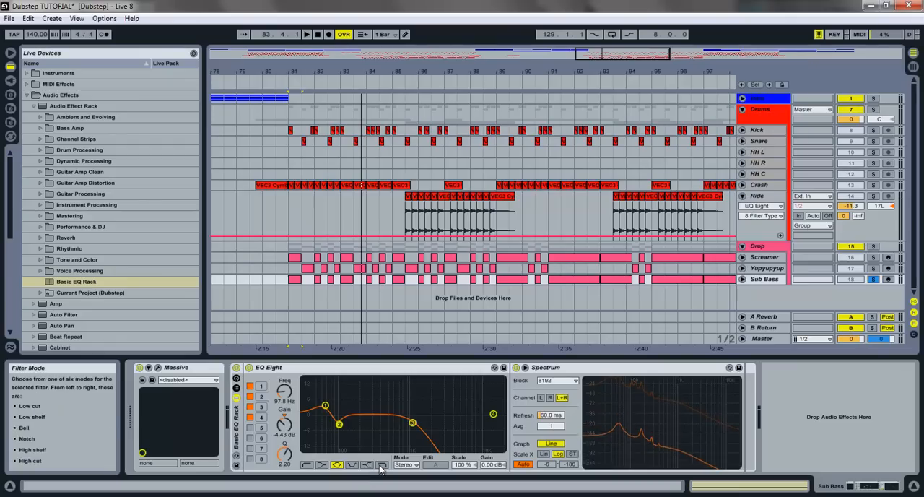
key("ctrl+z")
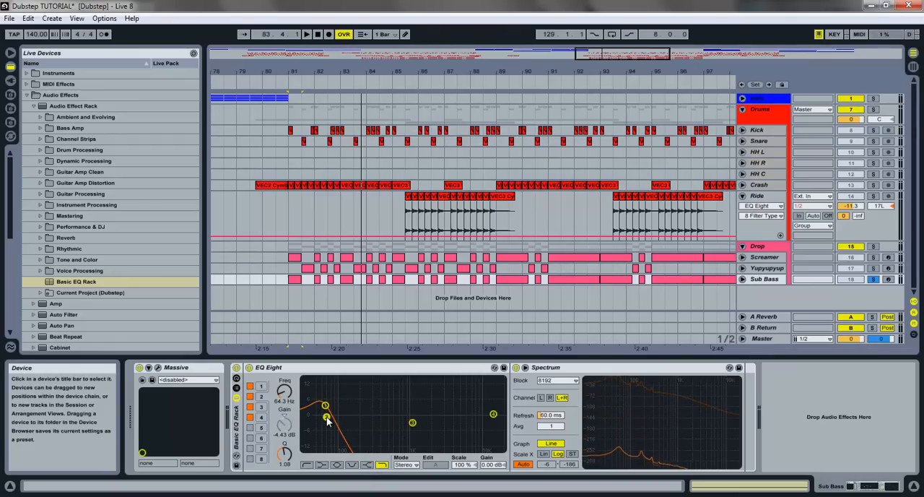
left_click_drag(330, 422, 337, 422)
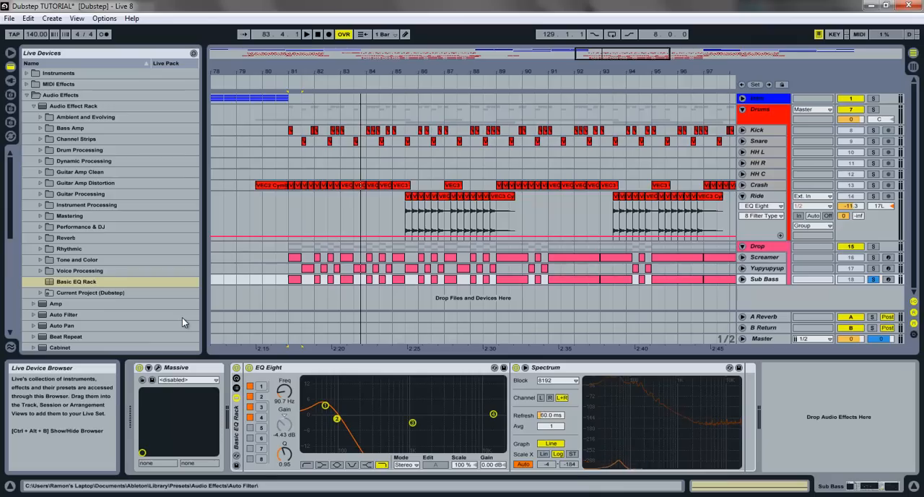
- Collapse the Audio Effect Rack presets to reveal the other audio effects
left_click(32, 106)
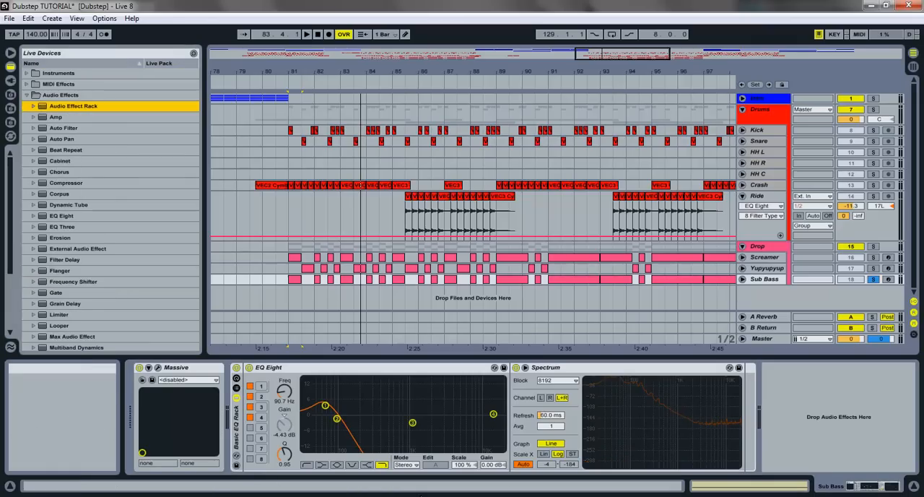
left_click(420, 496)
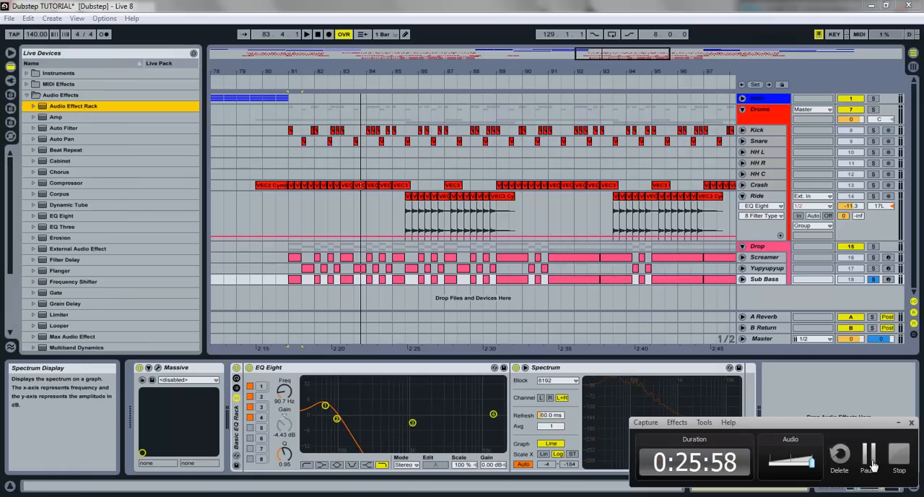
left_click(870, 458)
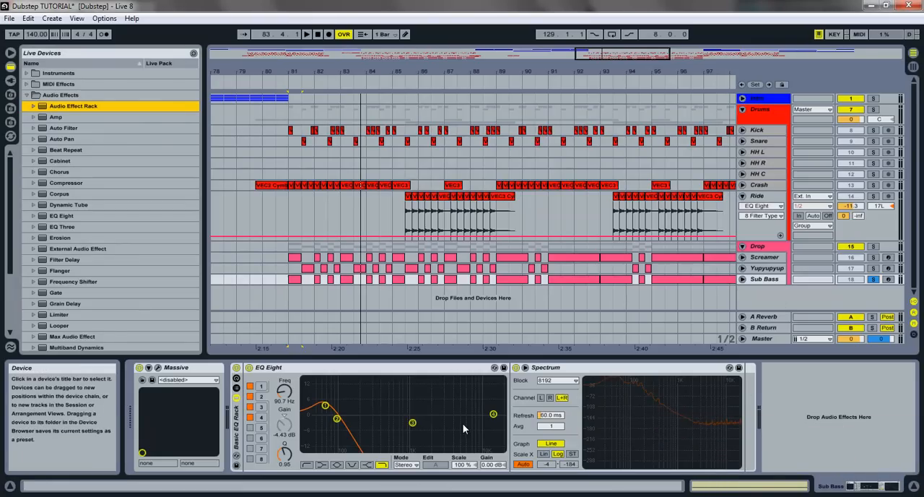
- Add a Compressor after Spectrum in the Sub Bass rack and show its sidechain controls
left_click(38, 184)
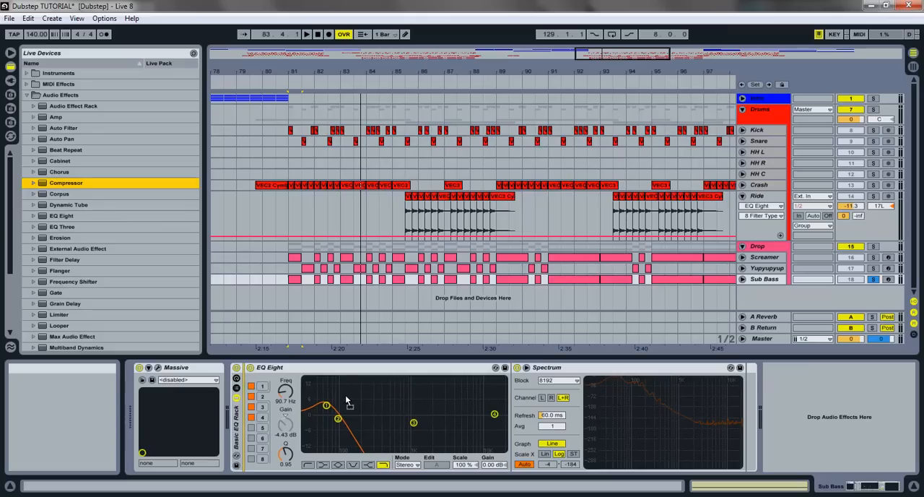
left_click_drag(512, 404, 658, 416)
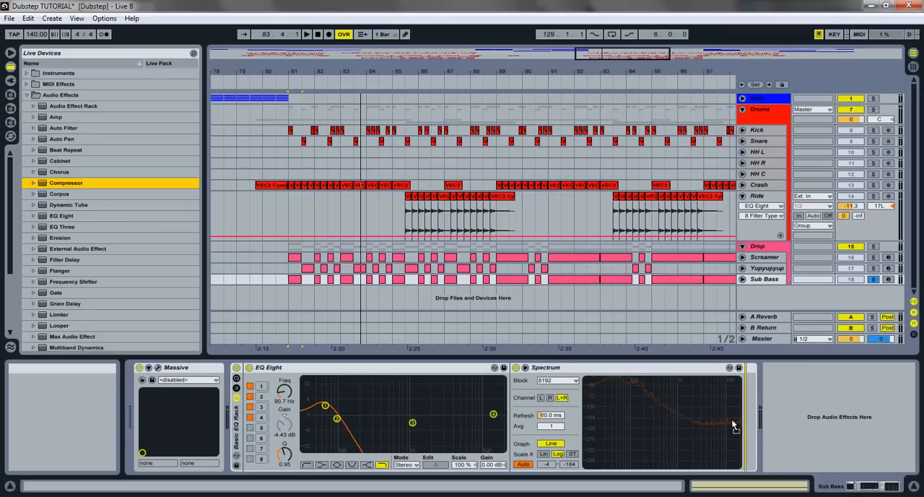
left_click_drag(731, 418, 731, 418)
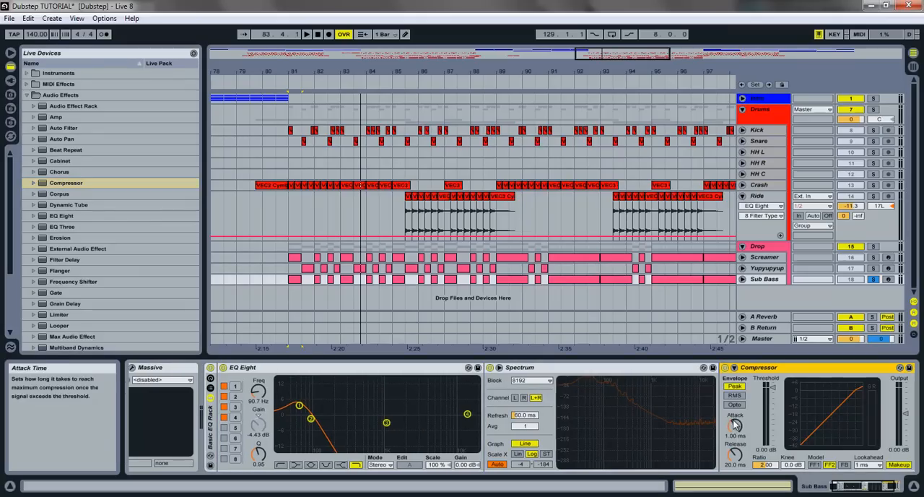
left_click(734, 368)
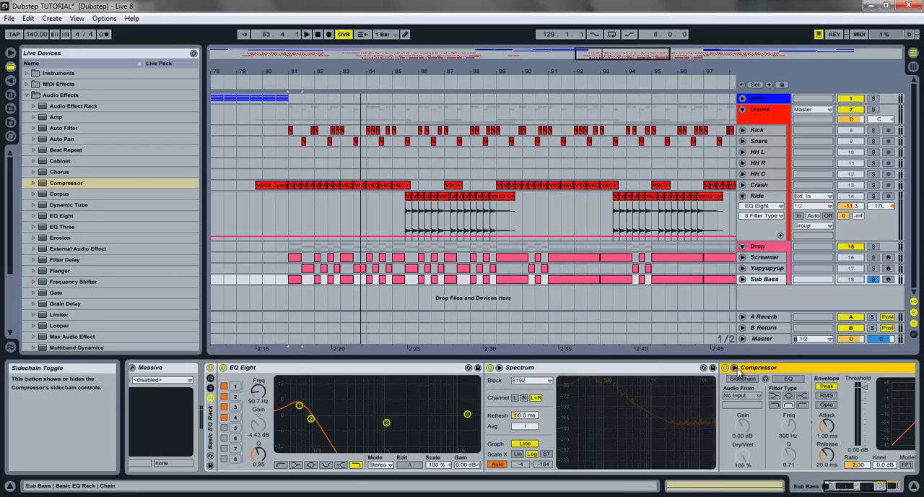
left_click(868, 490)
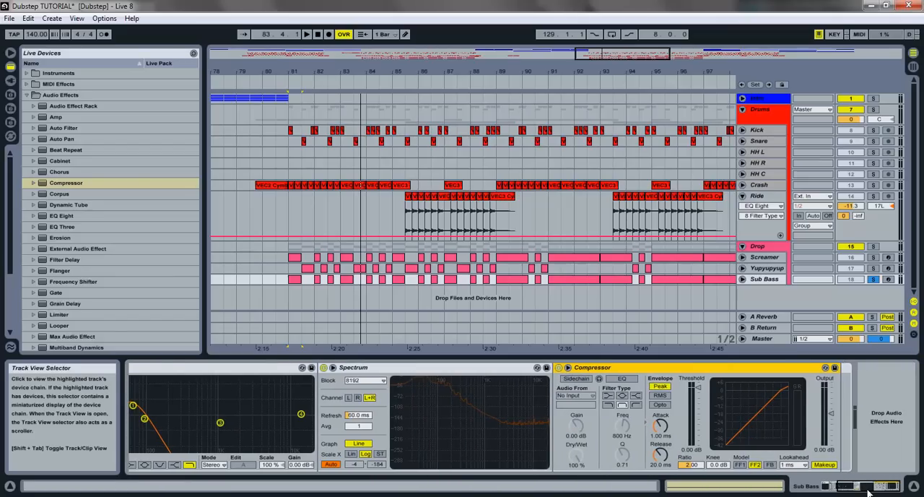
- Sidechain the Sub Bass Compressor to Kick and enable its sidechain EQ with a low-pass filter at 120 Hz
left_click(576, 378)
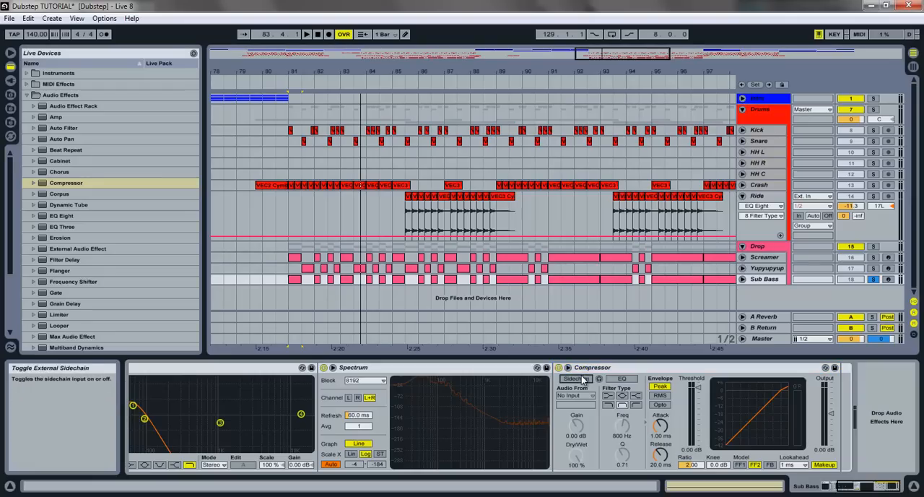
left_click(591, 396)
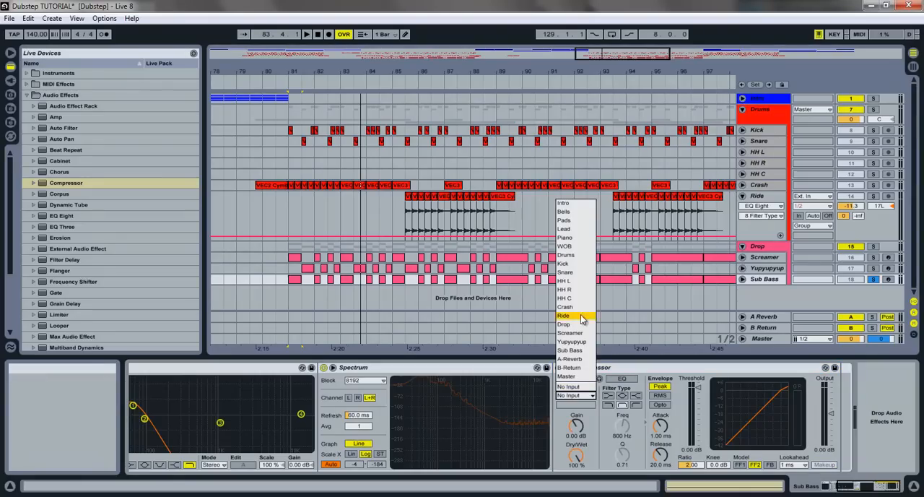
left_click(567, 265)
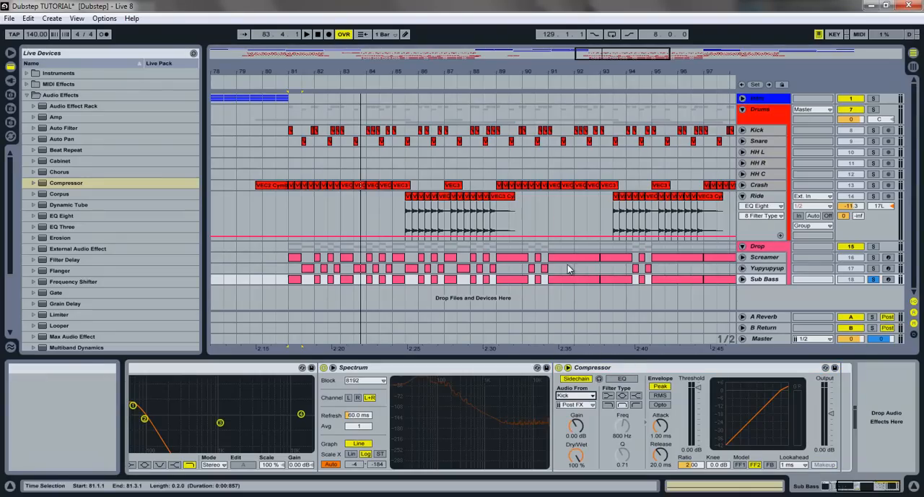
left_click(621, 379)
left_click(608, 405)
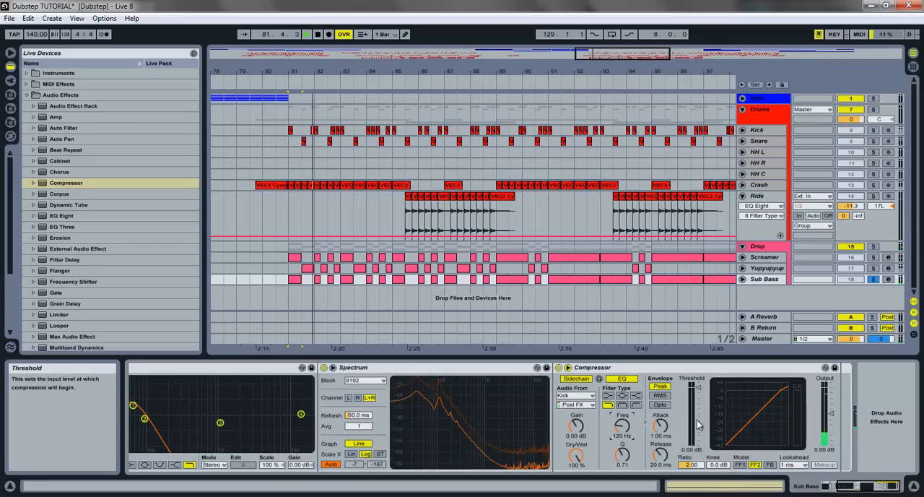
- Set the Compressor's threshold to -25 dB after auditioning -30 dB in playback
left_click_drag(698, 387, 698, 397)
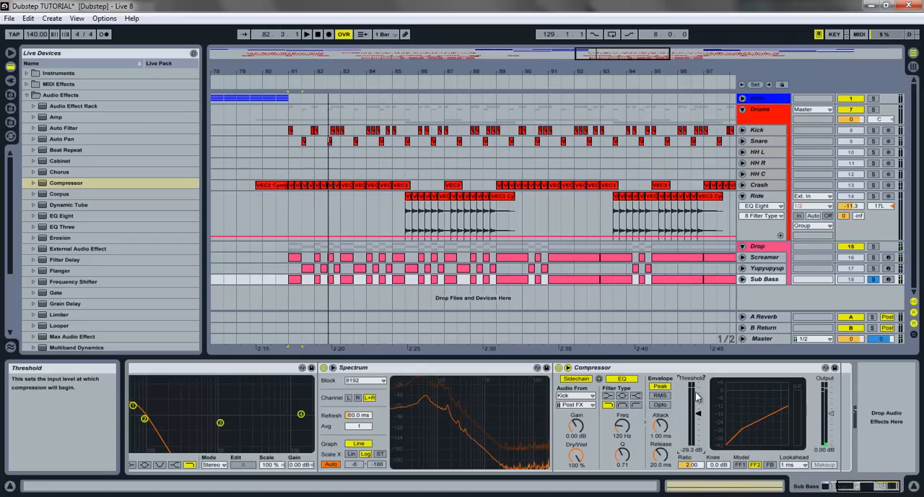
type("-30")
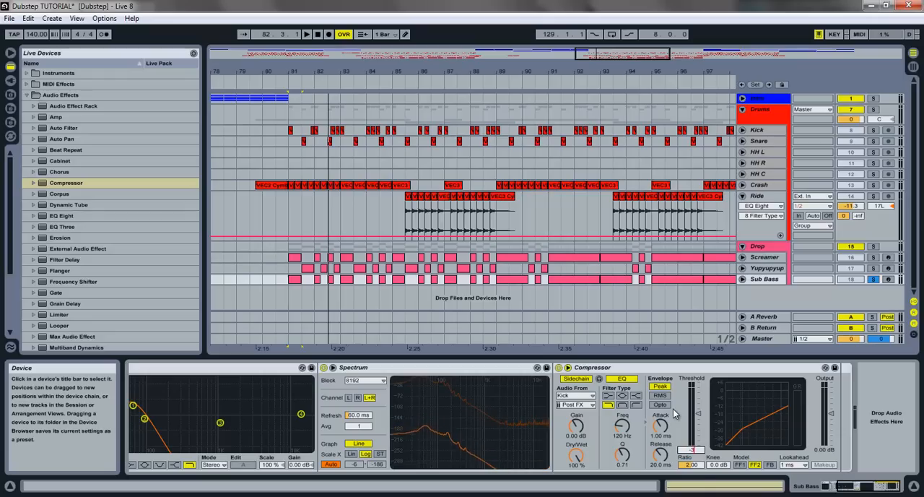
key("Return")
key("space")
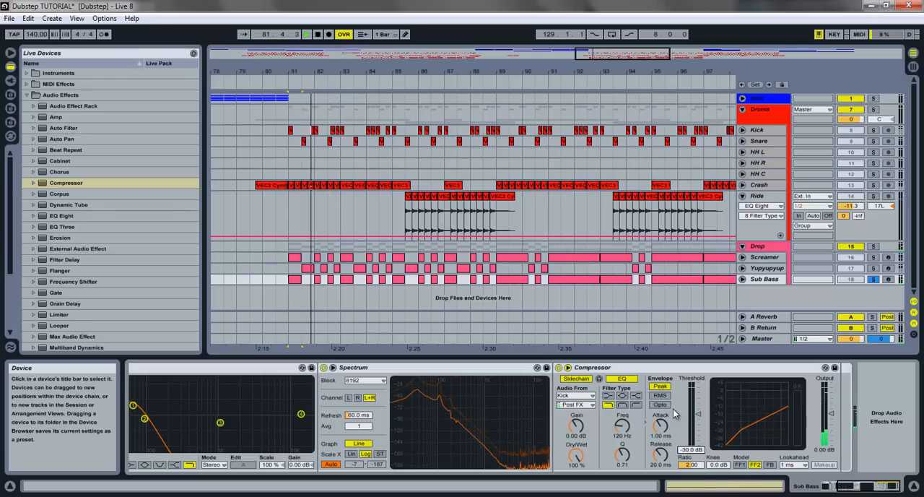
type("-25")
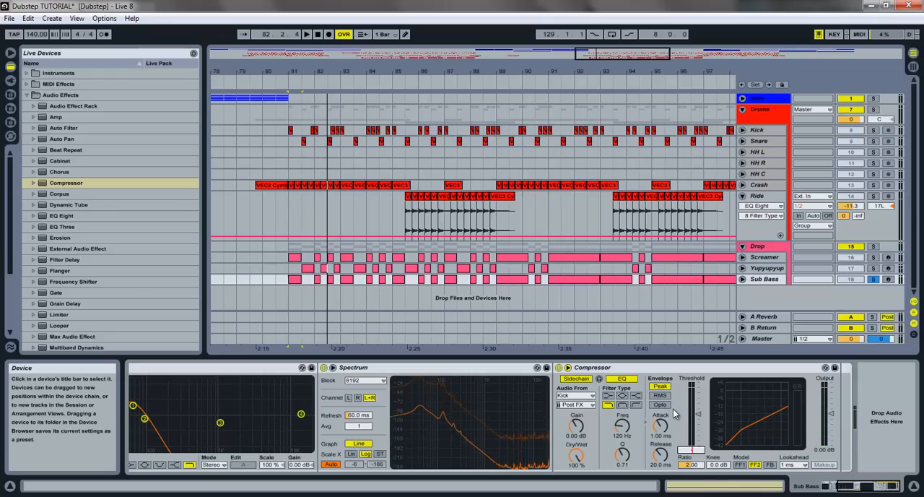
key("Return")
key("space")
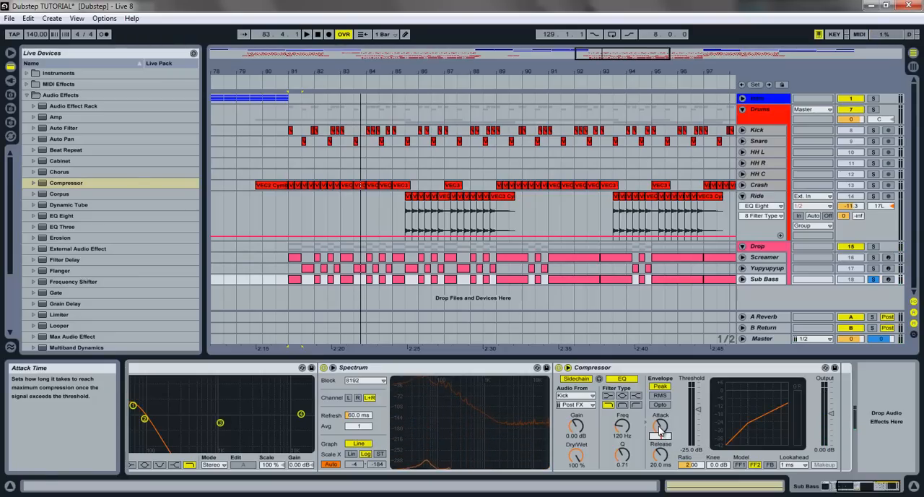
- Set the Compressor's attack to 2.00 ms and release to 35.0 ms, checking the sidechained Sub Bass in playback
key("space")
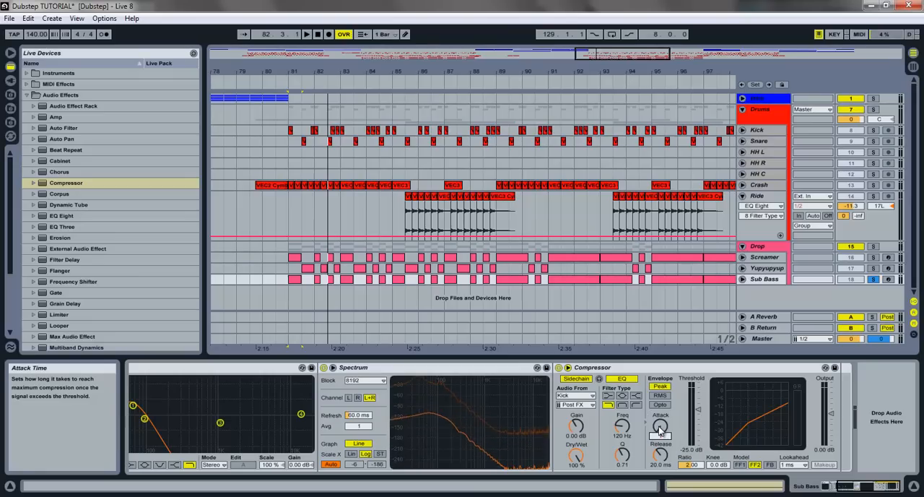
key("space")
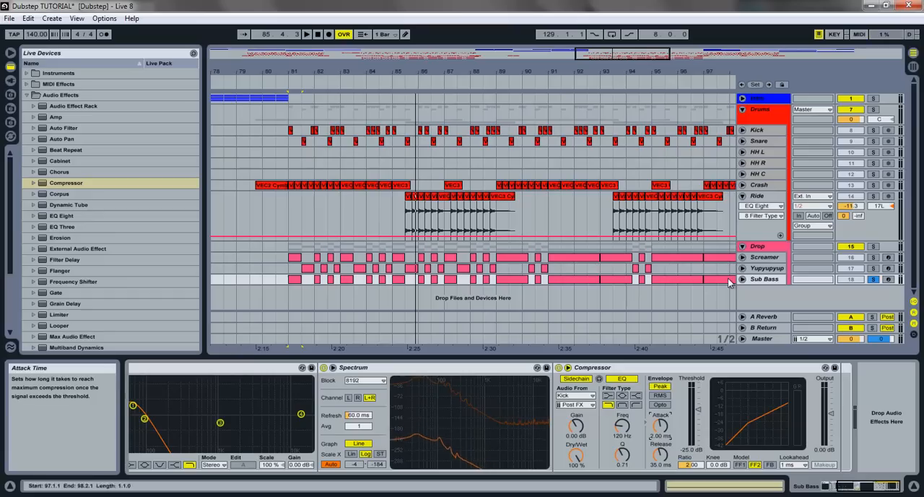
key("space")
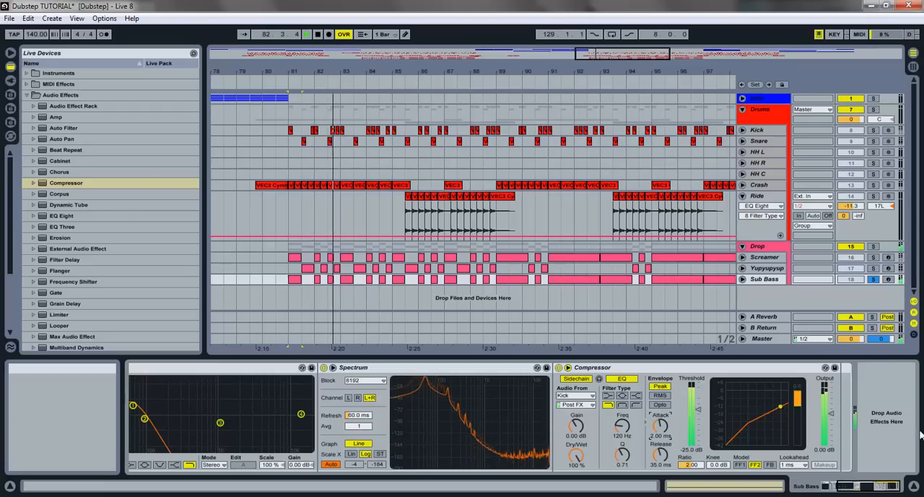
key("space")
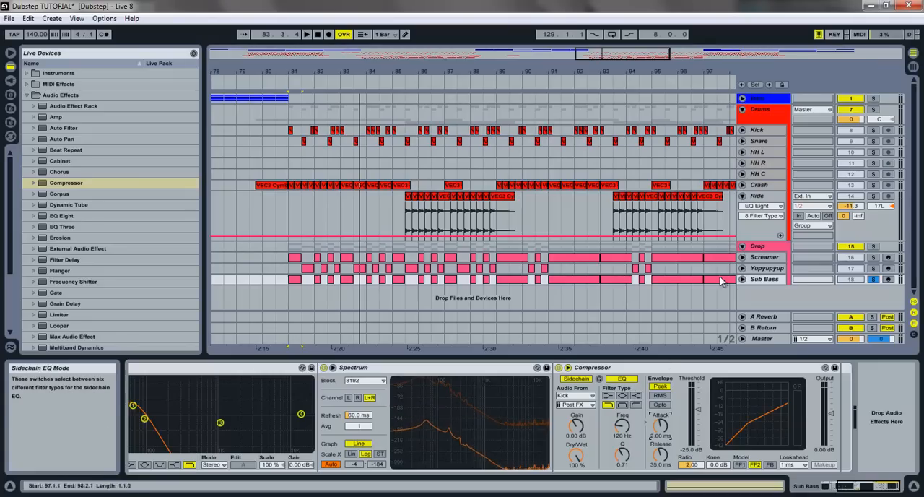
- Unsolo the Sub Bass track and audition it within the full mix from bar 81
left_click(872, 279)
key("space")
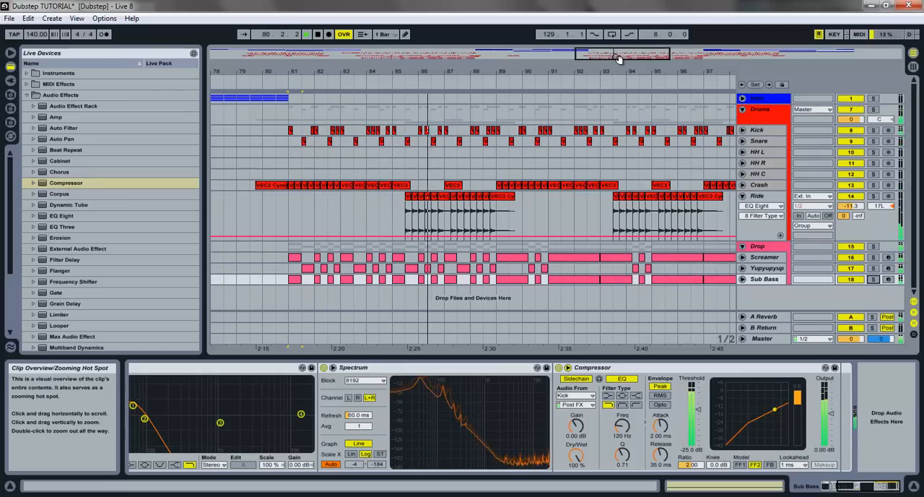
key("space")
key("space")
key("space")
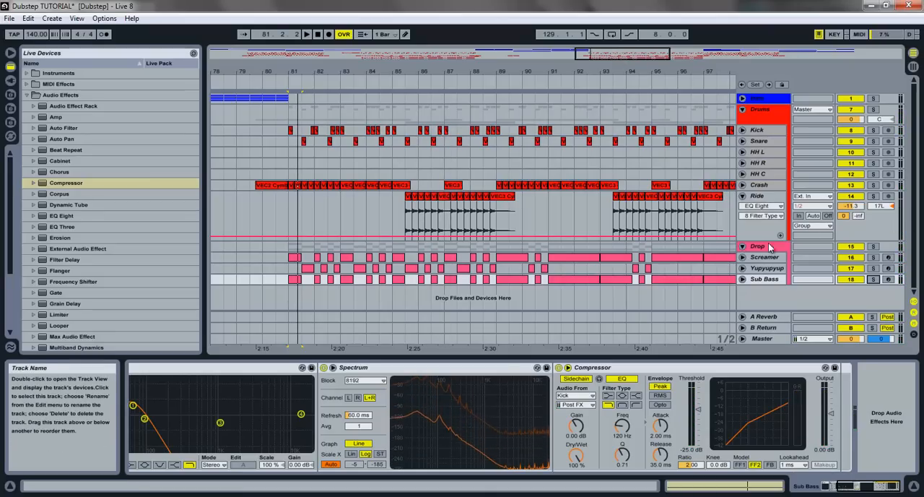
- Play the Screamer section from bar 91 and examine the Screamer track's device chain
left_click(330, 152)
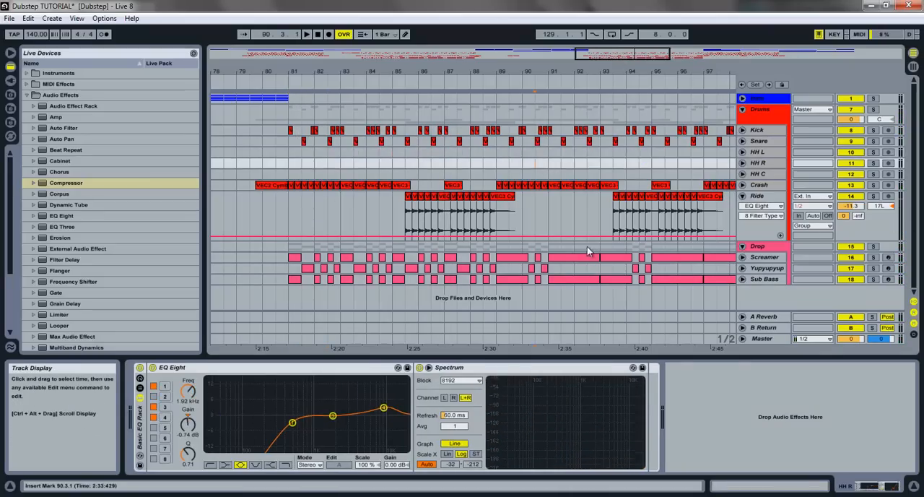
left_click(578, 260)
key("space")
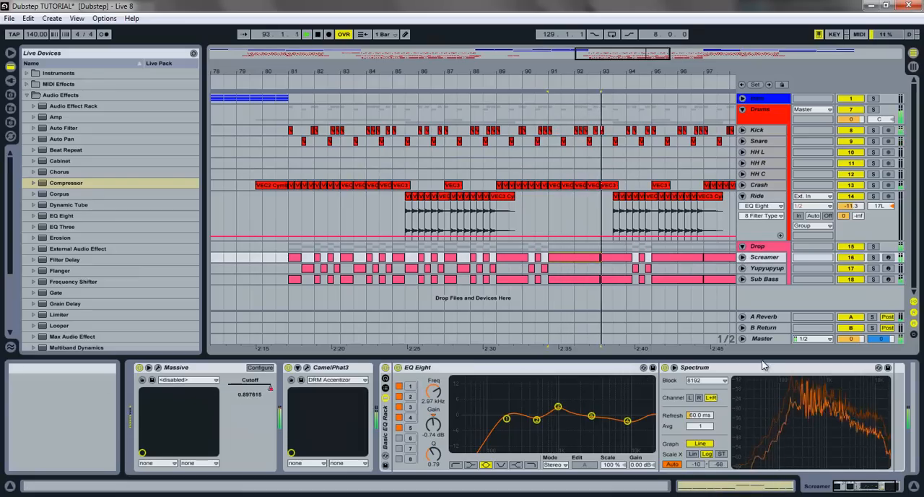
left_click(859, 488)
left_click_drag(859, 488, 882, 486)
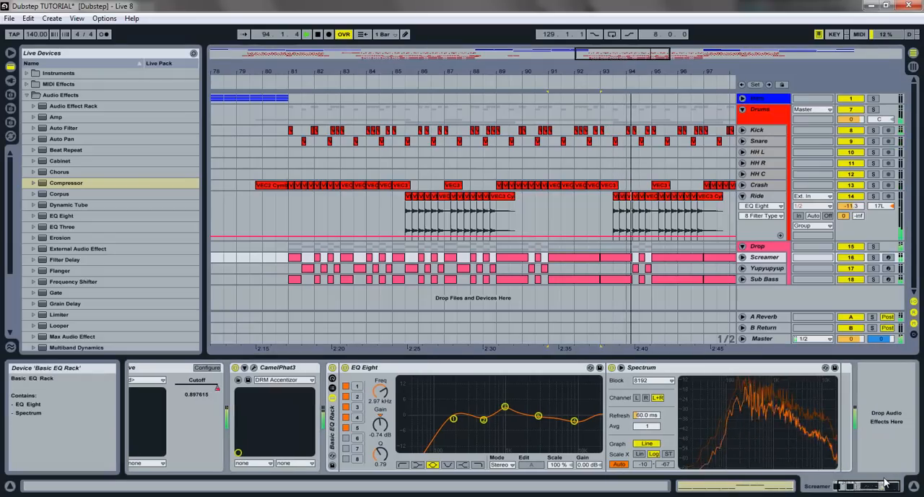
- Set the Sub Bass Compressor's threshold to -30 dB and check it in playback from bar 91
left_click(767, 277)
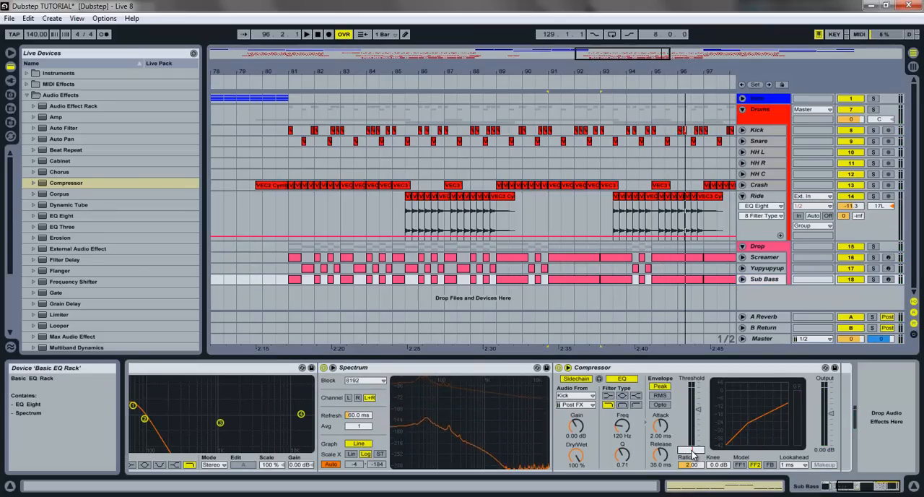
key("space")
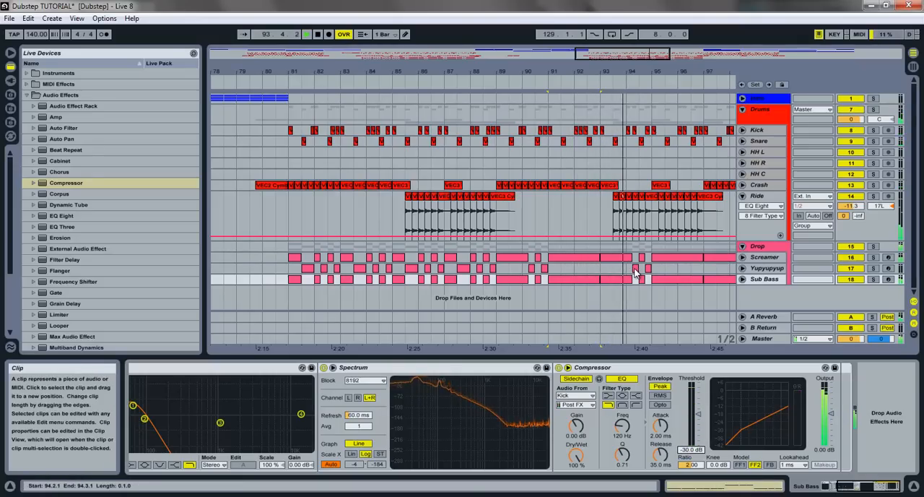
key("space")
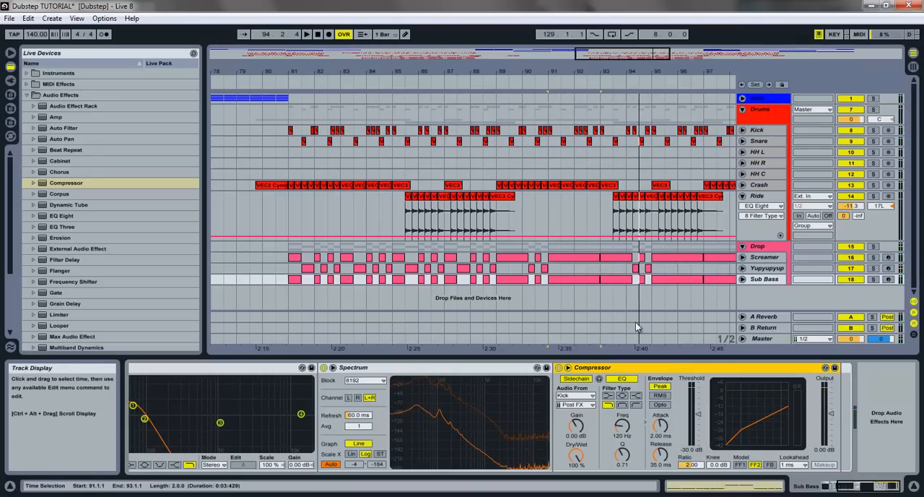
- Paste the sidechained Compressor after Spectrum on the Yupyupyup track and start auditioning it
left_click(760, 268)
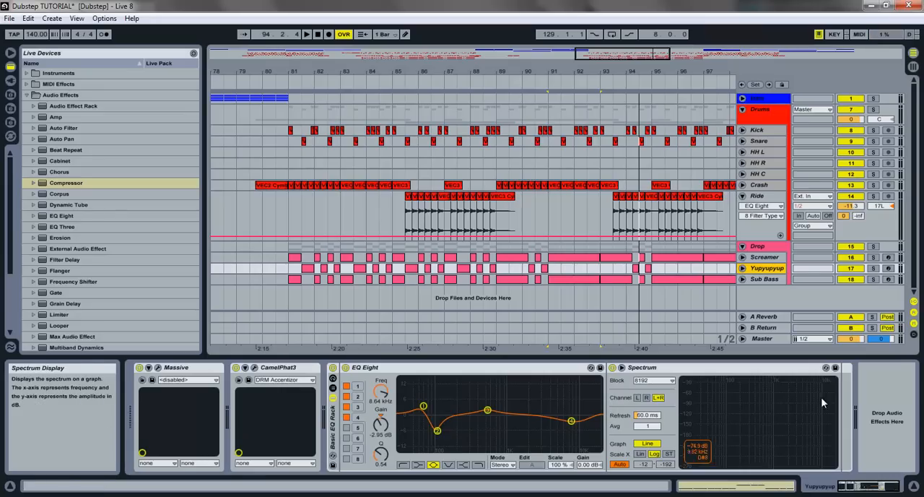
key("ctrl+v")
key("space")
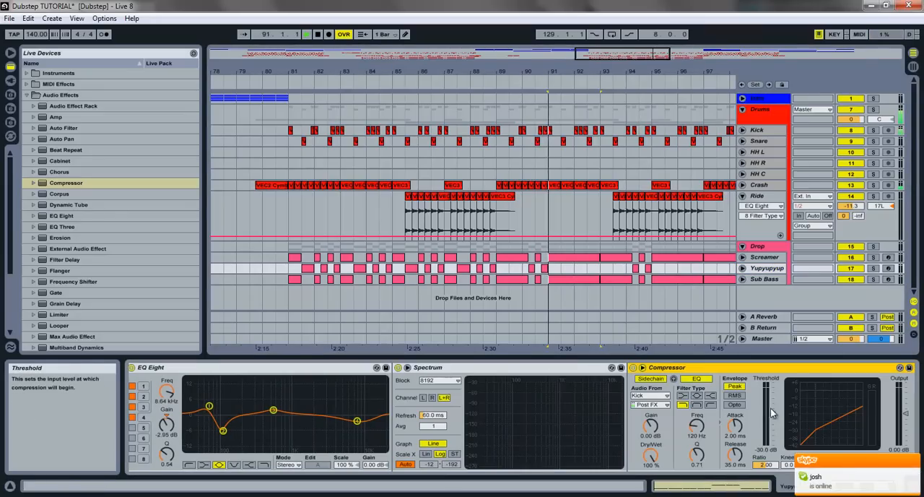
- Set the Yupyupyup Compressor's threshold to -20 dB, auditioning the track's first clips
left_click(533, 278)
left_click(290, 270)
key("space")
key("space")
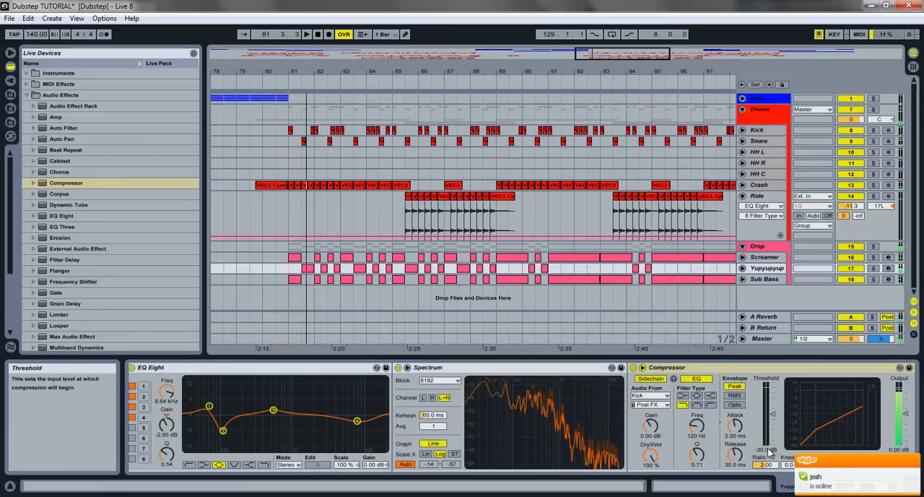
key("space")
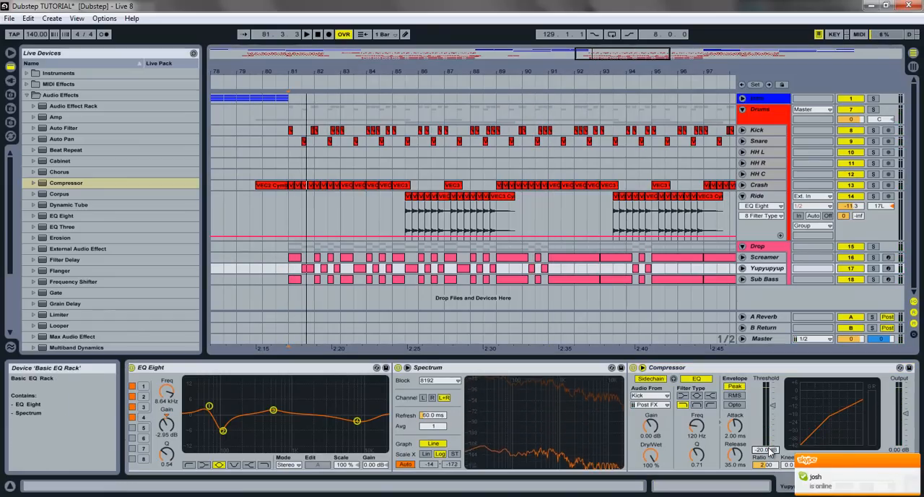
key("space")
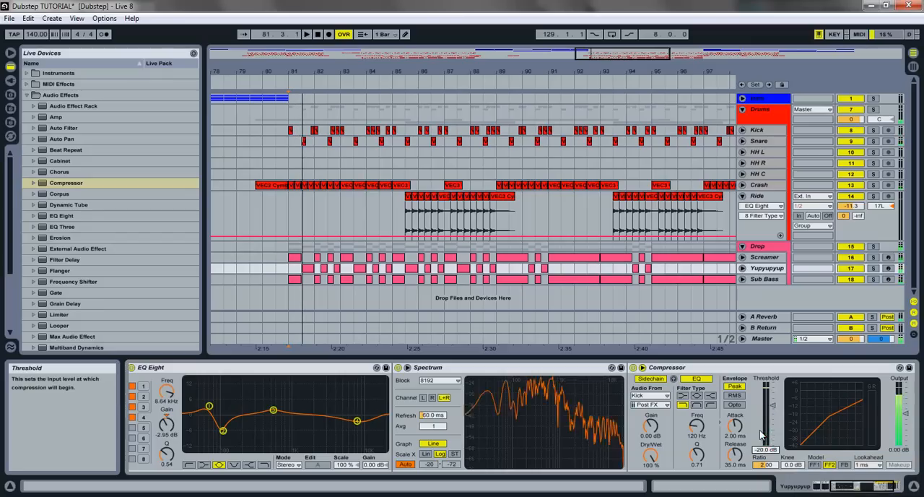
left_click(309, 271)
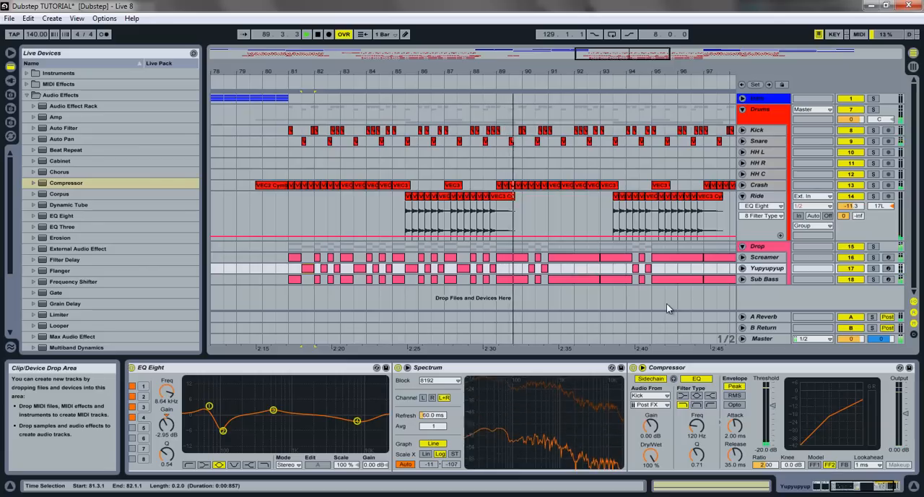
- Paste the Compressor onto the Screamer track, sidechain it to Snare with the sidechain EQ off, and set the threshold to -20 dB
left_click(763, 260)
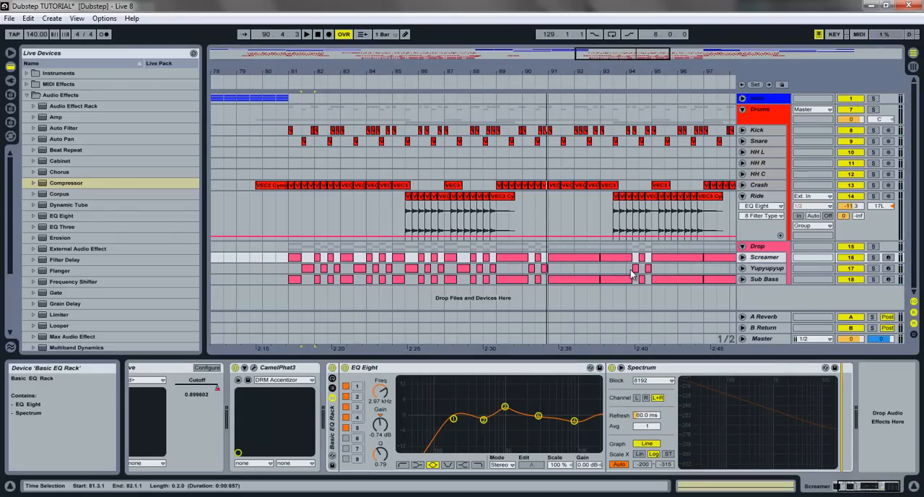
left_click(889, 410)
key("ctrl+v")
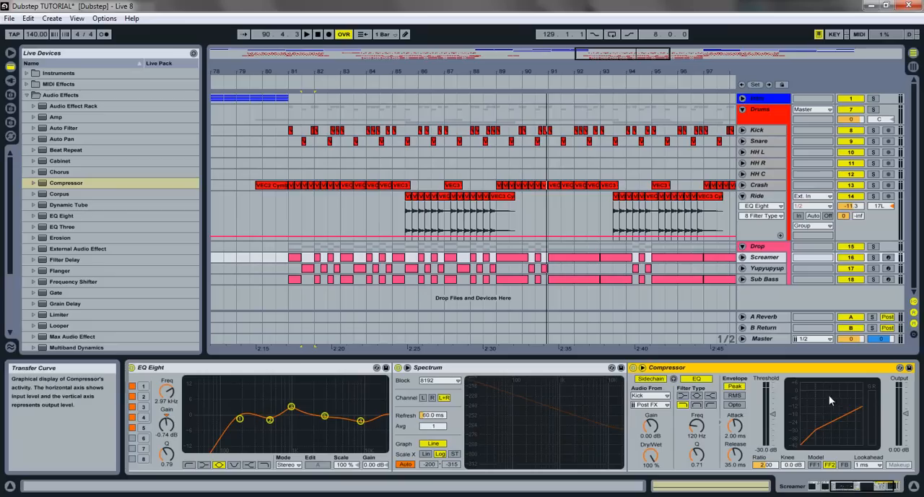
left_click(651, 396)
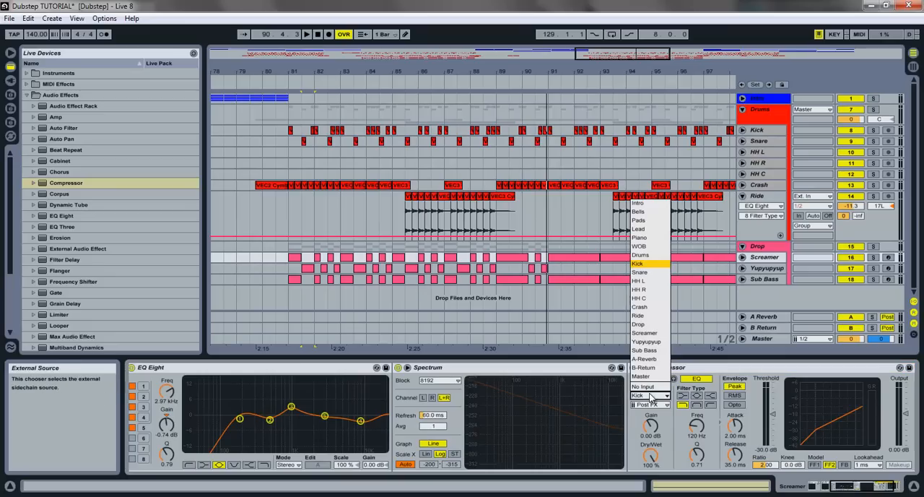
left_click(642, 273)
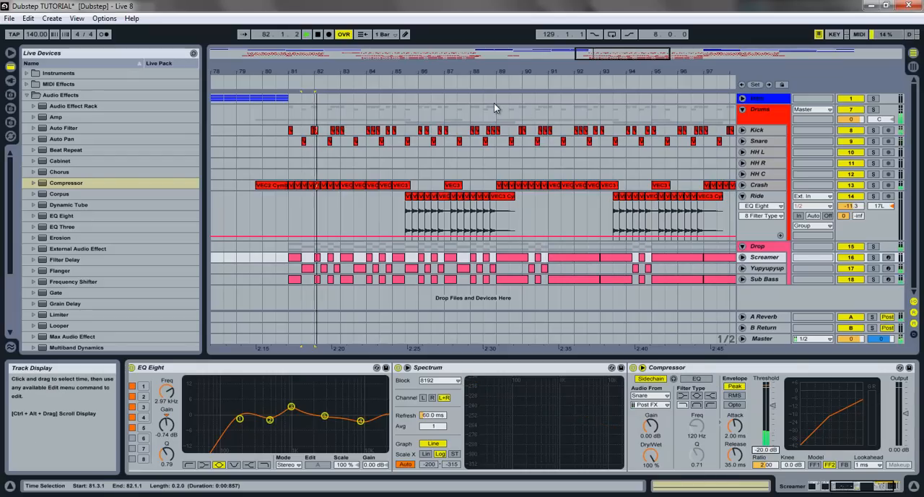
- Set the Screamer Compressor's threshold to -22 dB while auditioning the section from bar 91
key("space")
left_click(569, 261)
key("space")
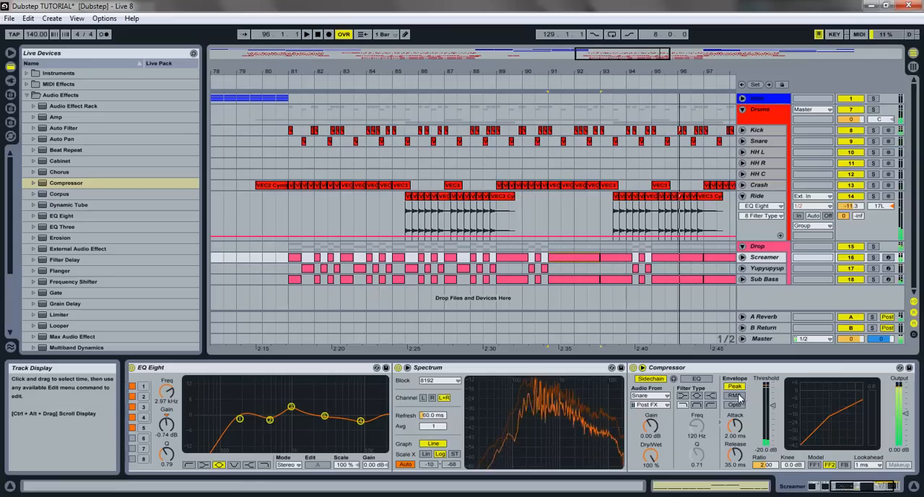
key("space")
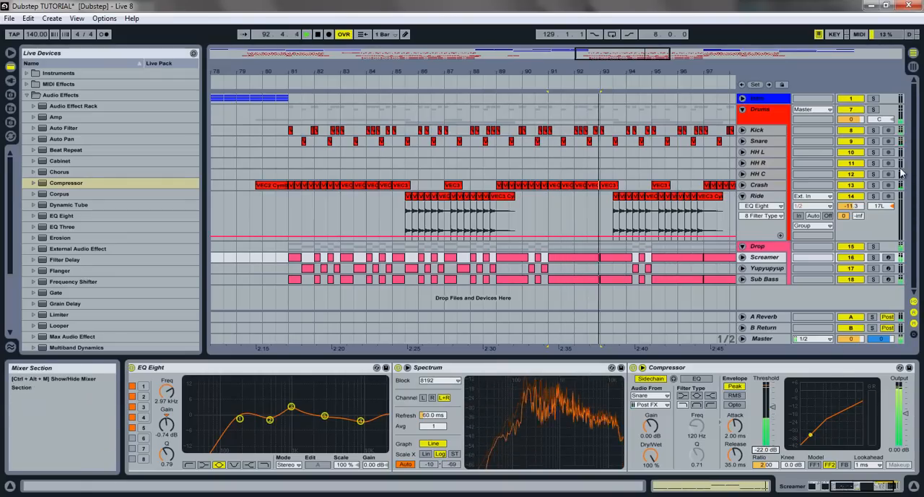
- Lower the Screamer track's volume to -15.2 dB in the Session View mixer, auditioning -13.5 dB on the way
left_click(915, 68)
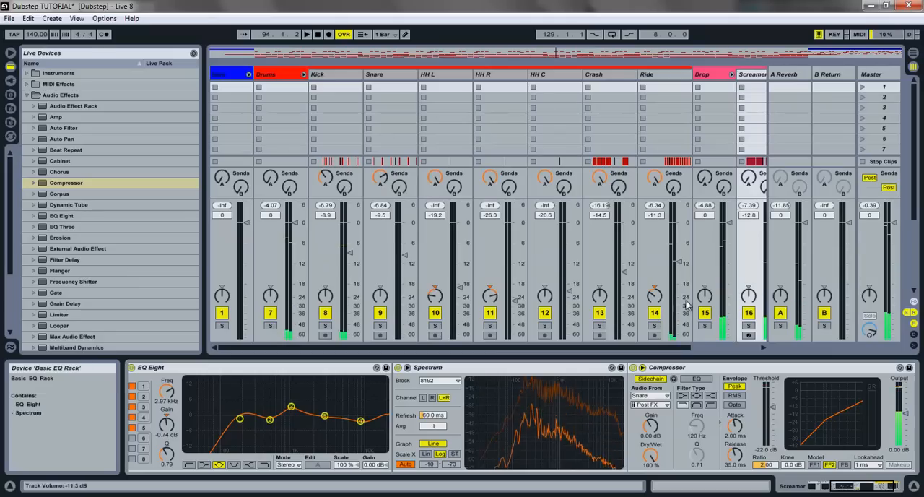
left_click(703, 347)
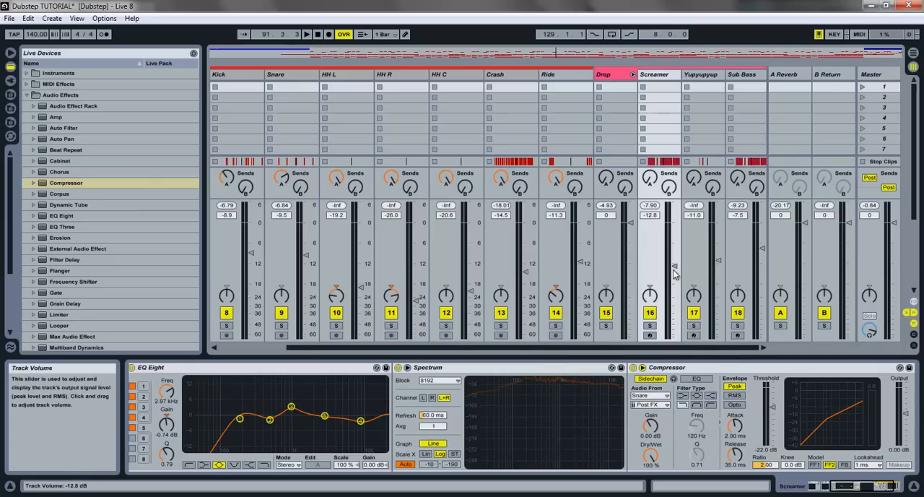
key("space")
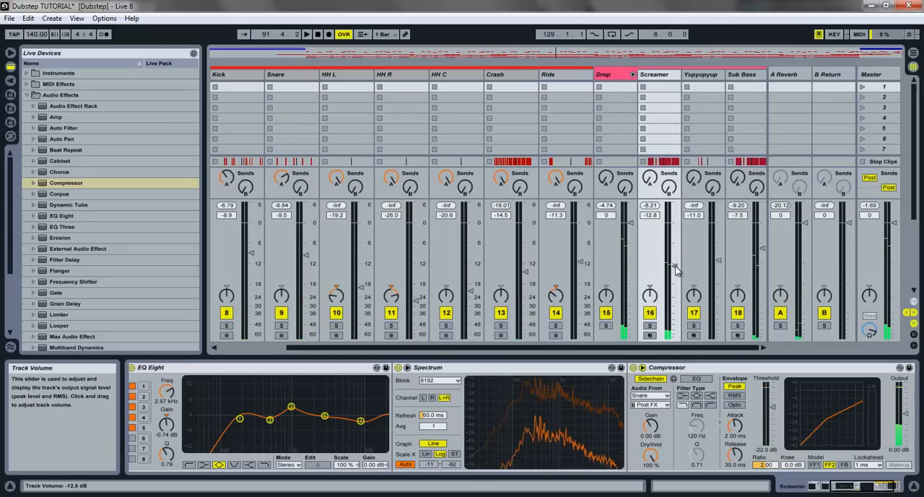
left_click_drag(675, 270, 674, 269)
key("space")
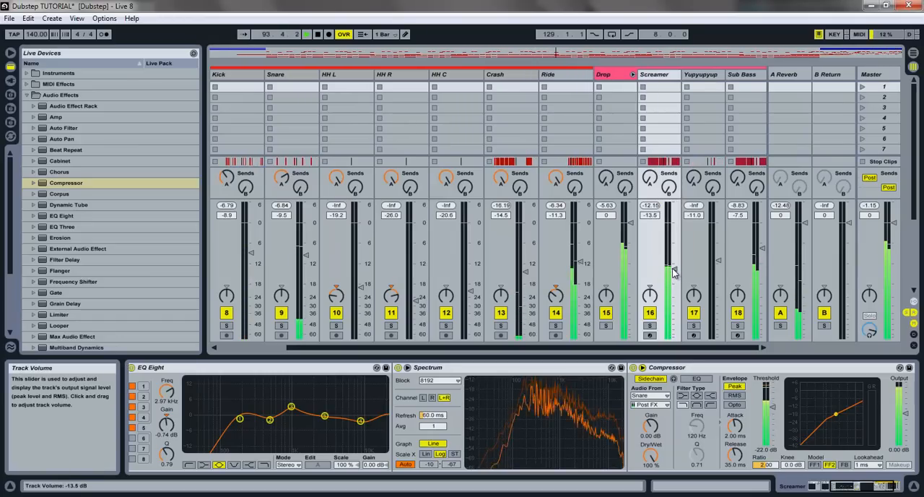
key("space")
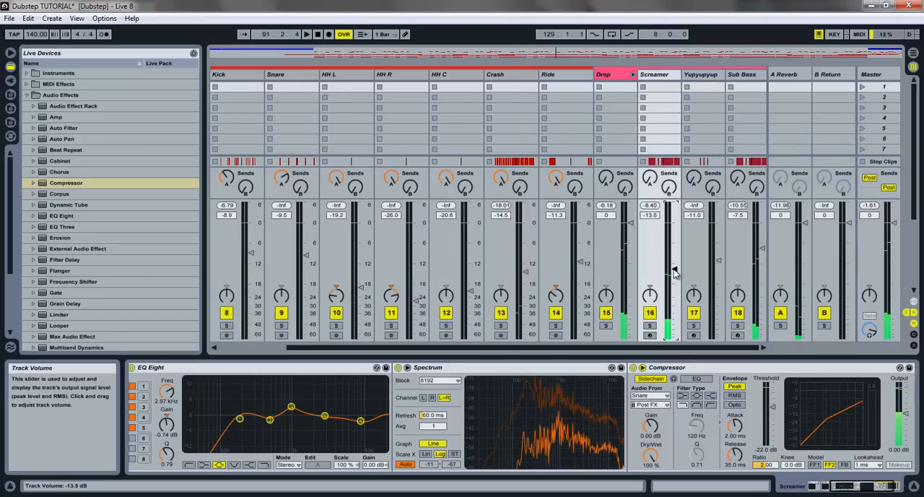
key("space")
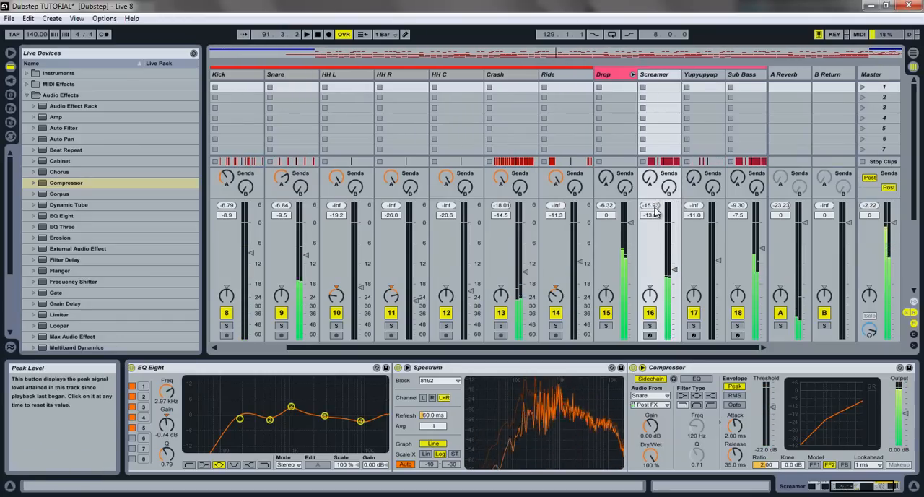
left_click_drag(672, 269, 673, 276)
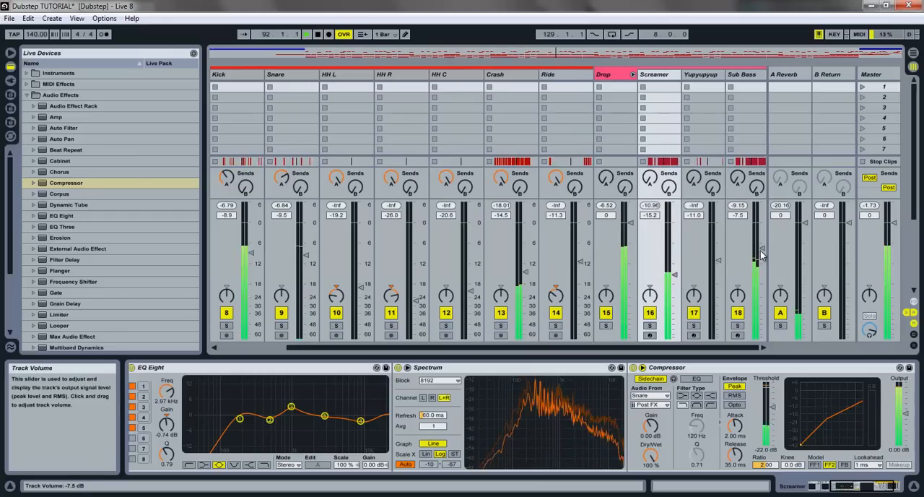
- Lower the Sub Bass volume to -8.3 dB and the Yupyupyup volume to -12.3 dB during playback
left_click_drag(759, 250, 759, 253)
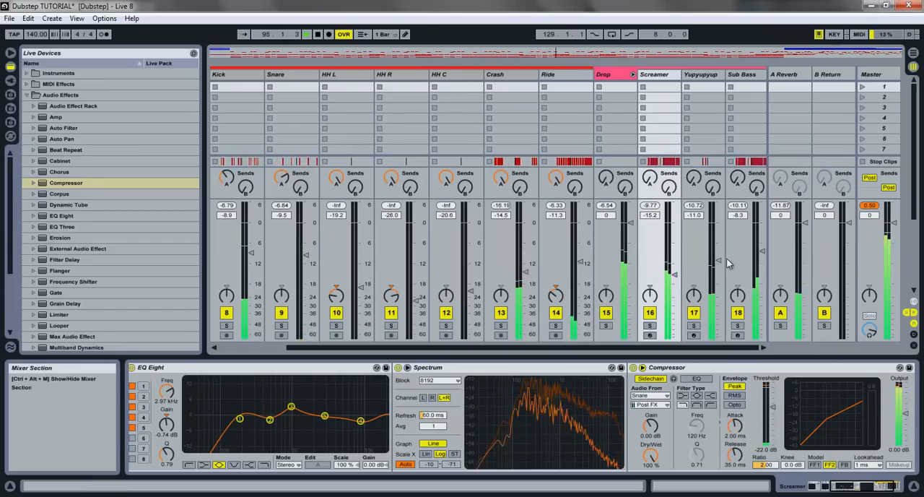
left_click_drag(719, 262, 721, 264)
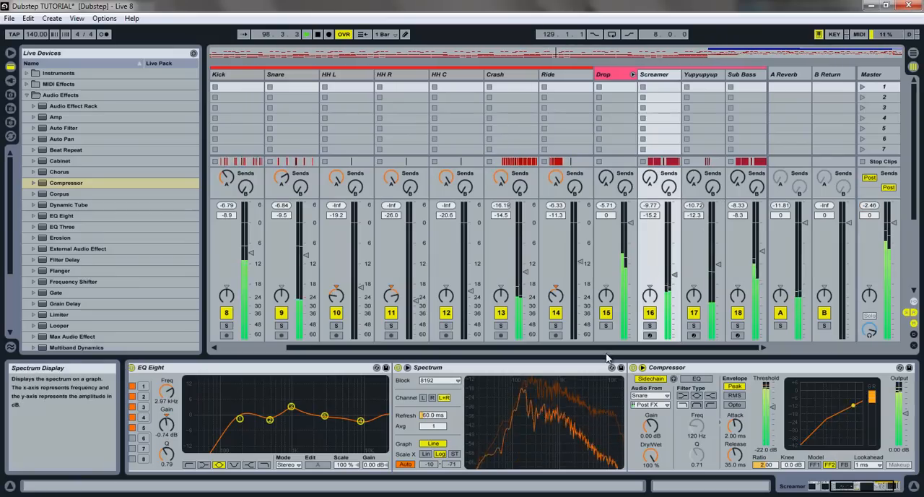
key("space")
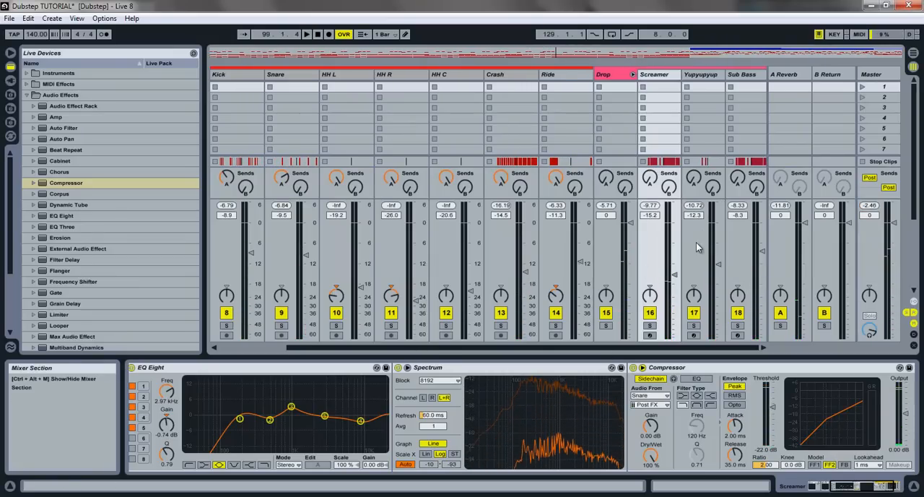
- Return playback to the start, save the set, and show the whole song in Arrangement View
double_click(318, 34)
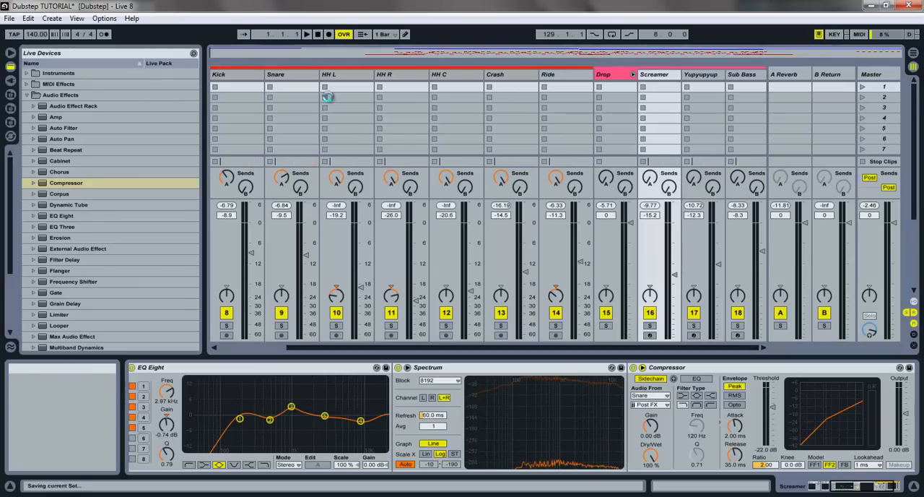
key("Tab")
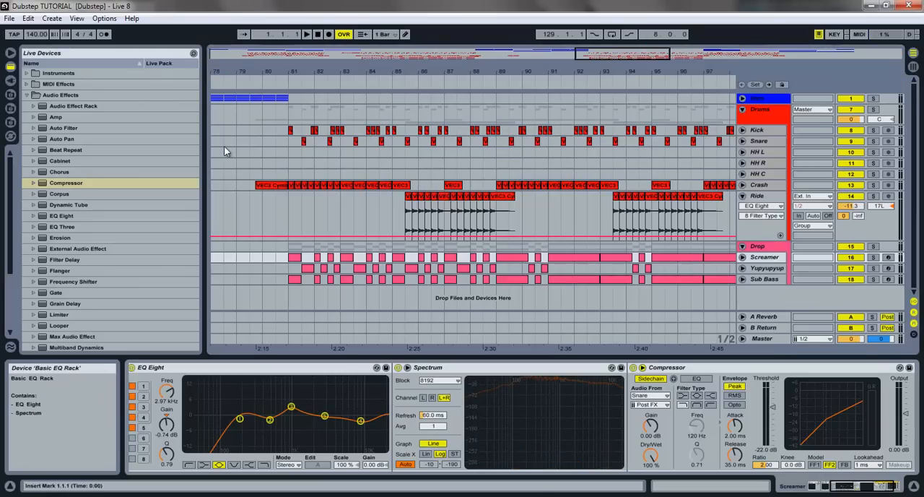
double_click(592, 55)
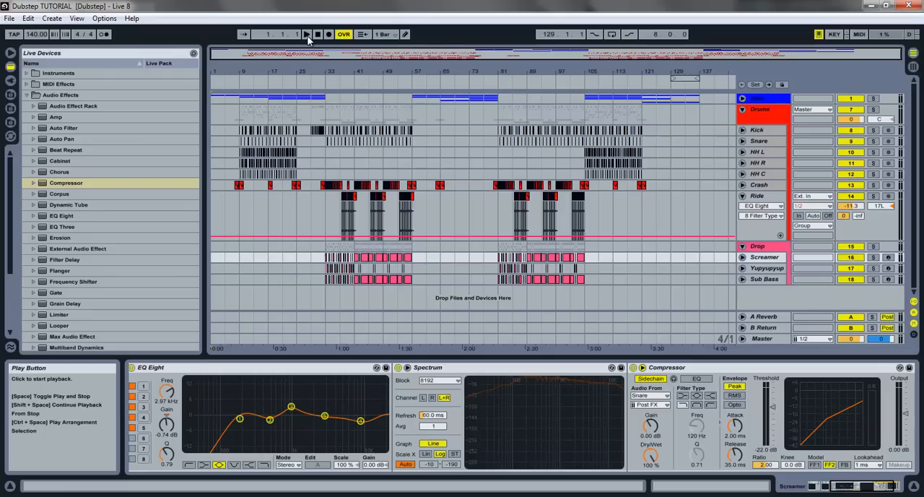
- Play the whole track from the beginning and check its levels in the Session View mixer
left_click(307, 34)
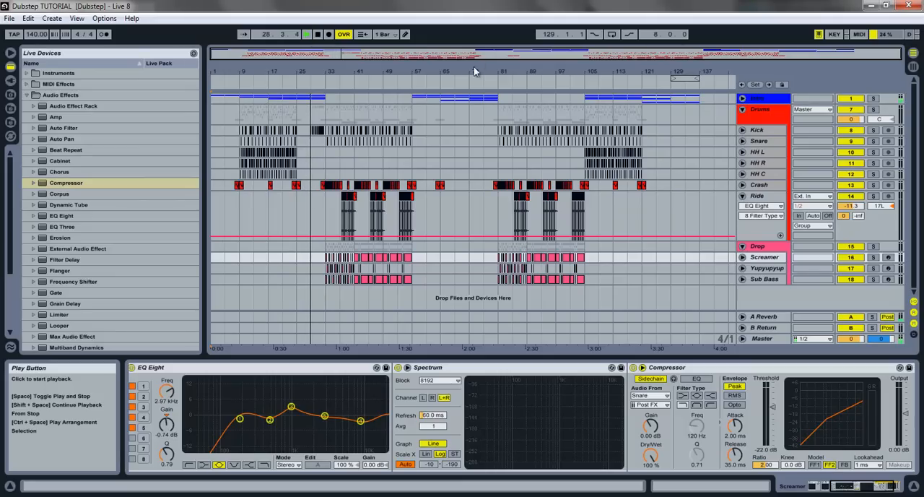
key("Tab")
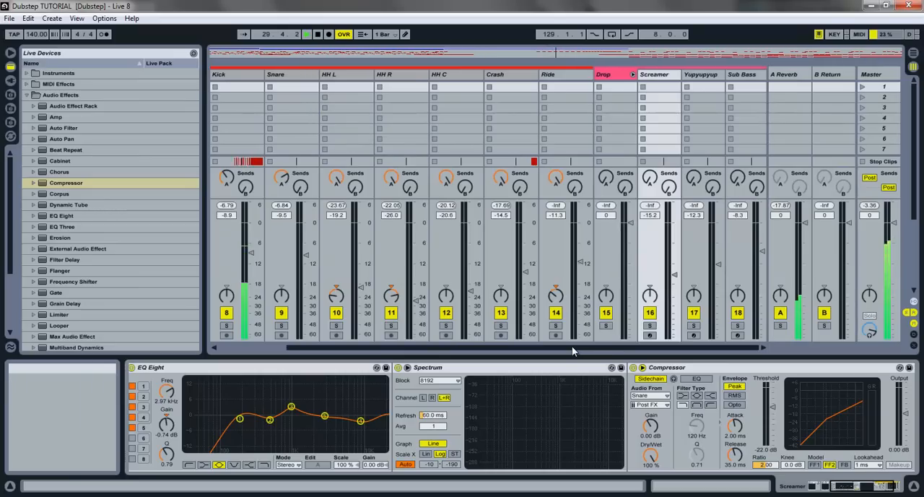
- Fold the Drums group, and set the Yupyupyup track's compressor threshold to -15.0 dB and its volume to -12.5 dB
left_click_drag(573, 347, 409, 331)
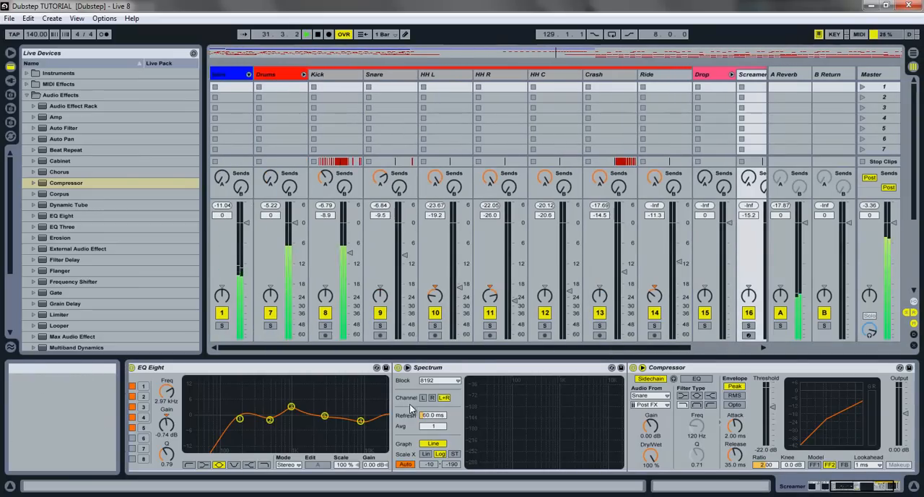
left_click(304, 75)
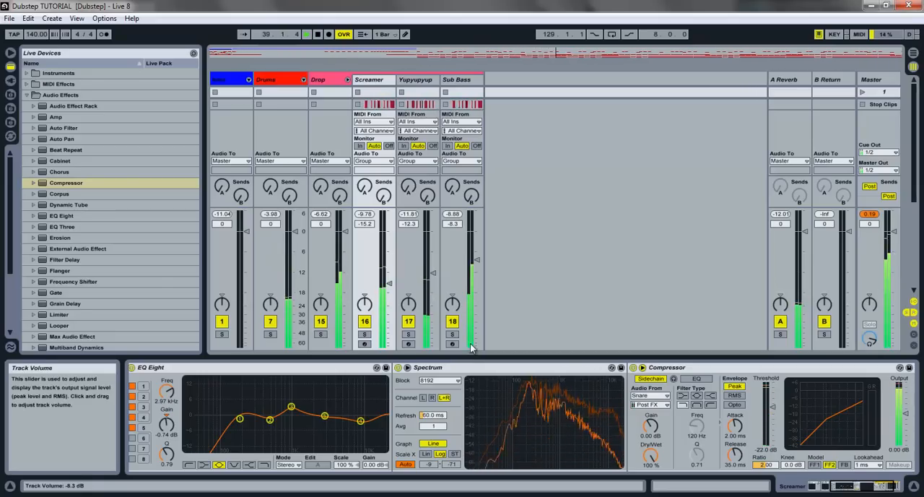
left_click(411, 85)
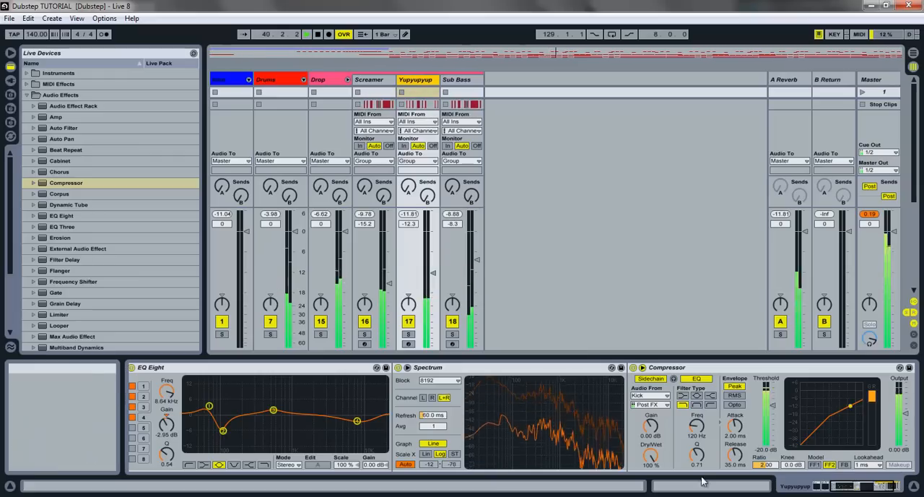
left_click(766, 467)
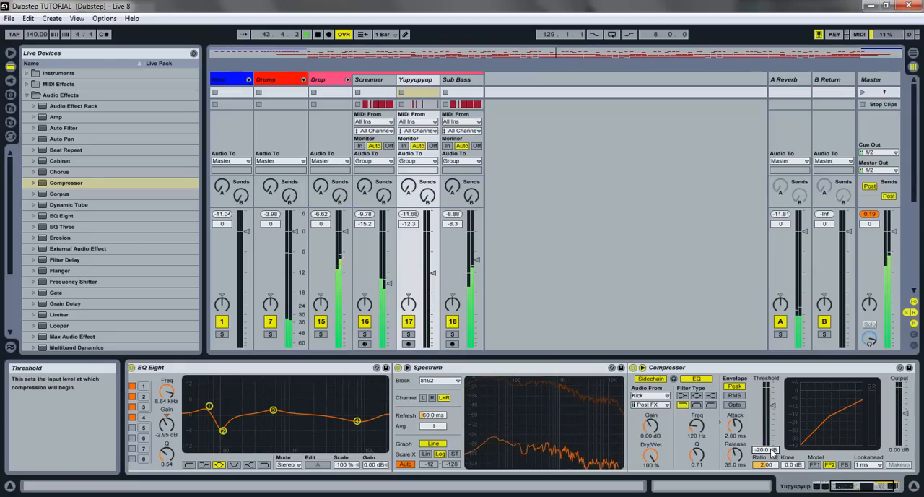
mouse_move(771, 450)
left_mouse_down()
mouse_move(768, 441)
mouse_move(767, 453)
left_mouse_up()
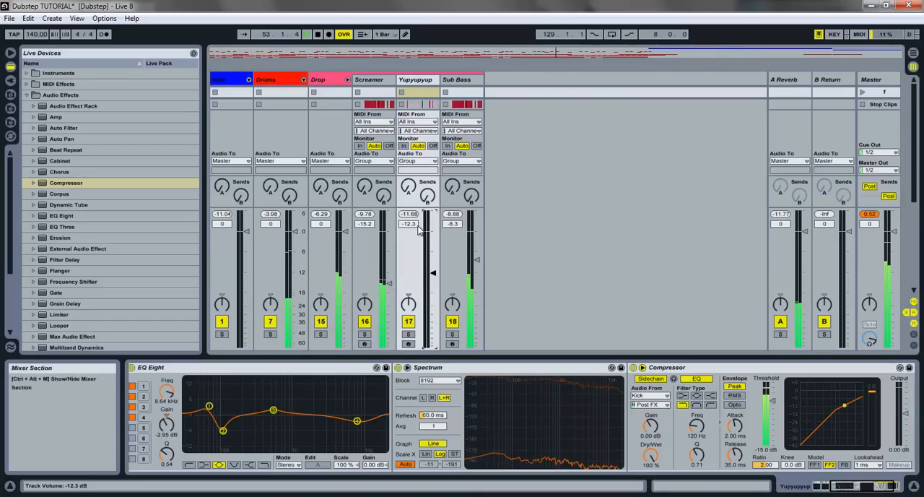
left_click_drag(417, 224, 417, 225)
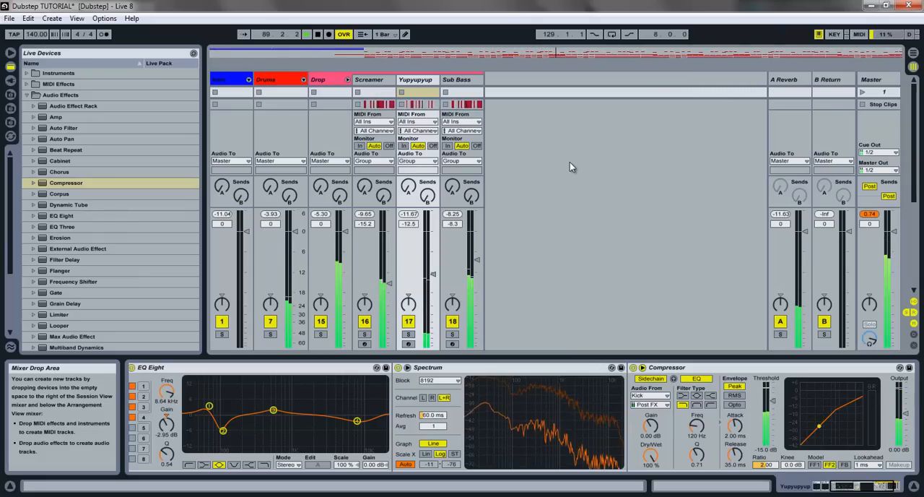
- Lower the drum volumes during playback: Kick to -9.7 dB, Snare to -10.5 dB, Ride to -12.2 dB, Crash to -14.7 dB and HH C to -20.9 dB
left_click(304, 80)
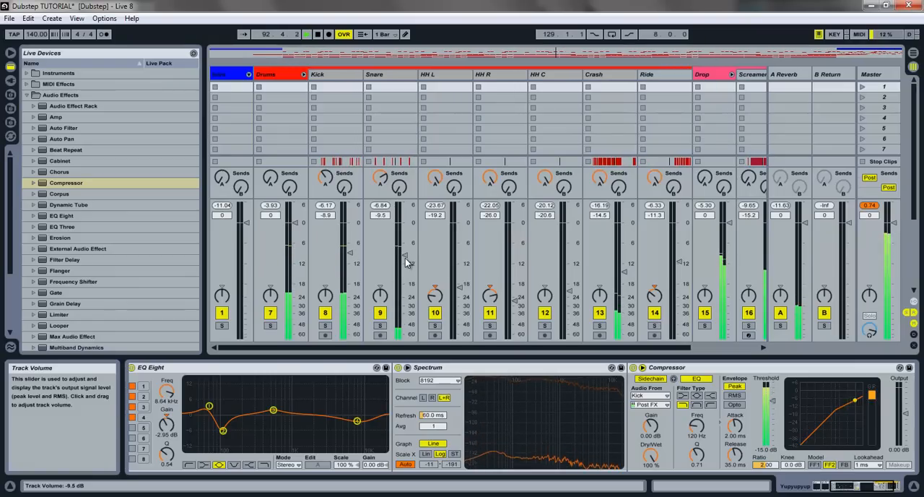
left_click_drag(350, 252, 349, 256)
left_click(326, 205)
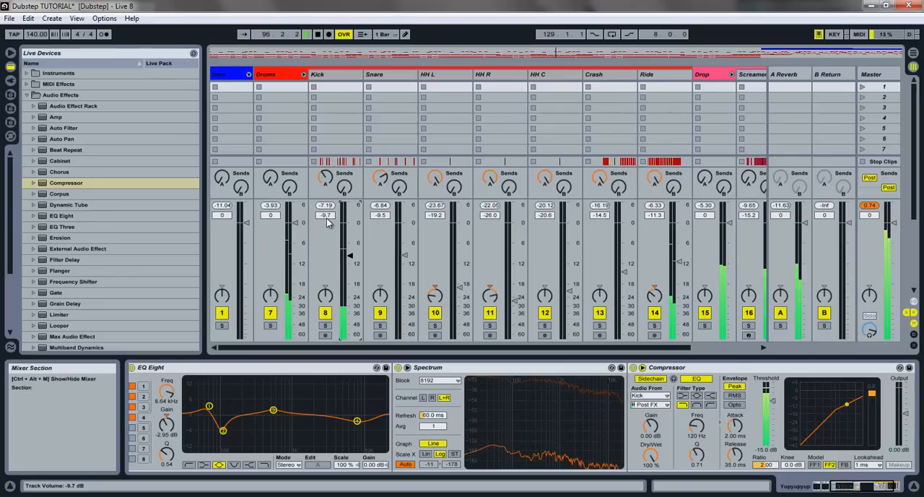
left_click_drag(407, 261, 406, 263)
left_click(386, 208)
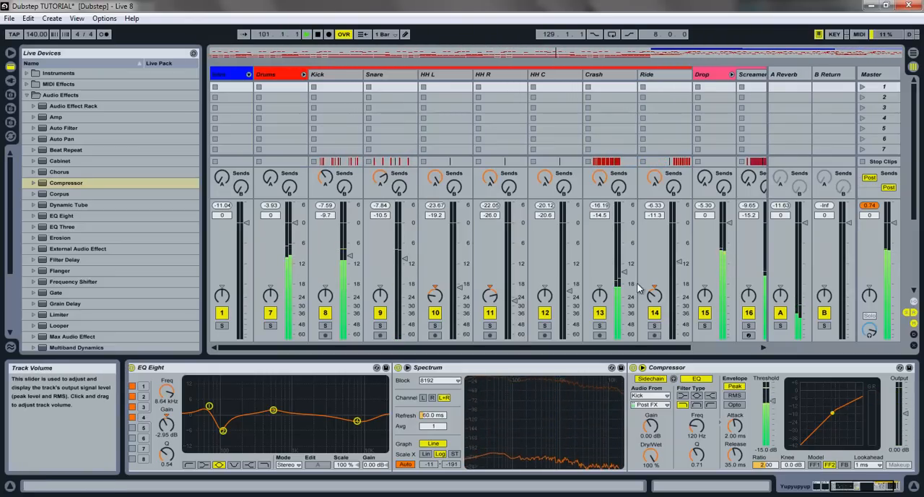
left_click_drag(679, 268, 627, 275)
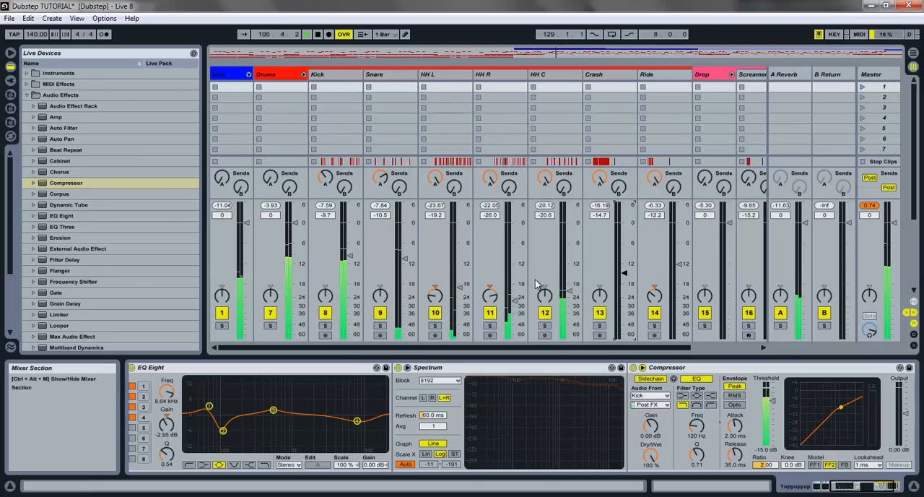
left_click_drag(569, 292, 570, 294)
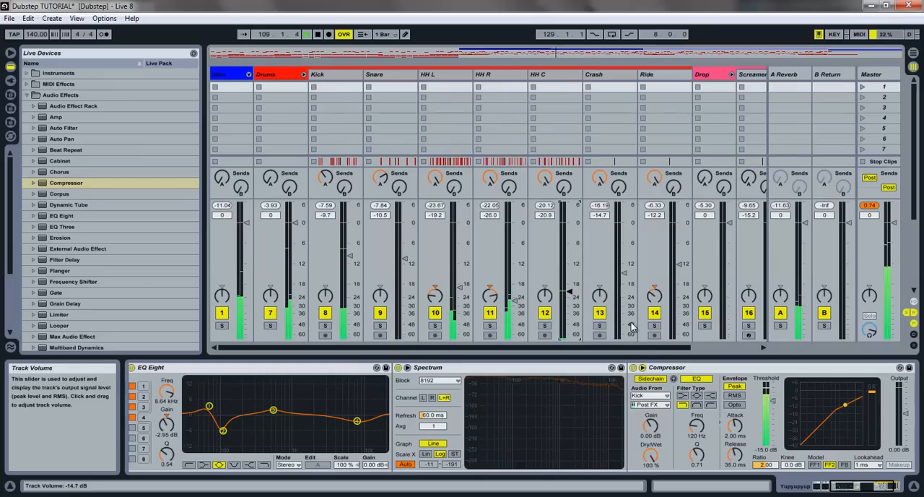
- Lower the Lead track's volume to -14.5 dB, listen through to the end of the song, and stop playback
left_click(249, 75)
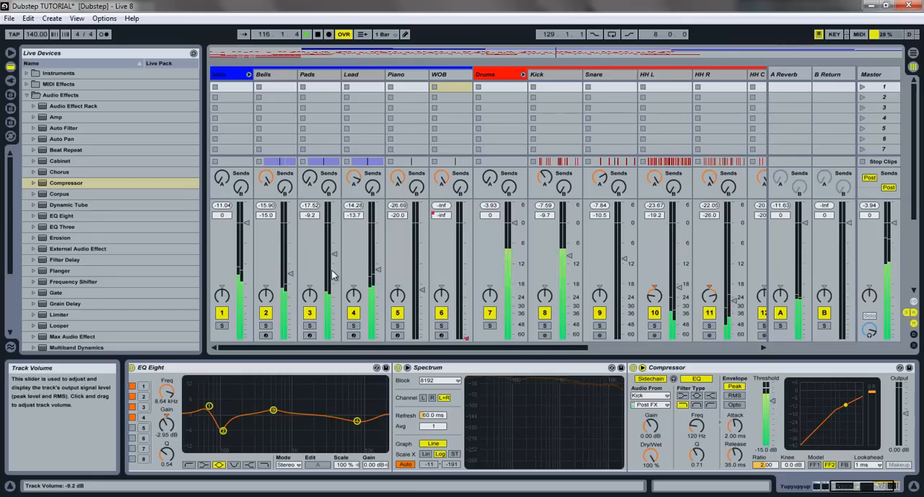
left_click_drag(375, 268, 376, 273)
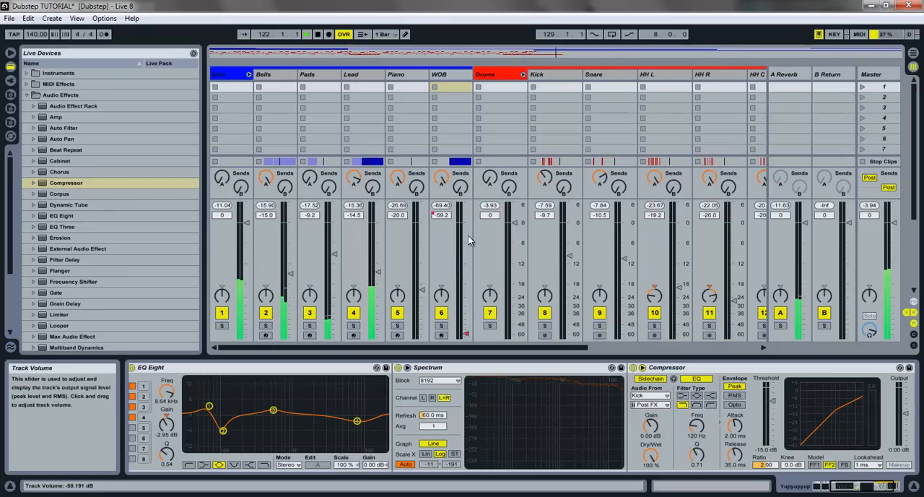
left_click_drag(516, 352, 532, 350)
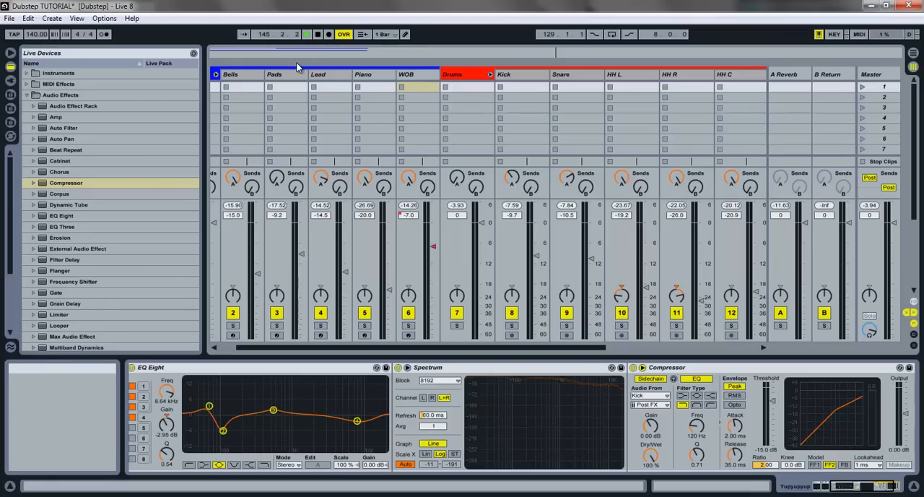
left_click(317, 36)
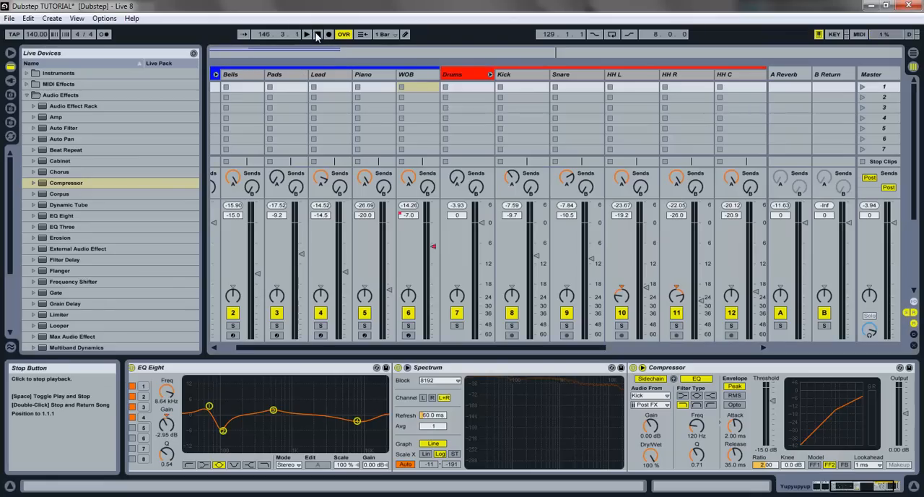
- Fold the Drums group and the blue group containing Bells and Lead, and show the song in Arrangement View
left_click(491, 76)
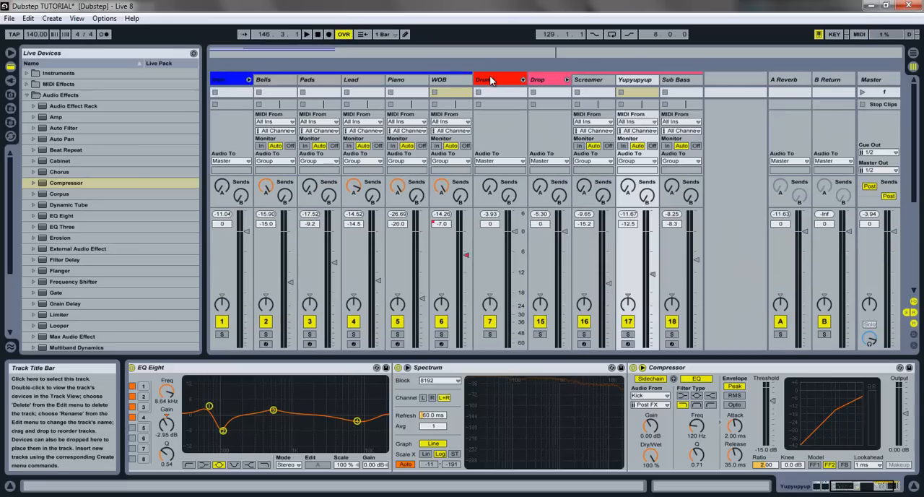
left_click(249, 80)
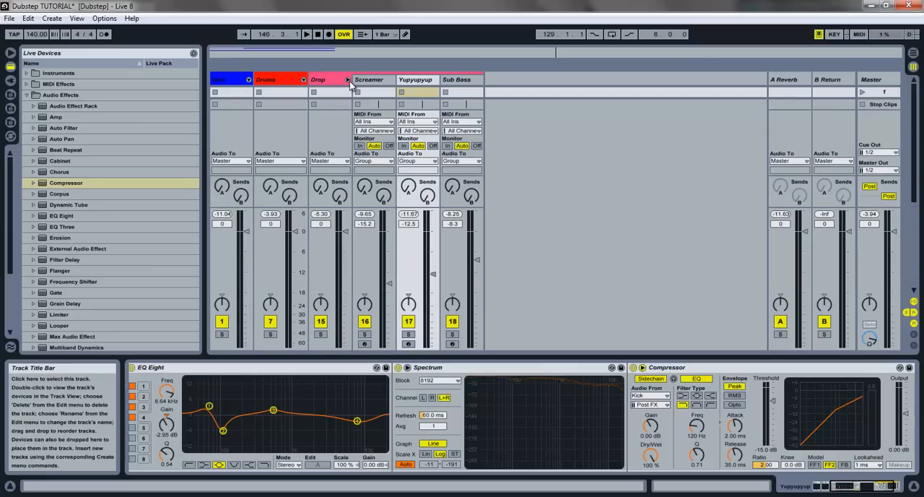
left_click(913, 54)
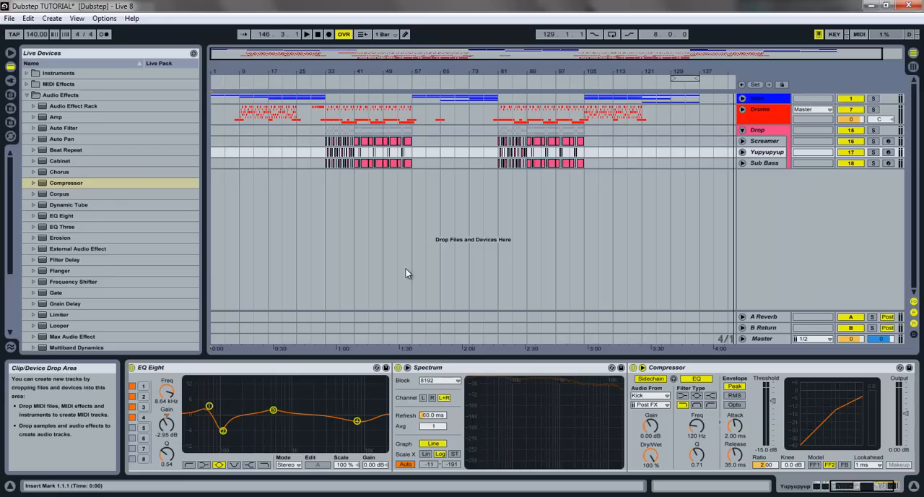
- Open the list of file commands for the Live set
left_click(14, 19)
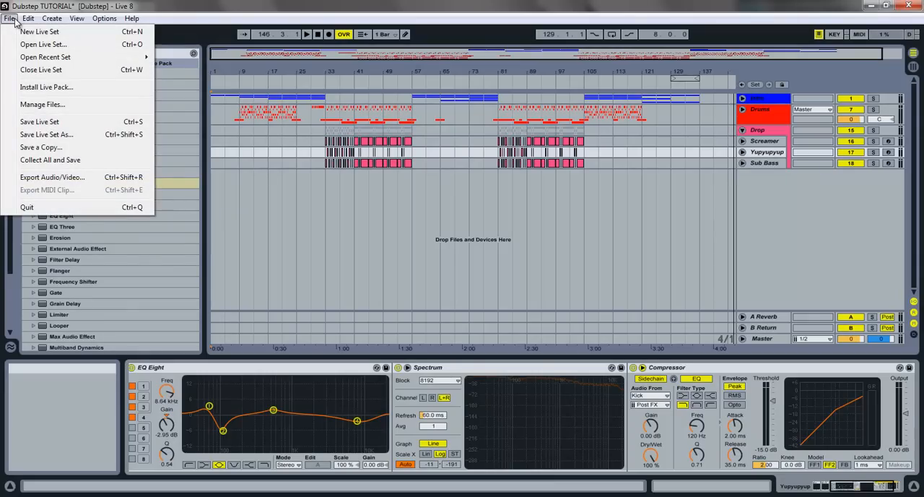